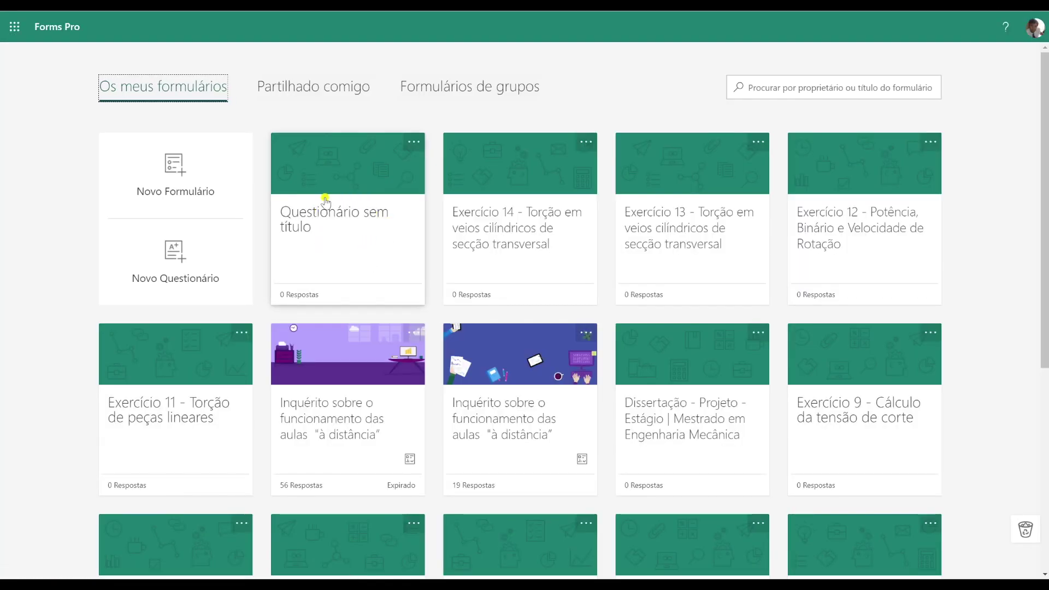
Step: Open the untitled quiz and enter "Exemplo" as its title and "Teste" as its description
{"action": "left_click", "coordinate": [349, 220]}
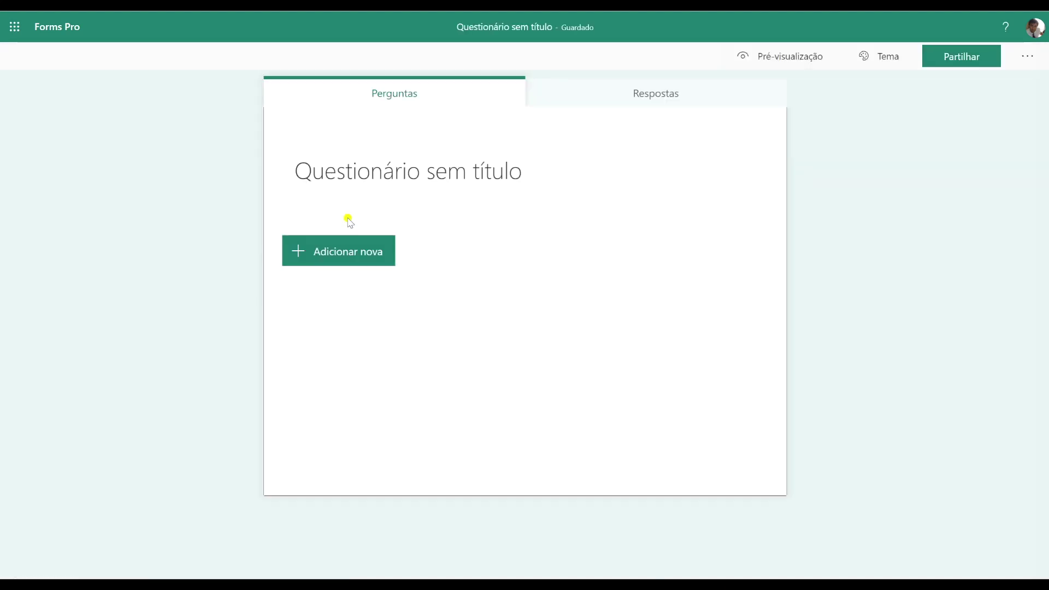
{"action": "left_click", "coordinate": [392, 180]}
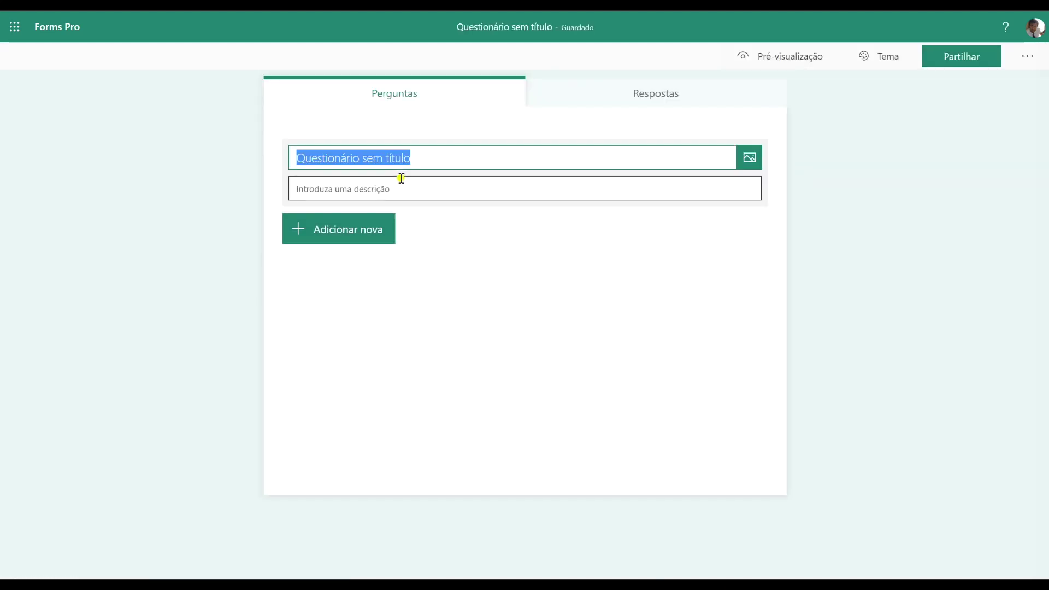
{"action": "type", "text": "Exemplo"}
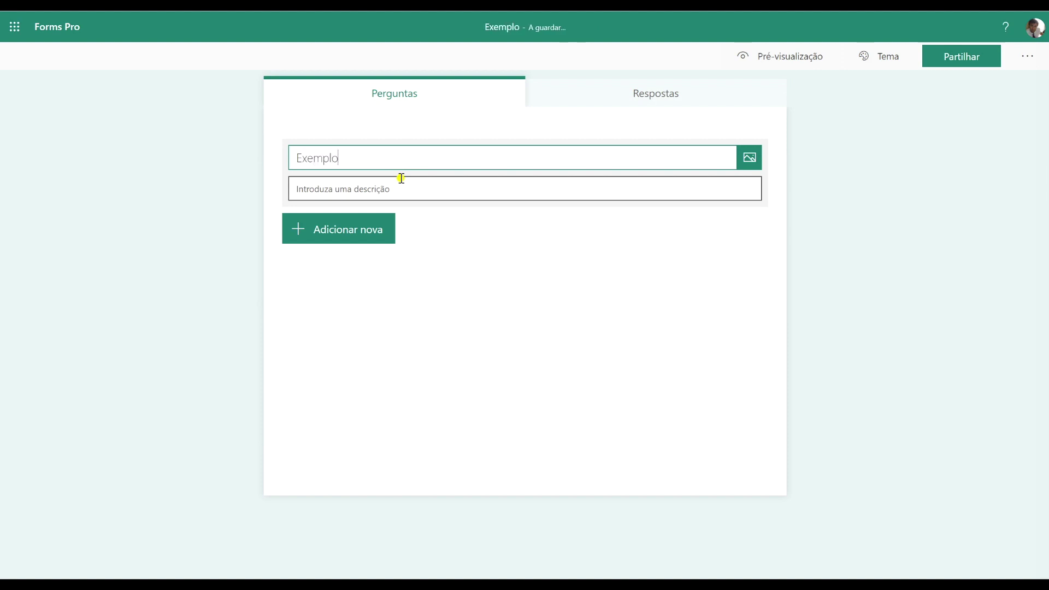
{"action": "left_click", "coordinate": [402, 184]}
{"action": "type", "text": "Teste"}
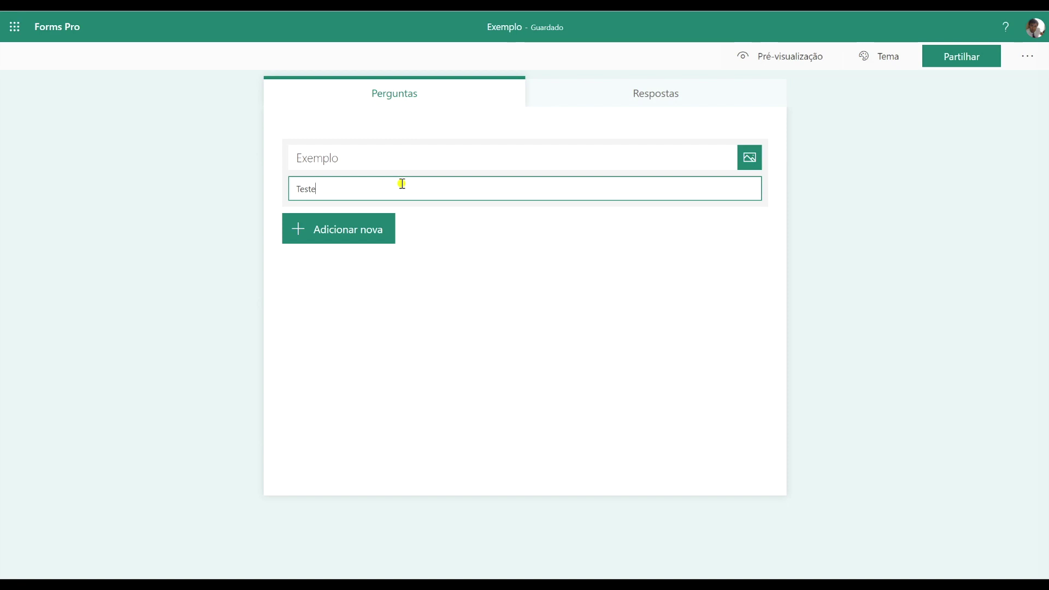
Step: Open the Bing image search for the quiz's title image
{"action": "left_click", "coordinate": [750, 159]}
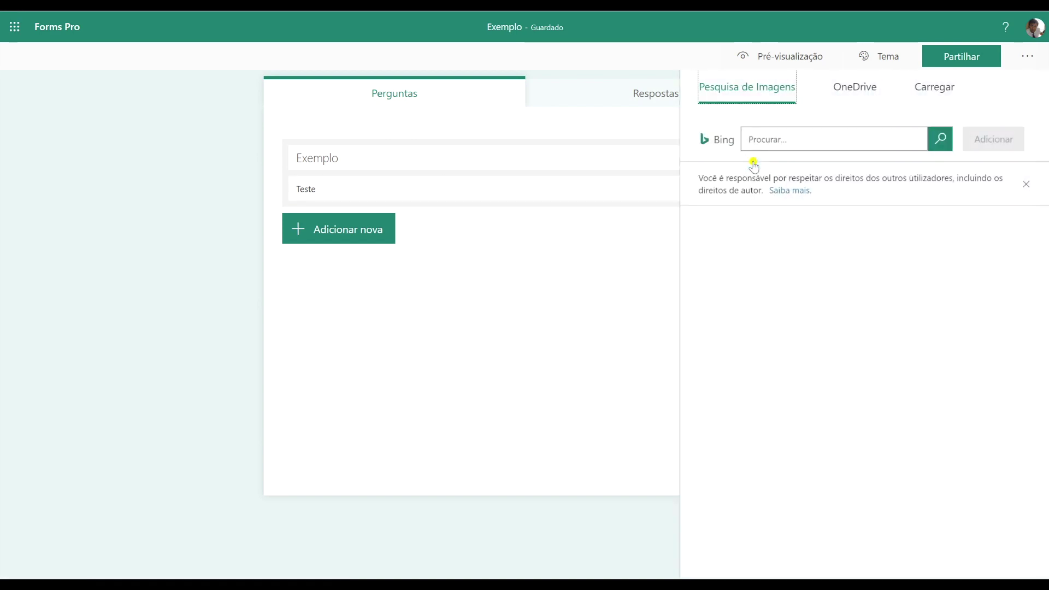
{"action": "left_click", "coordinate": [773, 139]}
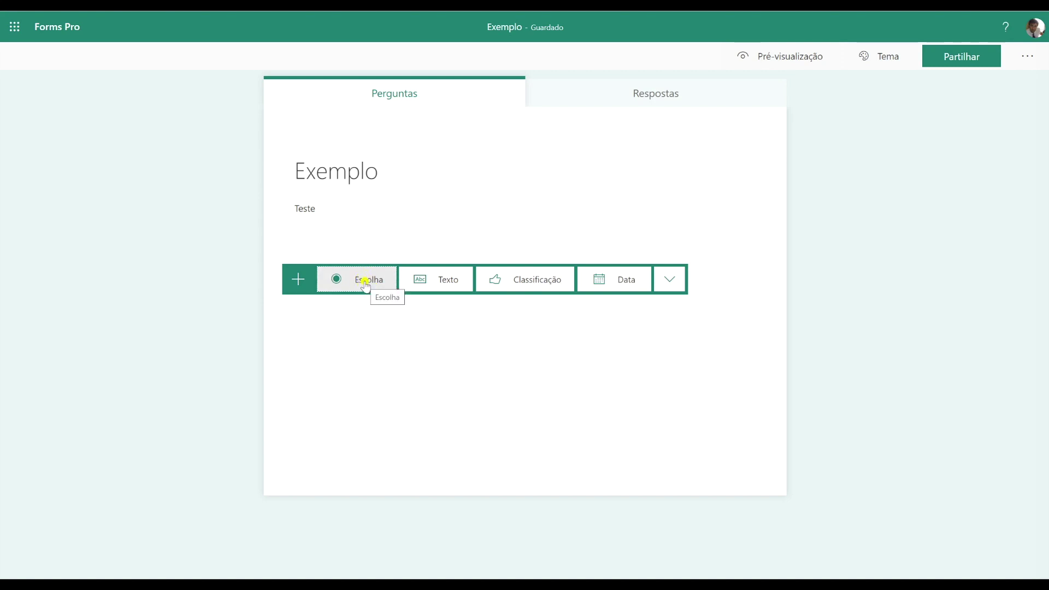
Step: Add a choice question titled "Pergunta 1" and look at its media insertion choices
{"action": "left_click", "coordinate": [364, 287]}
{"action": "left_click", "coordinate": [394, 315]}
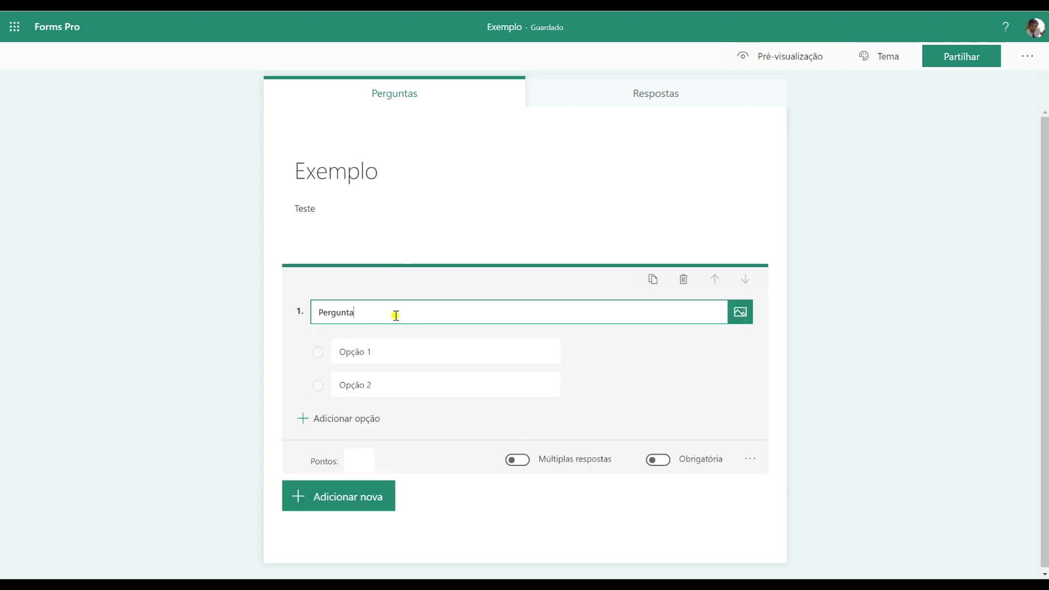
{"action": "type", "text": "1"}
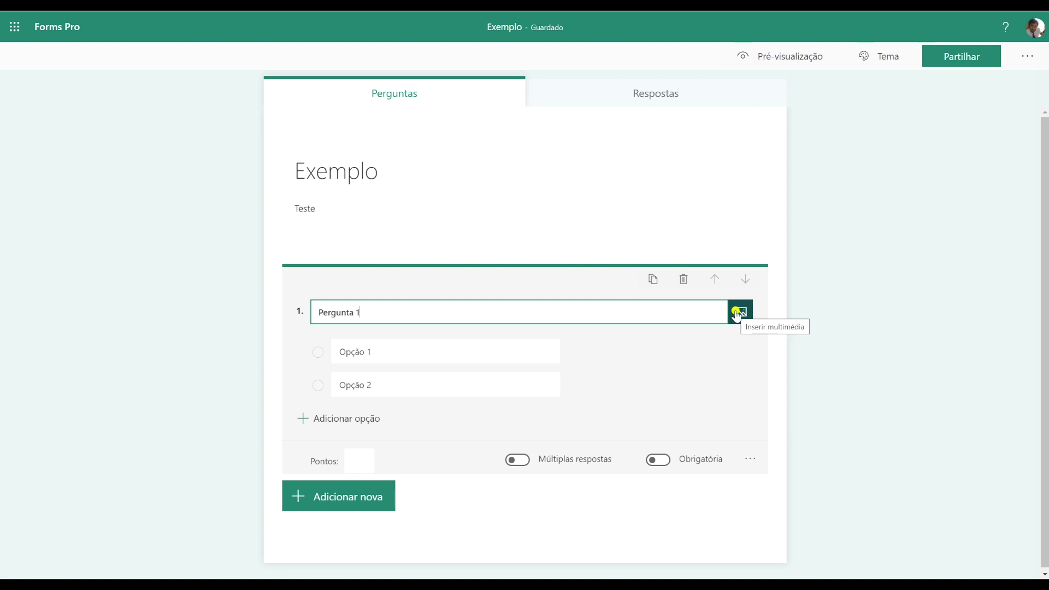
{"action": "left_click", "coordinate": [739, 312]}
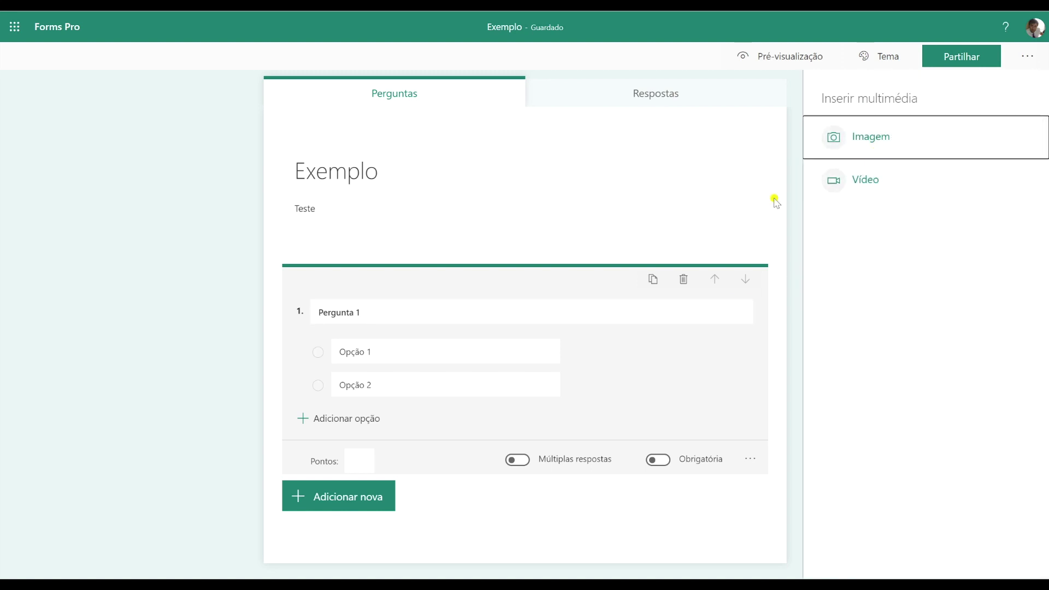
{"action": "left_click", "coordinate": [488, 311]}
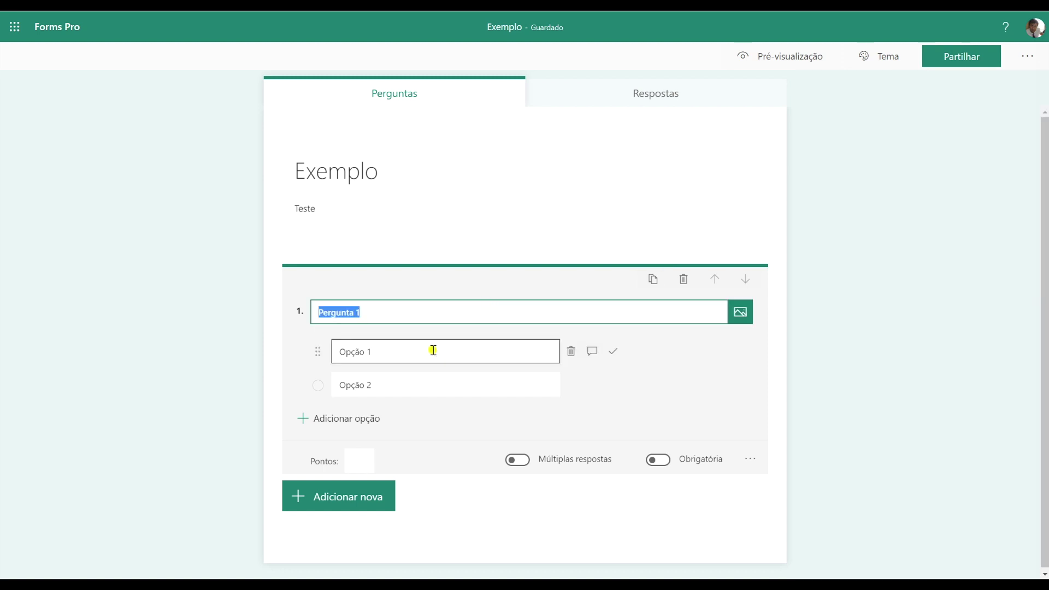
Step: Add two more answer options, Opção 3 and Opção 4, to Pergunta 1
{"action": "left_click", "coordinate": [397, 355]}
{"action": "left_click", "coordinate": [398, 389]}
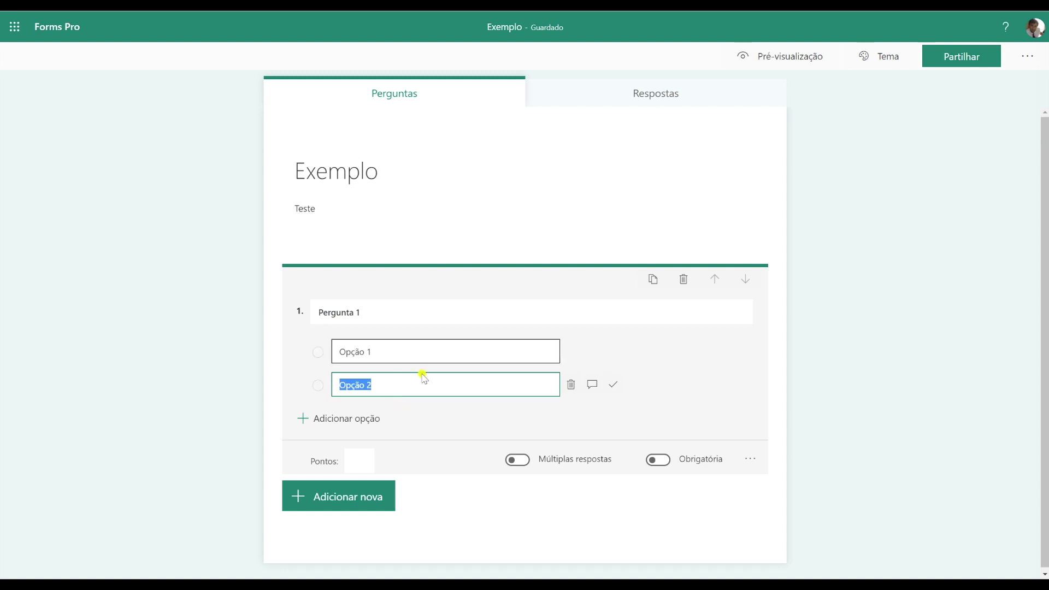
{"action": "left_click", "coordinate": [362, 420]}
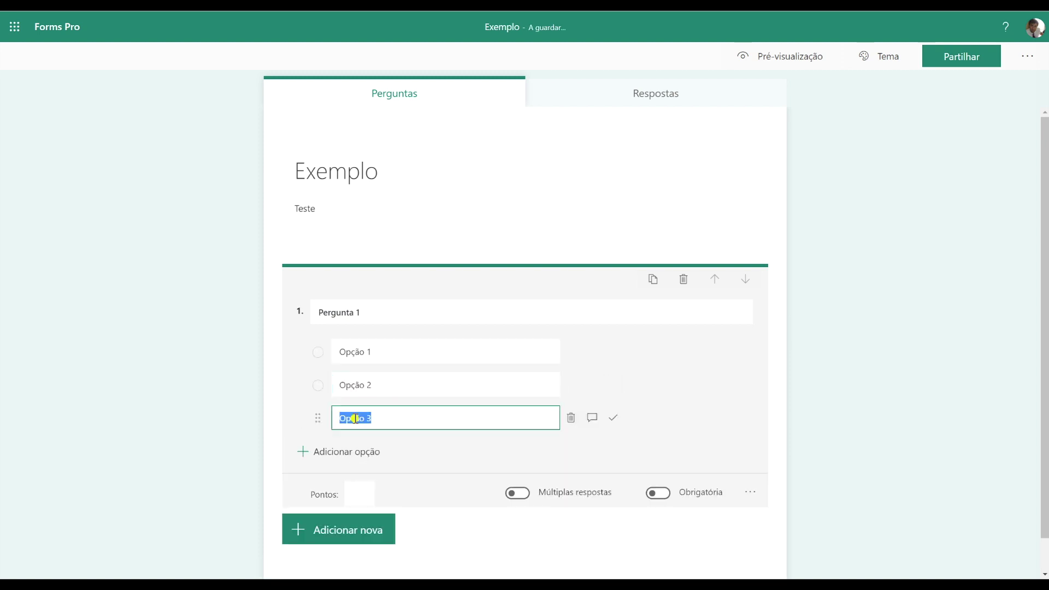
{"action": "left_click", "coordinate": [376, 451]}
{"action": "scroll", "coordinate": [453, 360], "scroll_direction": "down", "scroll_amount": 1}
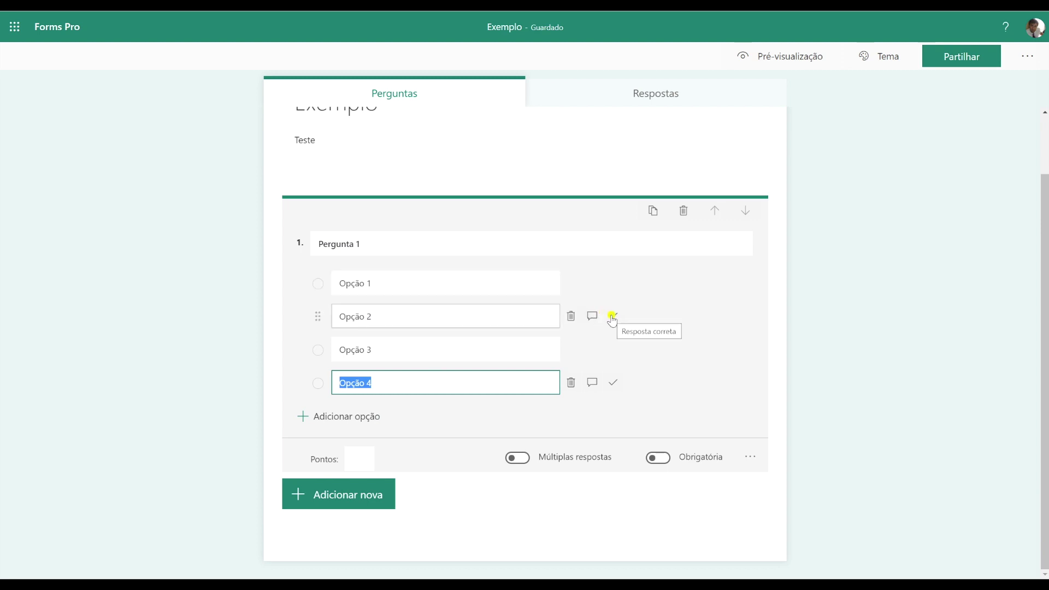
Step: Mark Opção 2 as the correct answer, trying multiple answers with Opção 3 also correct before returning to a single answer
{"action": "left_click", "coordinate": [613, 317]}
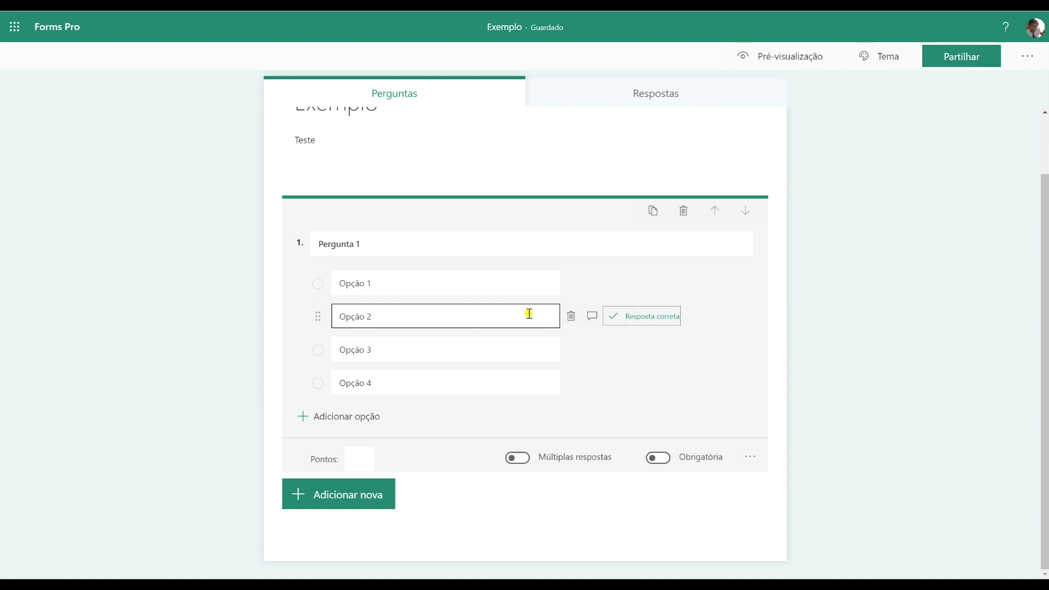
{"action": "left_click", "coordinate": [519, 458]}
{"action": "left_click", "coordinate": [614, 350]}
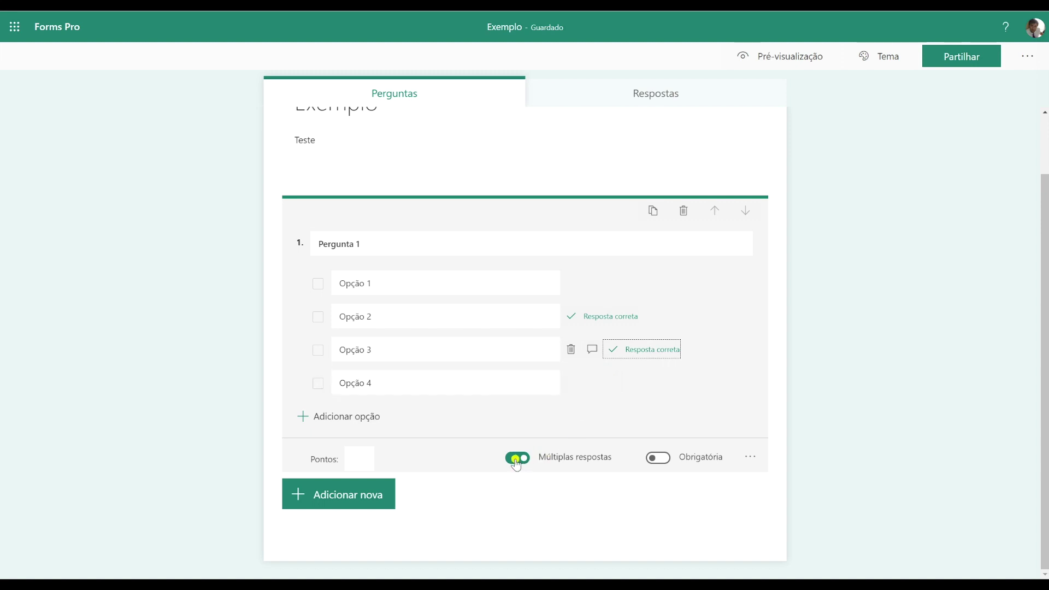
{"action": "left_click", "coordinate": [516, 459]}
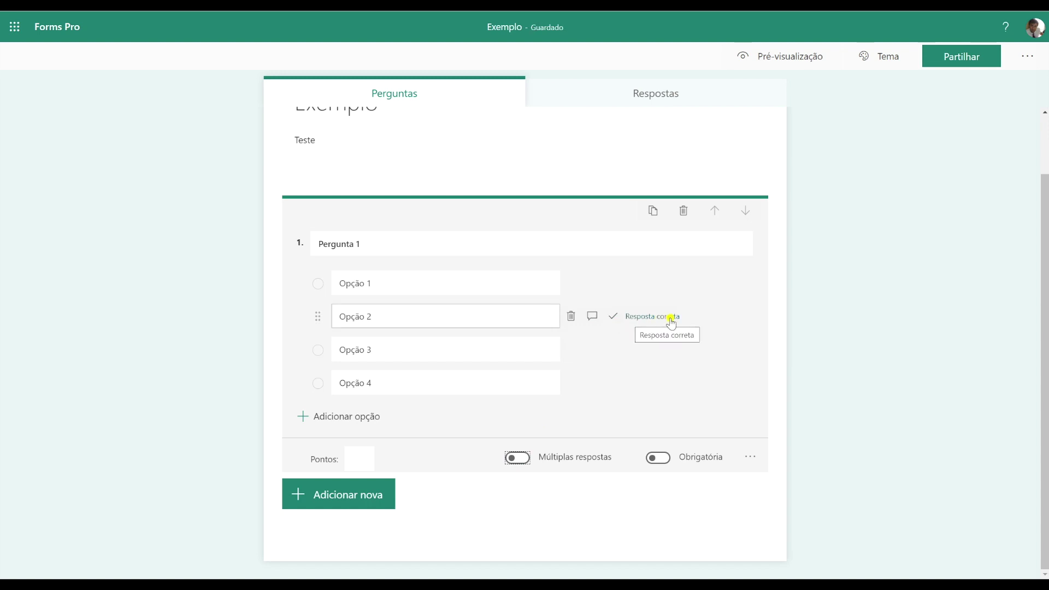
{"action": "left_click", "coordinate": [671, 319]}
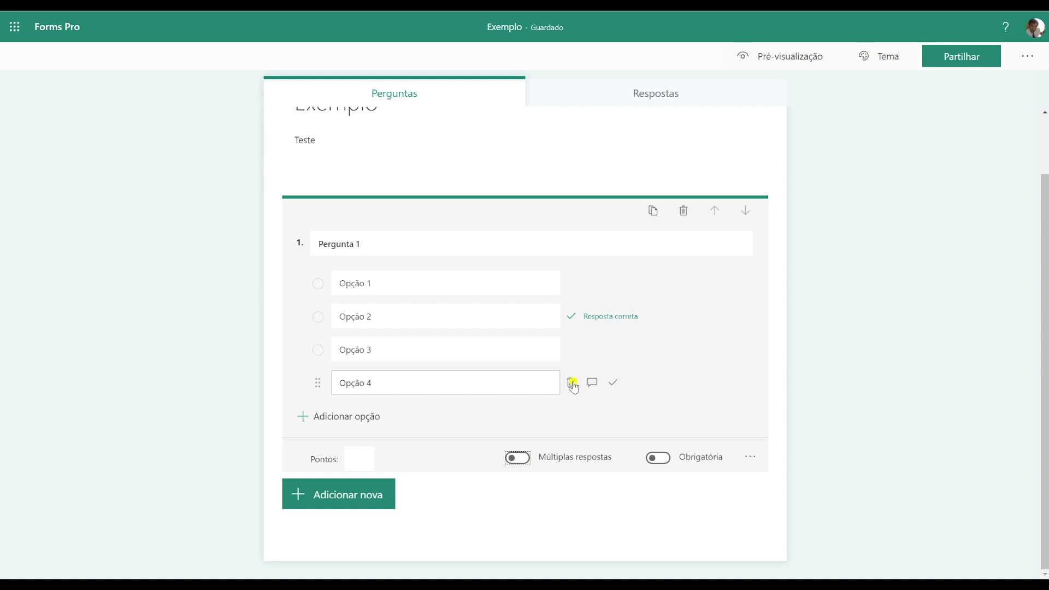
Step: Try deleting Opção 4 and adding it again, plus adding and removing a fifth option
{"action": "left_click", "coordinate": [572, 382]}
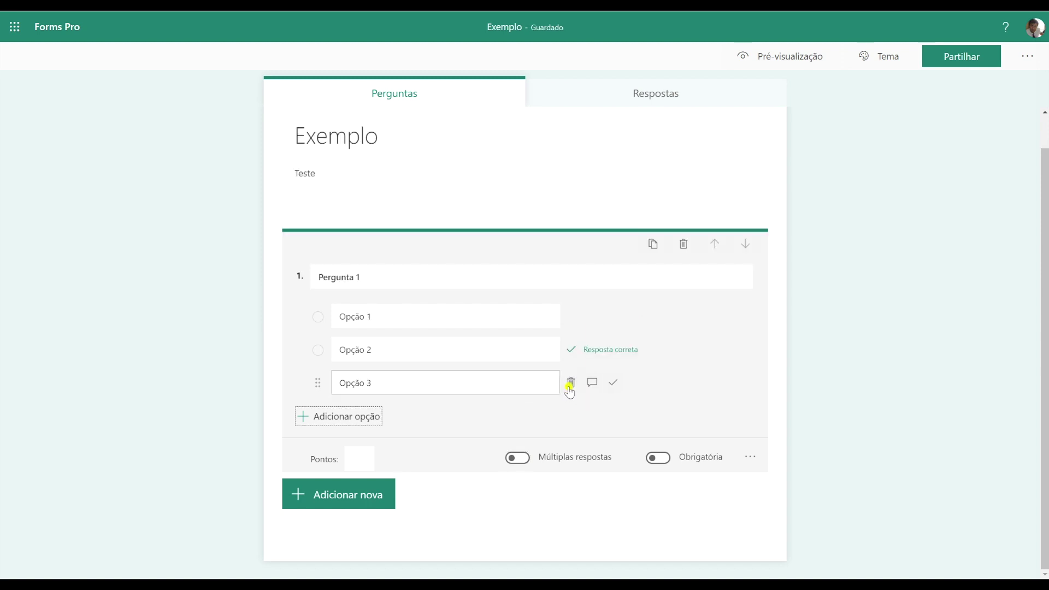
{"action": "left_click", "coordinate": [375, 416]}
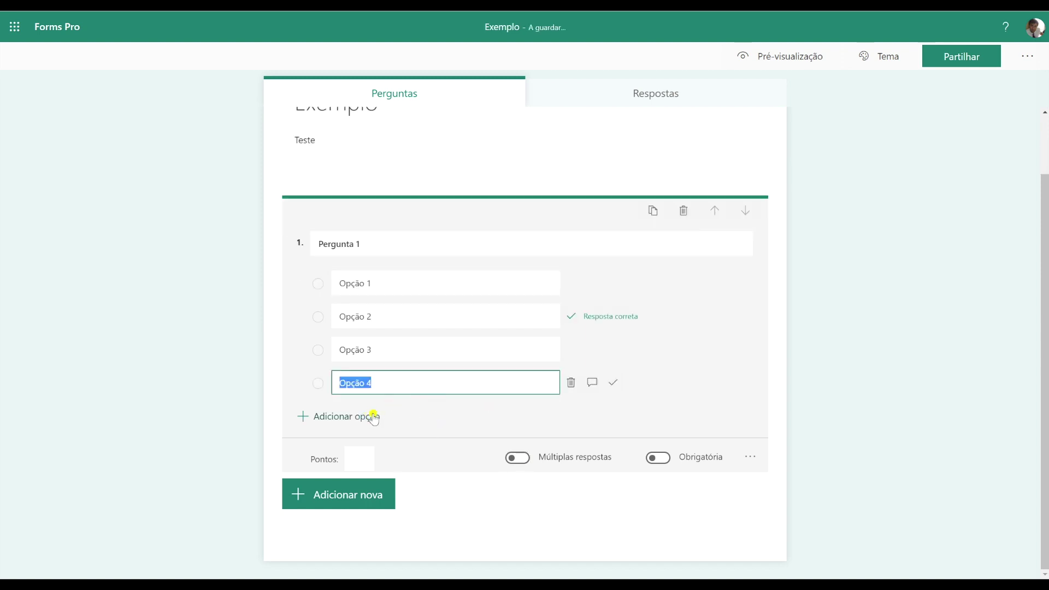
{"action": "left_click", "coordinate": [375, 414]}
{"action": "left_click", "coordinate": [570, 416]}
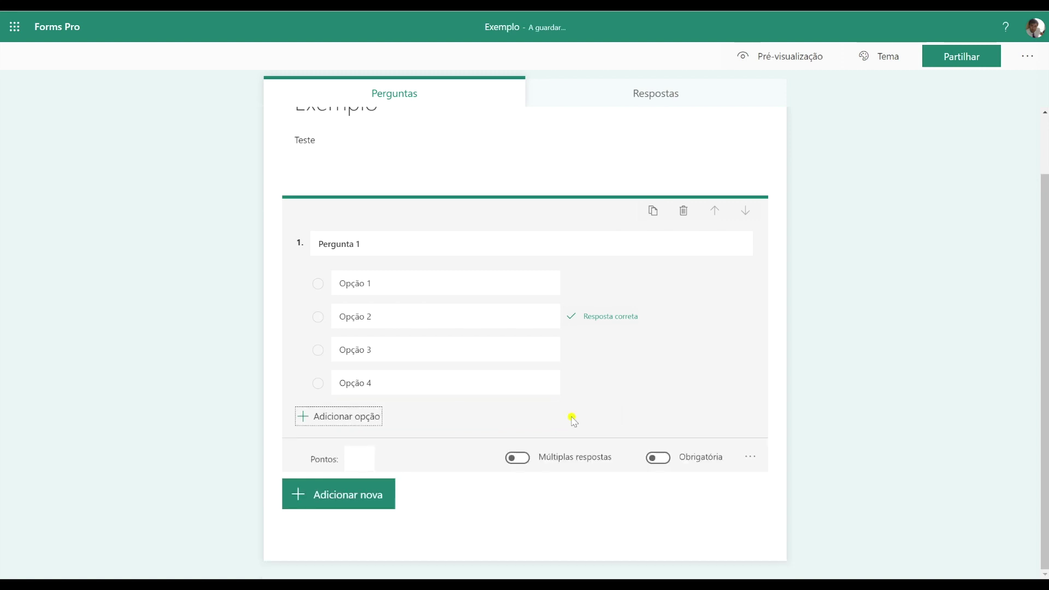
Step: Set Pergunta 1 to 10 points and try the required-answer setting on and off
{"action": "left_click", "coordinate": [368, 453]}
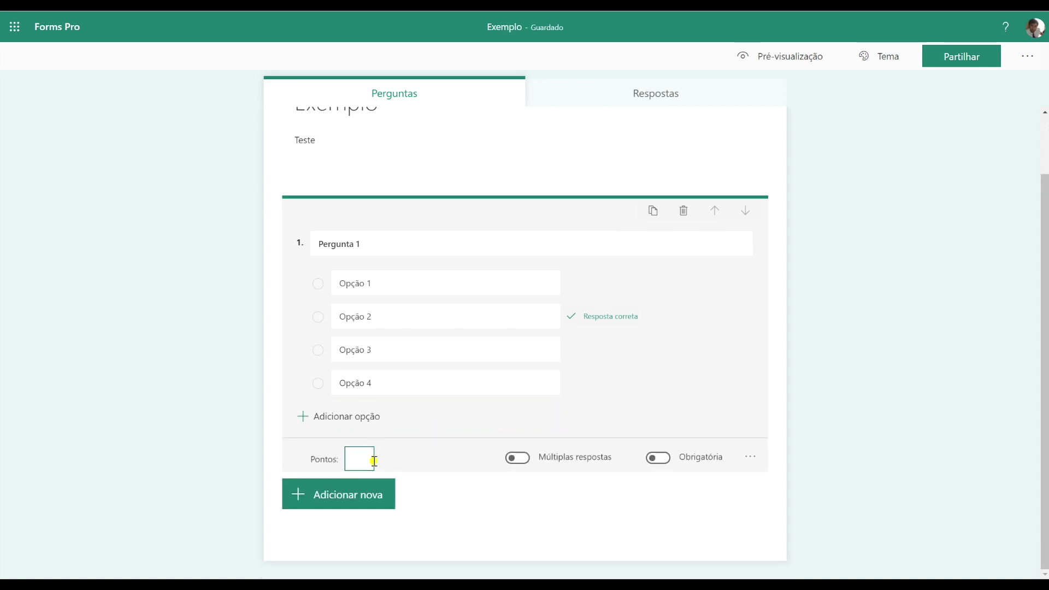
{"action": "type", "text": "10"}
{"action": "left_click", "coordinate": [658, 459]}
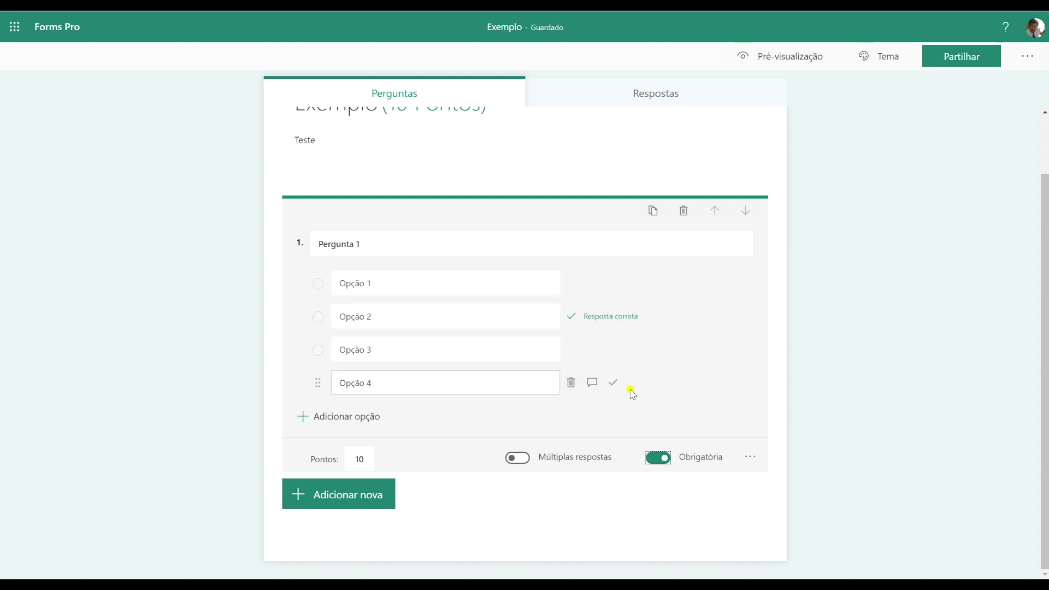
{"action": "left_click", "coordinate": [655, 458]}
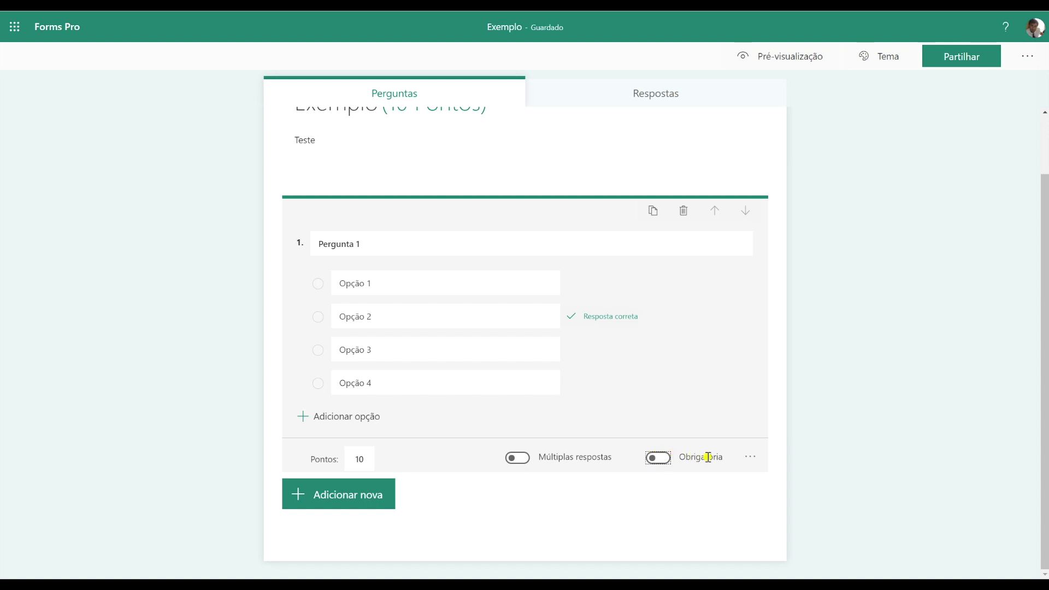
Step: View the additional settings of Pergunta 1 and preview the quiz as respondents see it
{"action": "left_click", "coordinate": [753, 458]}
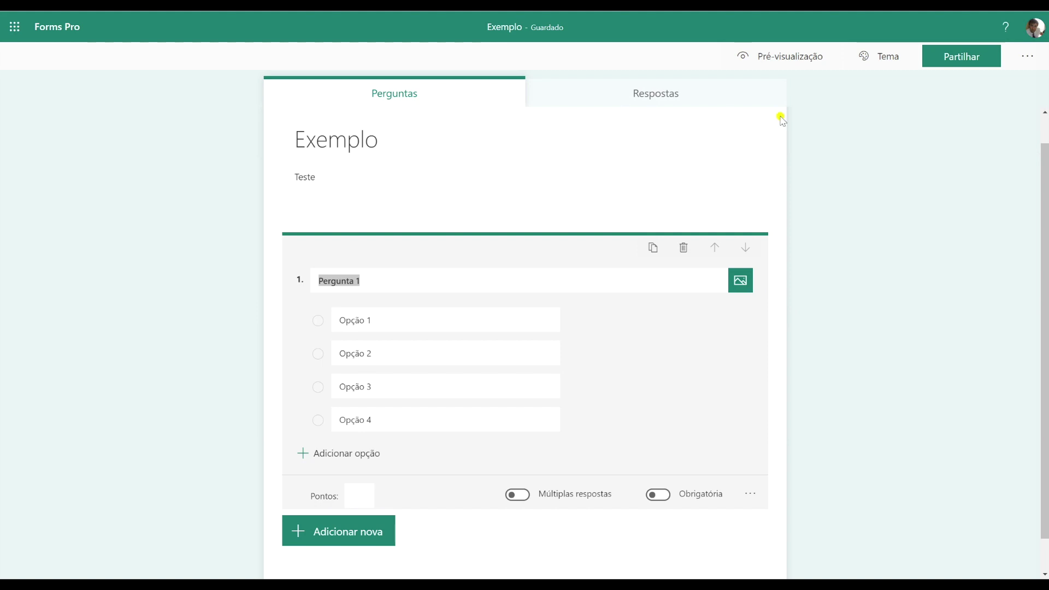
{"action": "left_click", "coordinate": [777, 60]}
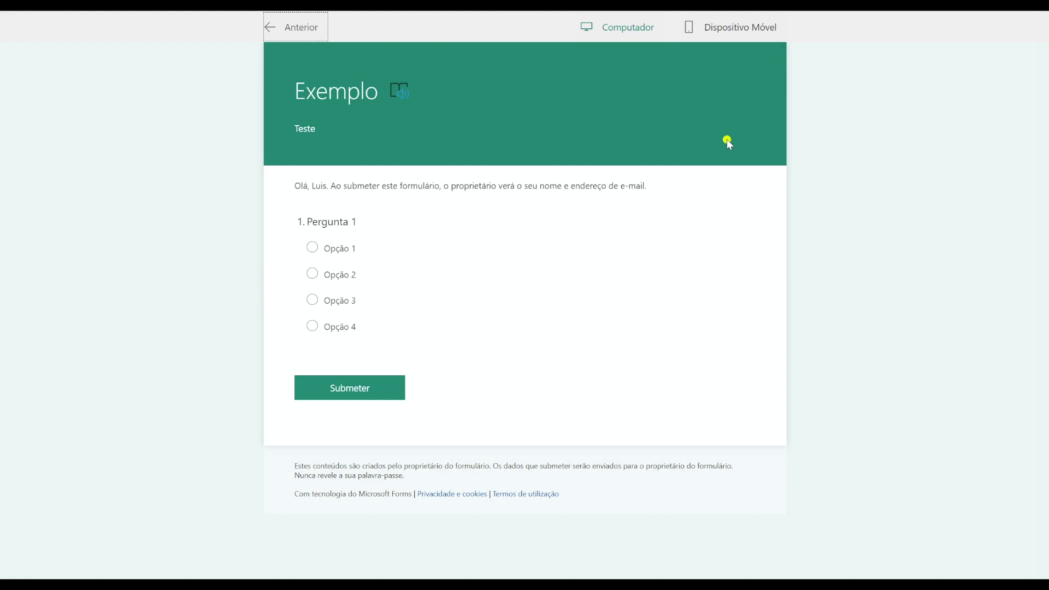
{"action": "left_click", "coordinate": [301, 30]}
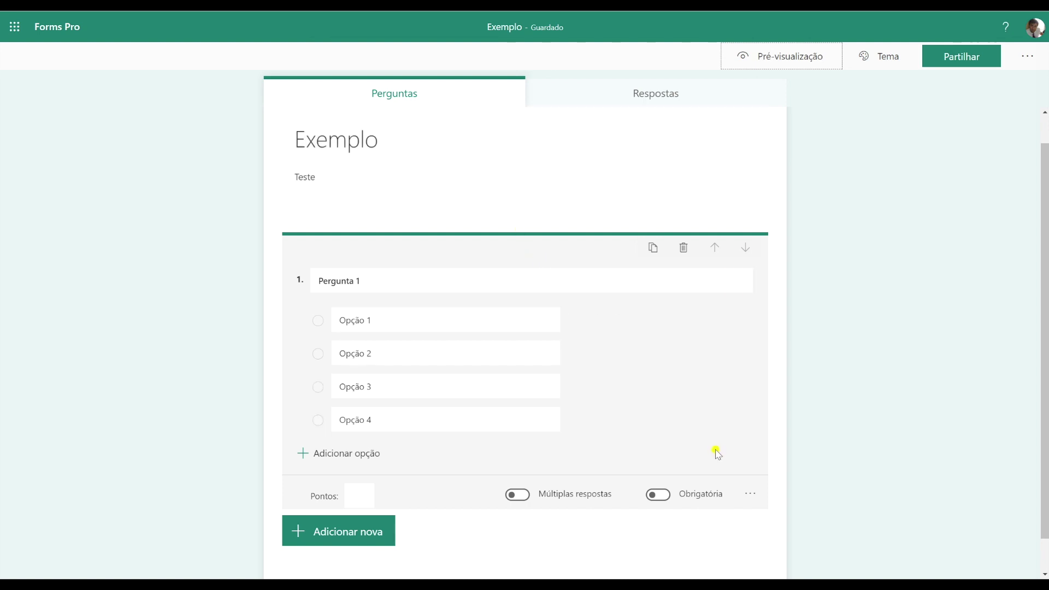
Step: Display the options of Pergunta 1 as a drop-down list (Lista pendente) and check the expanded list in the preview
{"action": "left_click", "coordinate": [753, 498]}
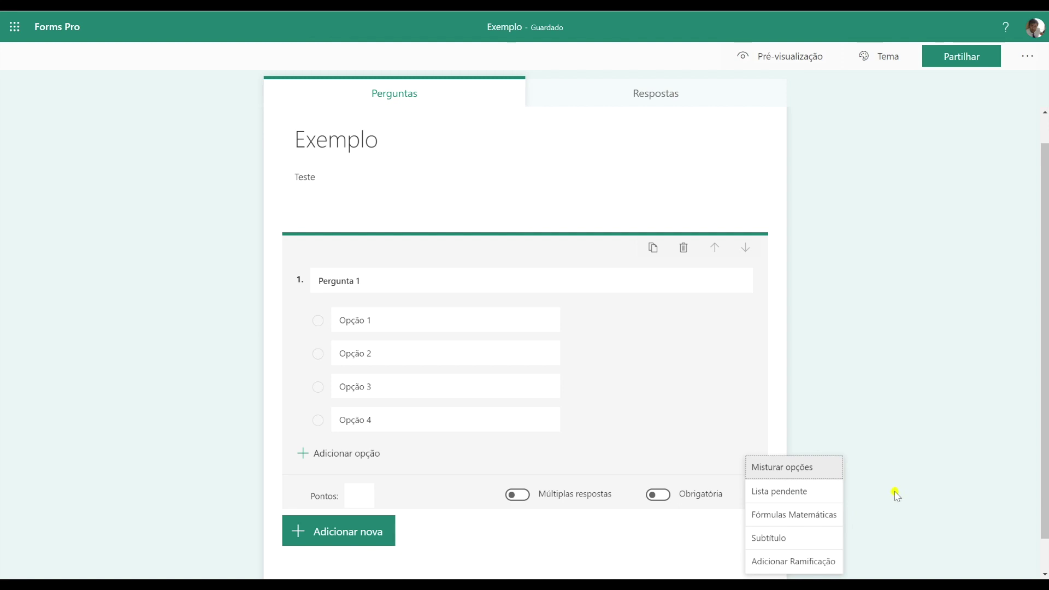
{"action": "left_click", "coordinate": [797, 493]}
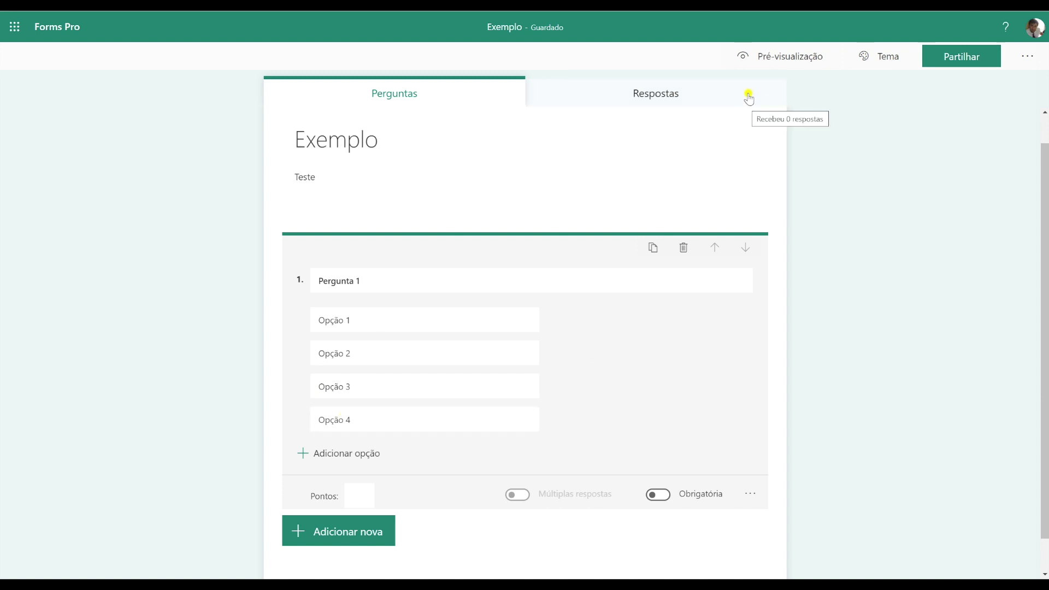
{"action": "left_click", "coordinate": [795, 58]}
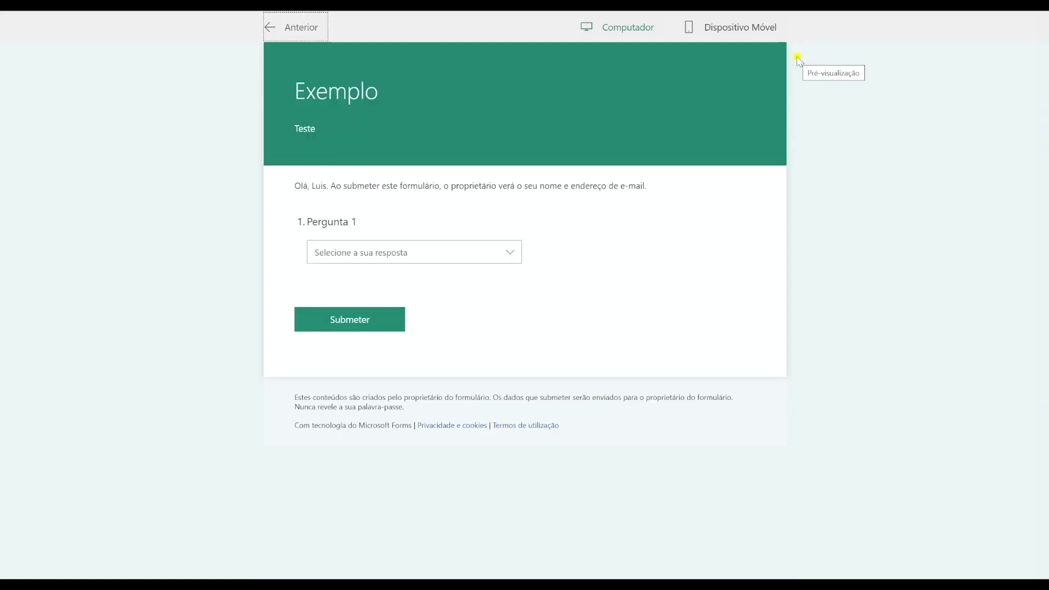
{"action": "left_click", "coordinate": [508, 254]}
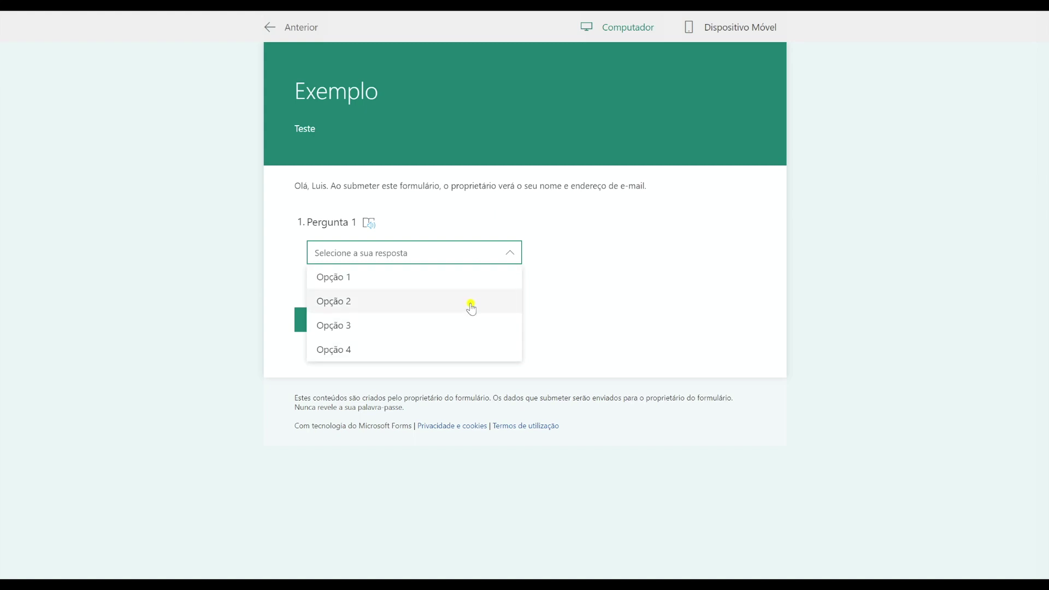
{"action": "left_click", "coordinate": [616, 226]}
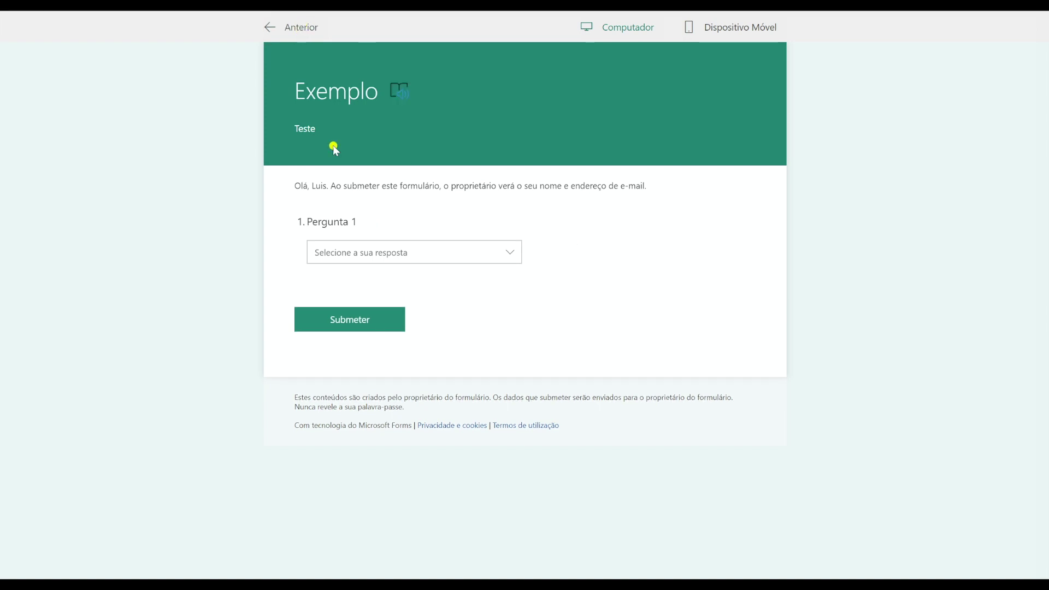
{"action": "left_click", "coordinate": [294, 33]}
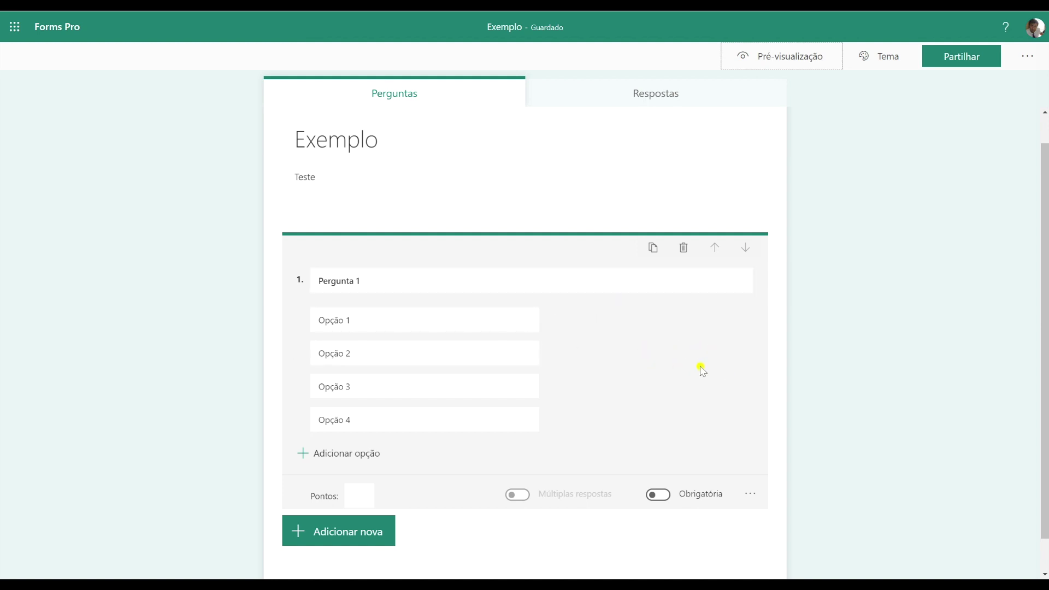
Step: Duplicate the Pergunta 1 question with its four options
{"action": "scroll", "coordinate": [701, 368], "scroll_direction": "down", "scroll_amount": 1}
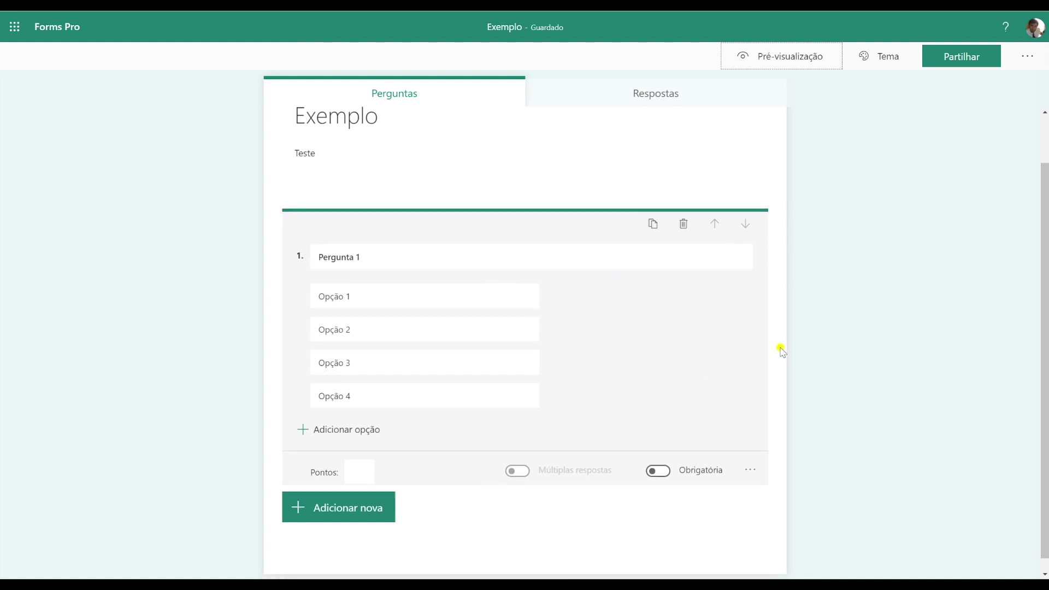
{"action": "scroll", "coordinate": [780, 351], "scroll_direction": "down", "scroll_amount": 1}
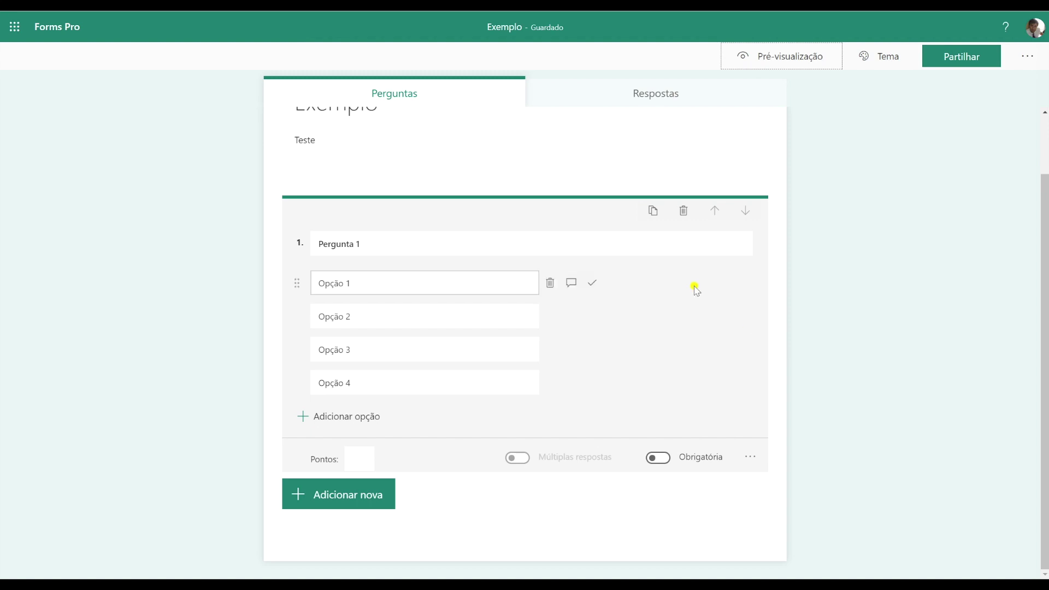
{"action": "left_click", "coordinate": [654, 212]}
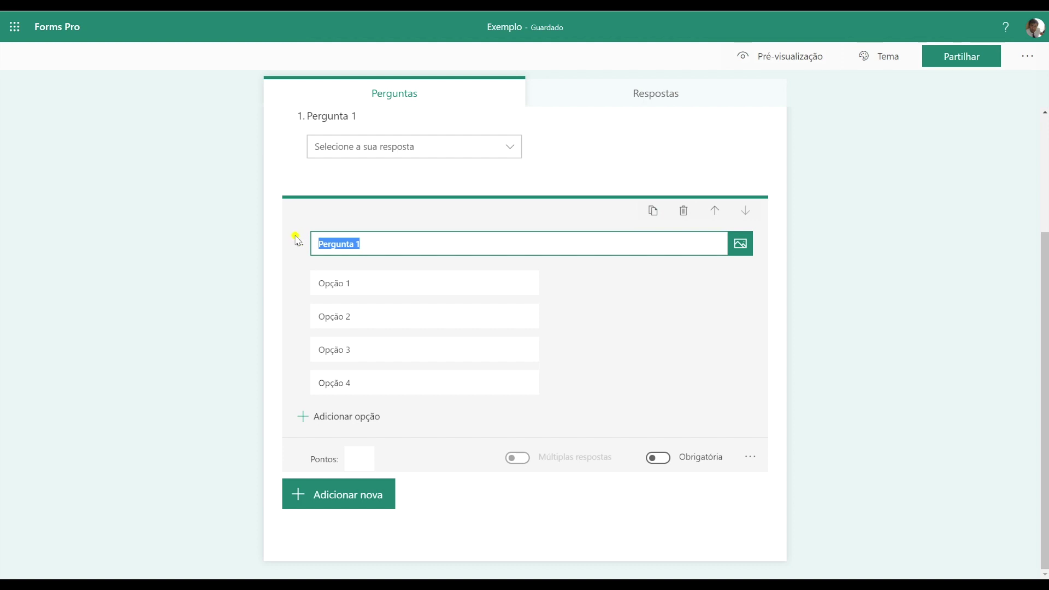
Step: Rename the duplicated question as Pergunta 2 and turn off its drop-down list display (Lista pendente)
{"action": "scroll", "coordinate": [492, 241], "scroll_direction": "up", "scroll_amount": 2}
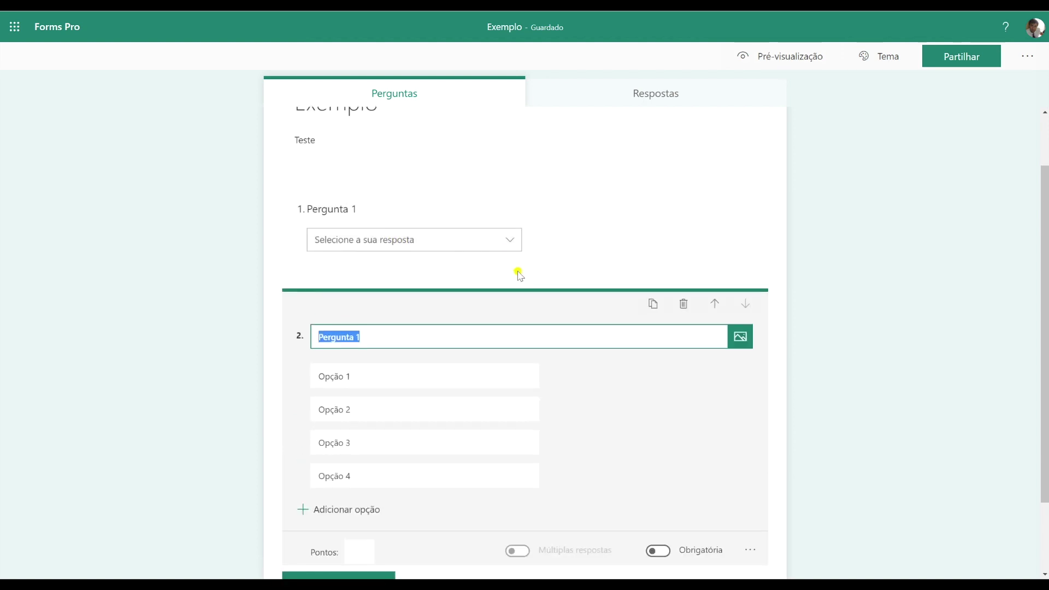
{"action": "scroll", "coordinate": [520, 274], "scroll_direction": "down", "scroll_amount": 2}
{"action": "left_click", "coordinate": [399, 267]}
{"action": "key", "text": "BackSpace"}
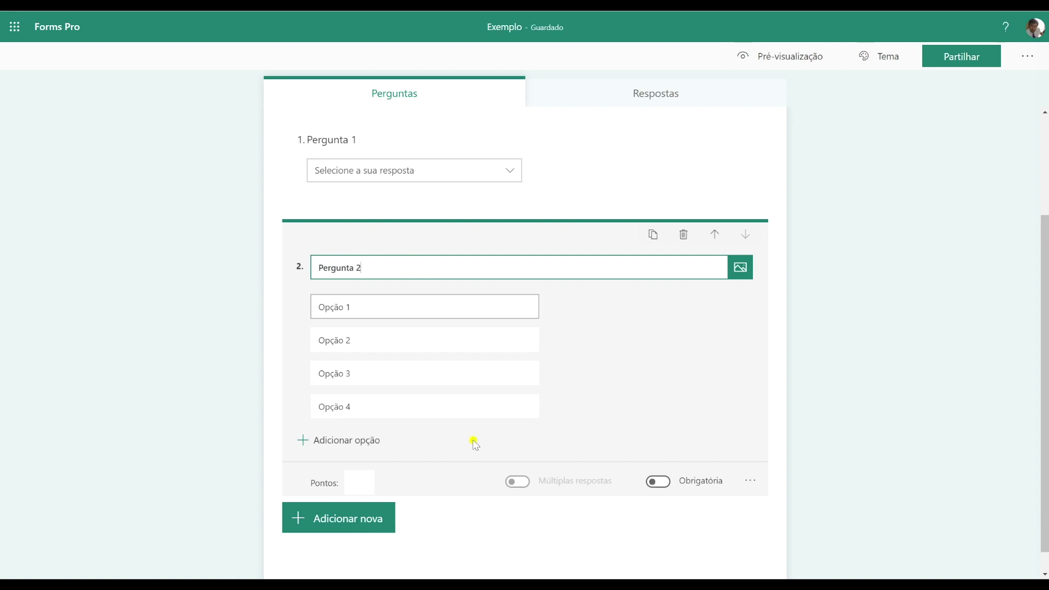
{"action": "left_click", "coordinate": [750, 482]}
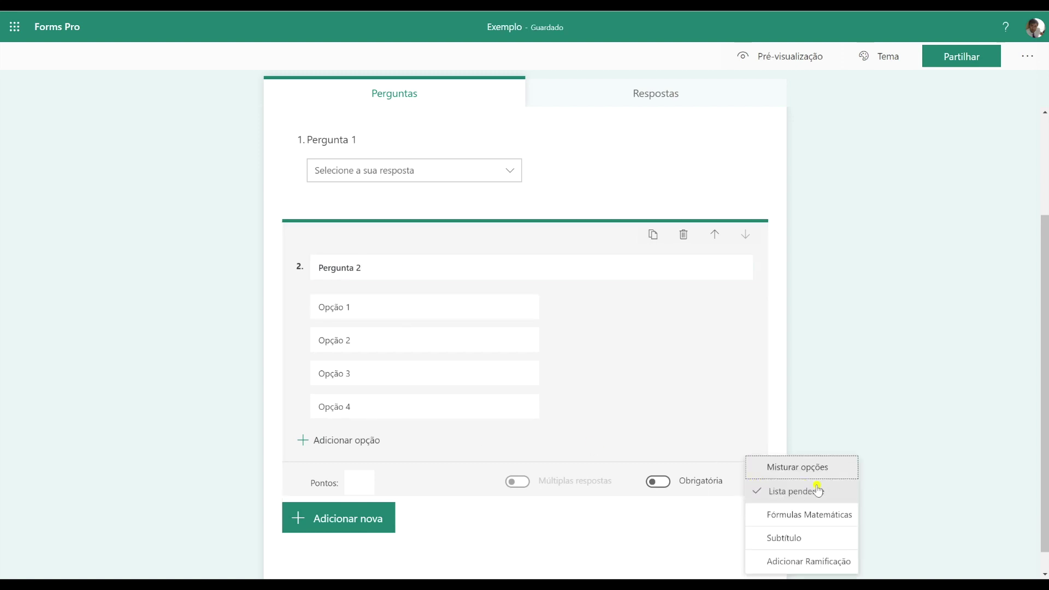
{"action": "left_click", "coordinate": [797, 491]}
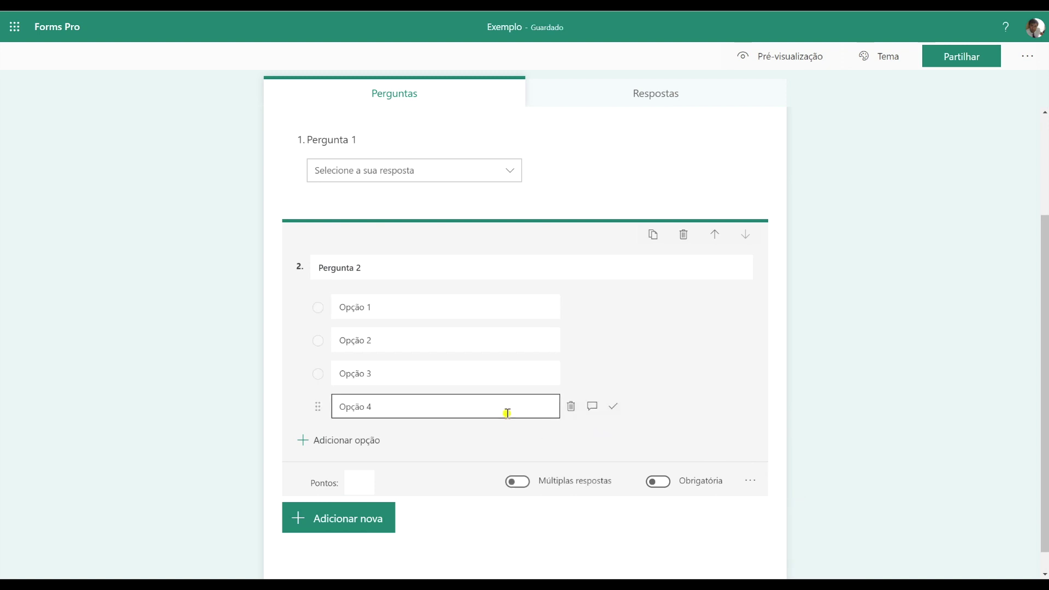
Step: Add a subtitle to Pergunta 2 reading "subtítulo 1", correcting its spelling
{"action": "left_click", "coordinate": [750, 482]}
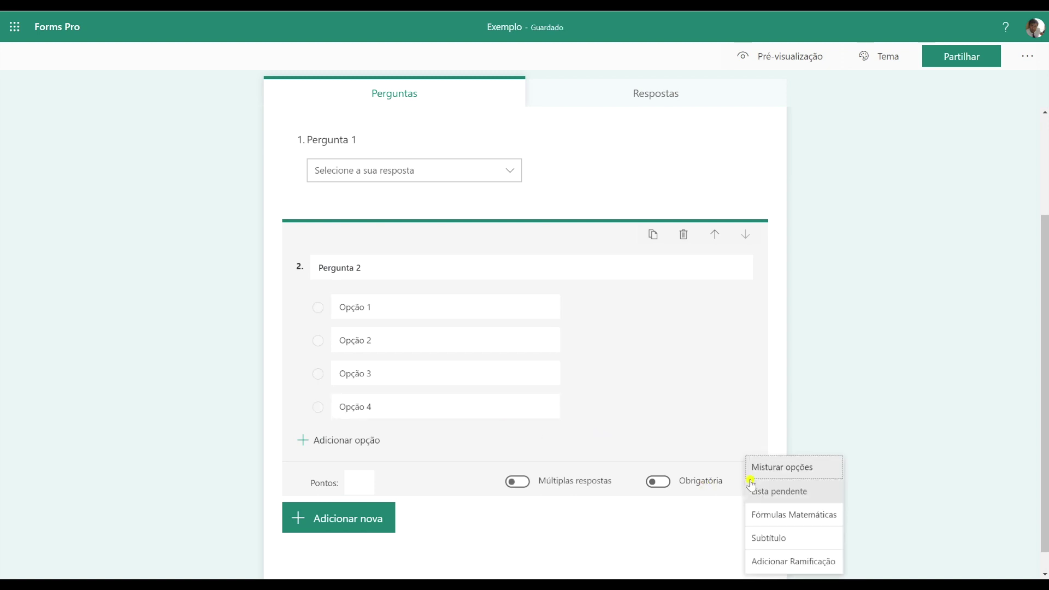
{"action": "left_click", "coordinate": [781, 539]}
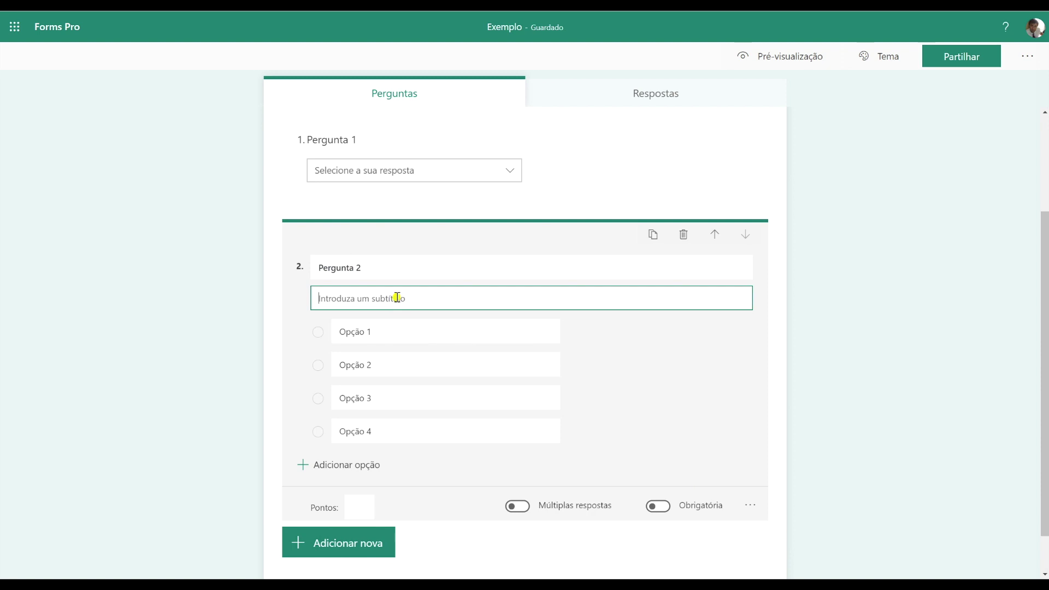
{"action": "type", "text": "subtituo 1"}
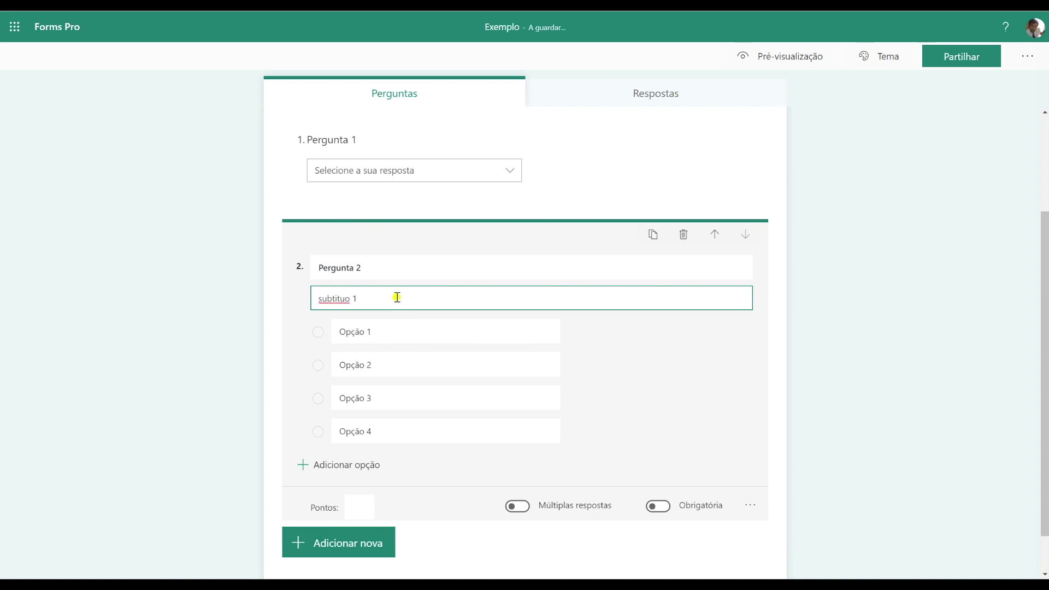
{"action": "right_click", "coordinate": [328, 298]}
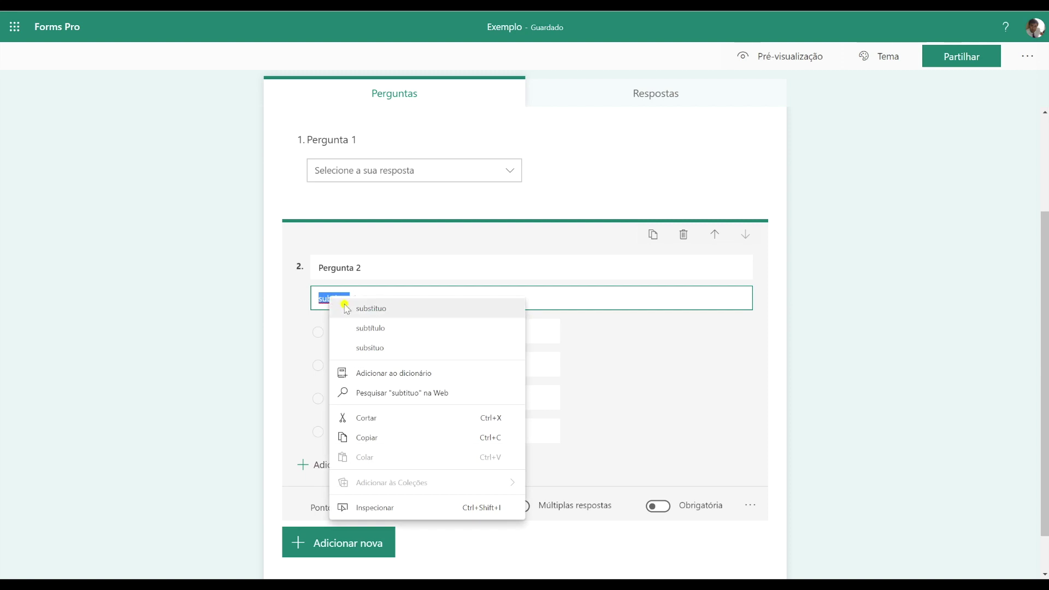
{"action": "left_click", "coordinate": [369, 328]}
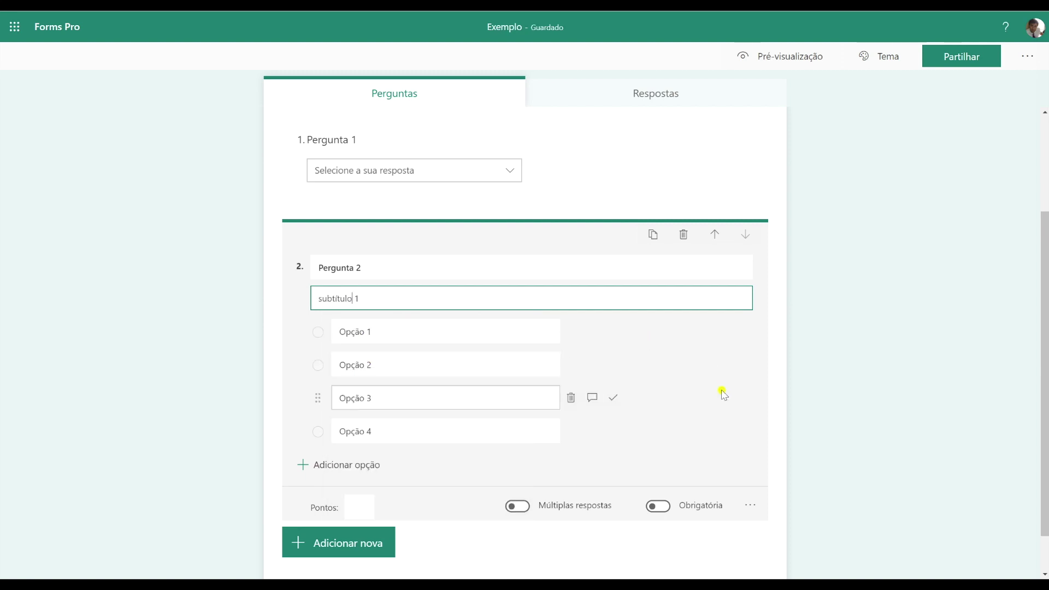
Step: Set Pergunta 2 to 10 points and allow multiple answers, with Opção 1 and Opção 2 marked correct
{"action": "left_click", "coordinate": [613, 334]}
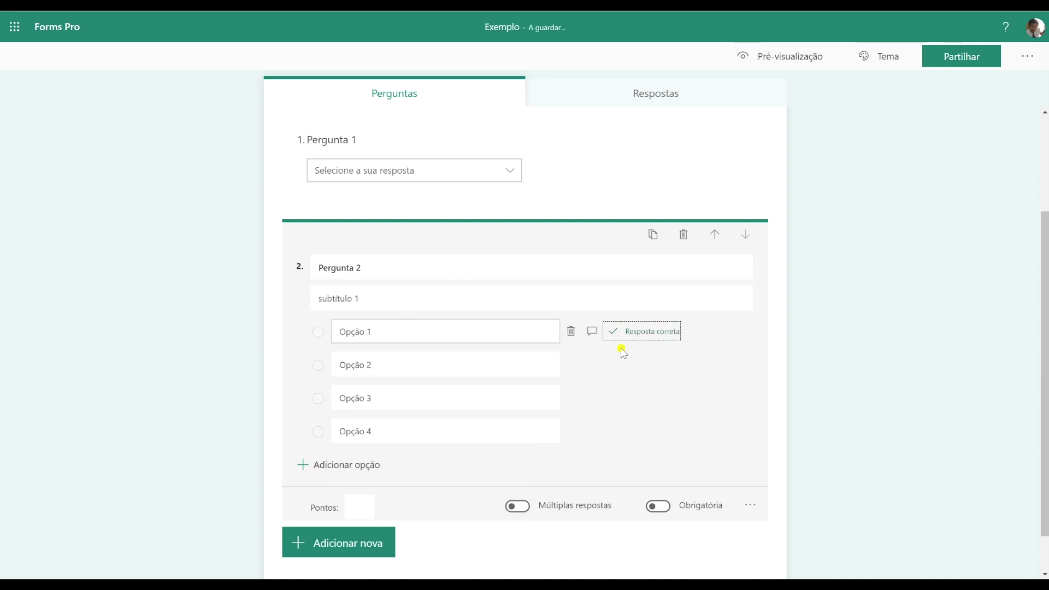
{"action": "left_click", "coordinate": [363, 505]}
{"action": "type", "text": "10"}
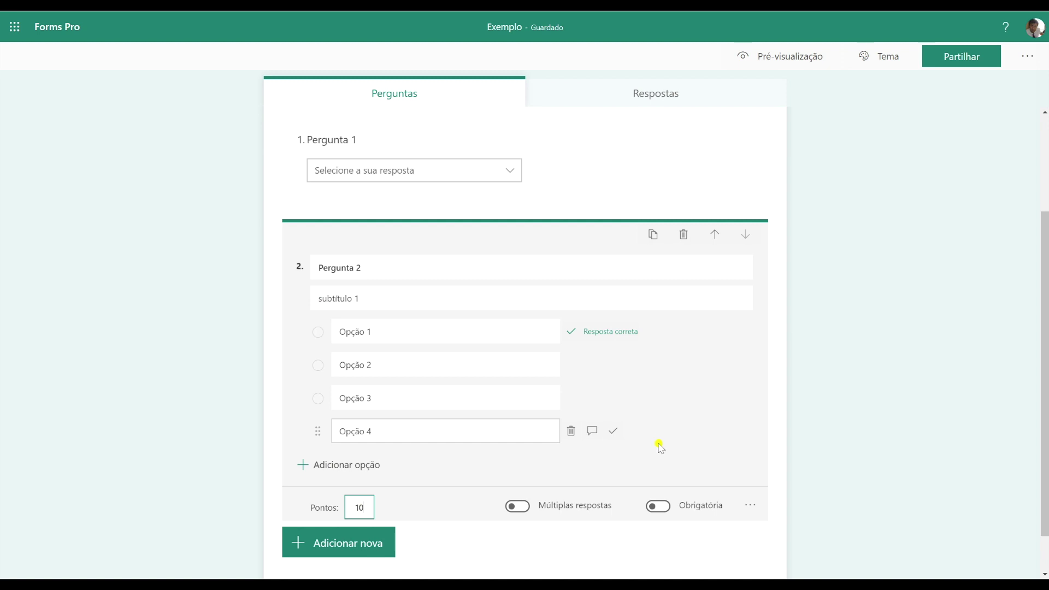
{"action": "left_click", "coordinate": [518, 507]}
{"action": "left_click", "coordinate": [619, 366]}
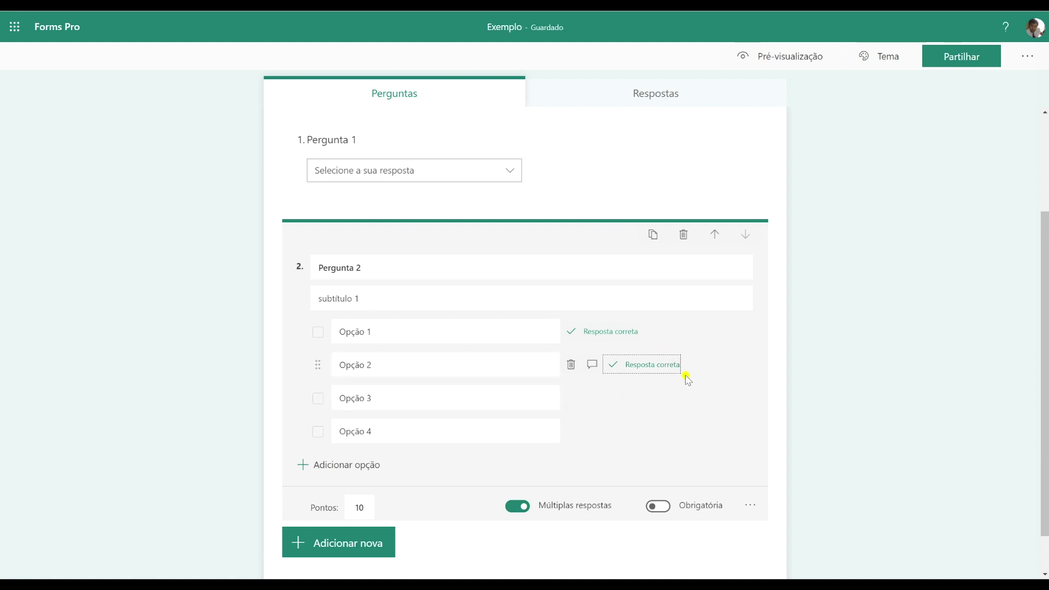
Step: Make Pergunta 2 required and preview the quiz as respondents see it
{"action": "left_click", "coordinate": [657, 506]}
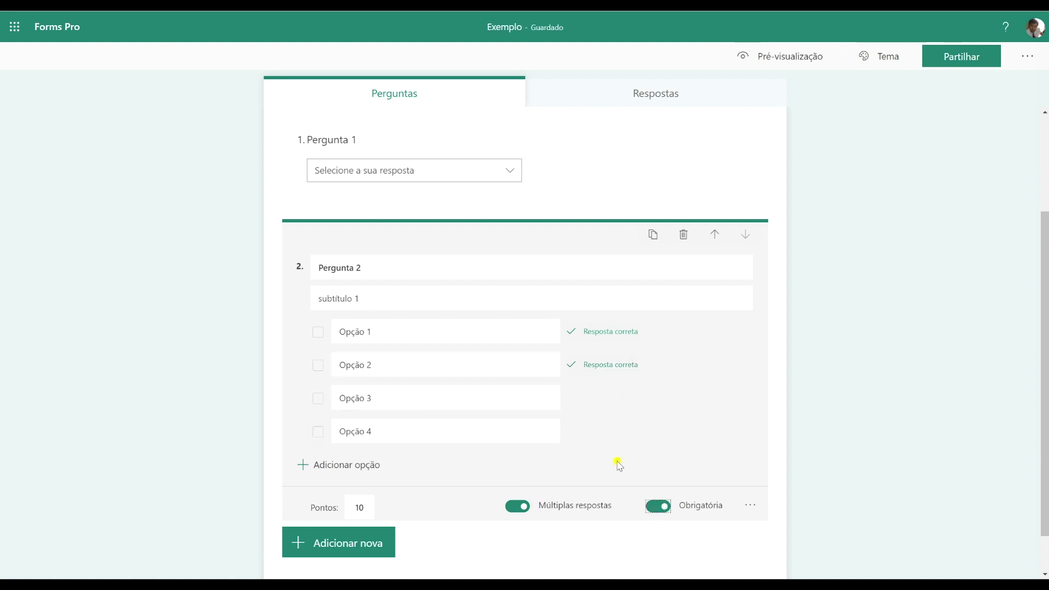
{"action": "left_click", "coordinate": [778, 58]}
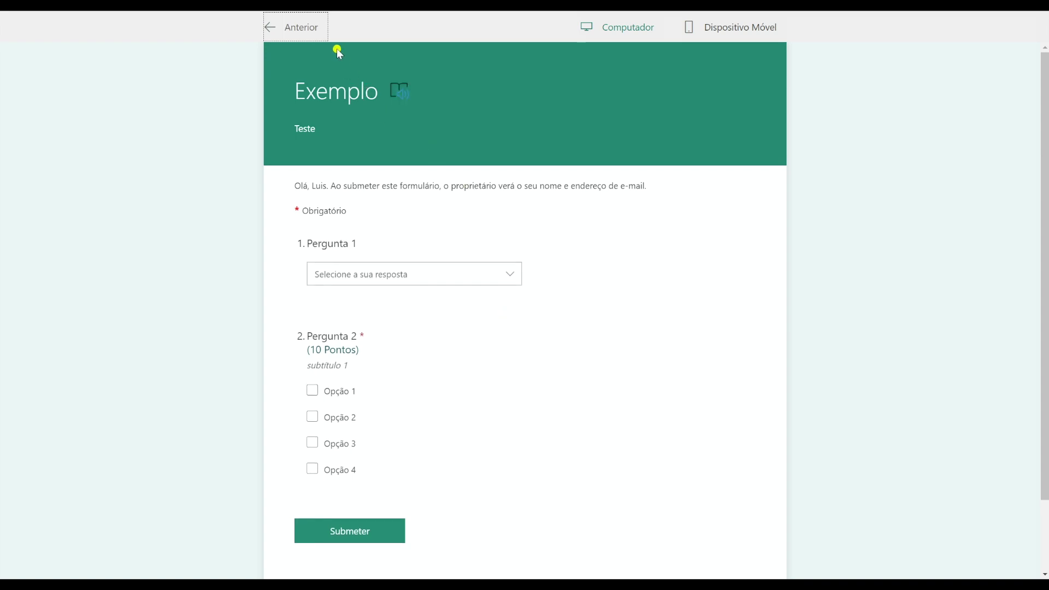
{"action": "left_click", "coordinate": [293, 29]}
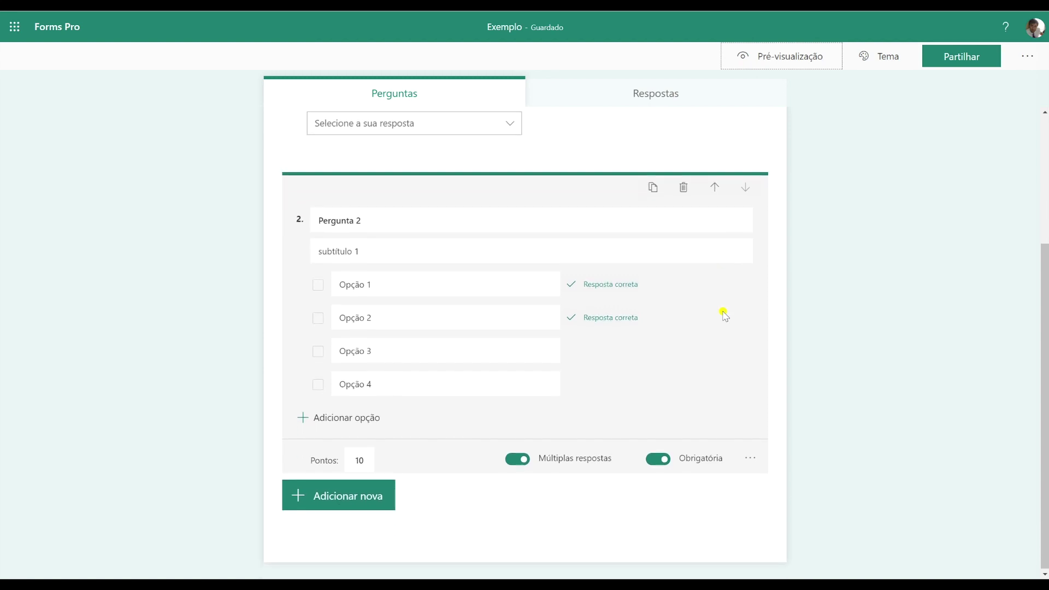
Step: Duplicate Pergunta 2 and rename the copy as Pergunta 3
{"action": "left_click", "coordinate": [656, 187]}
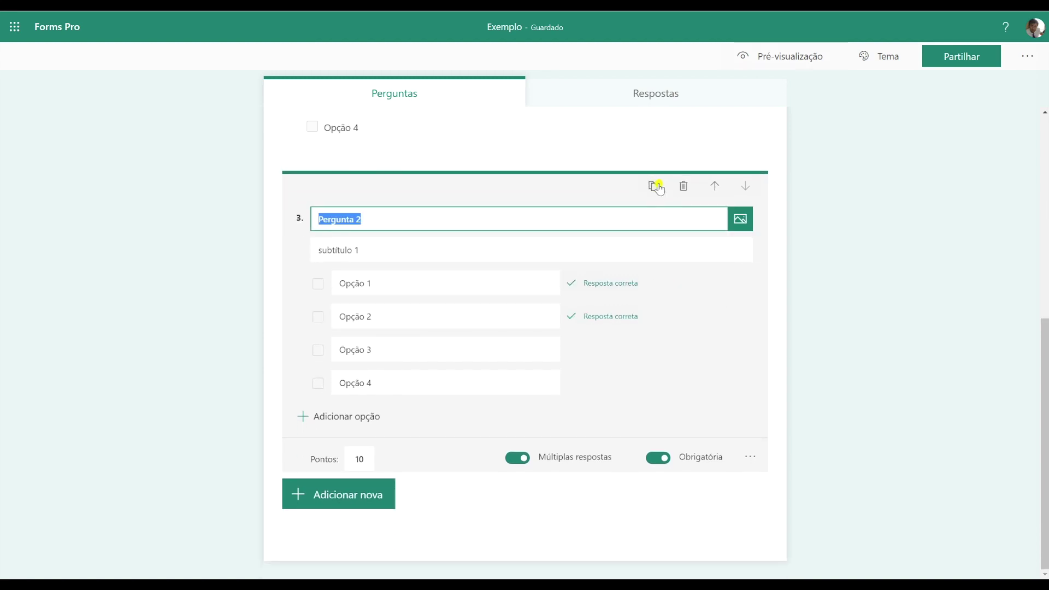
{"action": "left_click", "coordinate": [384, 219]}
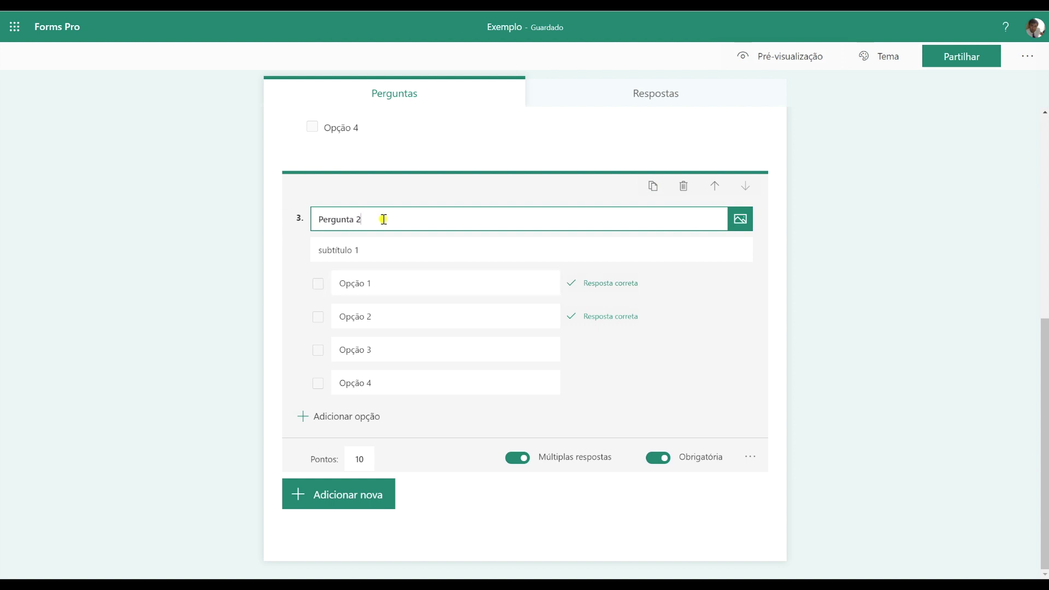
{"action": "key", "text": "BackSpace"}
{"action": "type", "text": "3"}
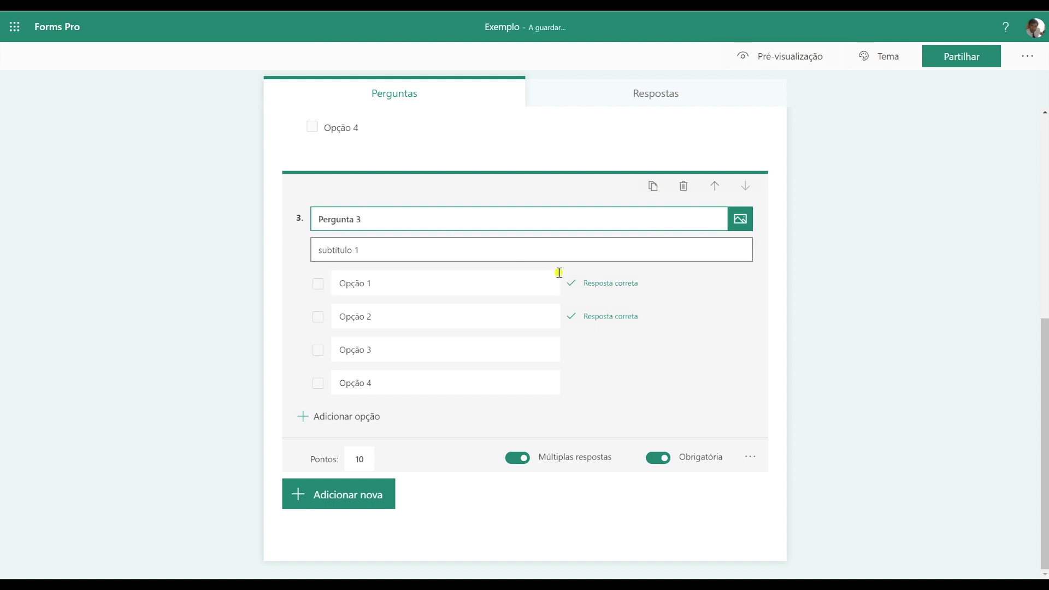
Step: Review the quiz's questions from Pergunta 1 through Pergunta 3
{"action": "scroll", "coordinate": [559, 275], "scroll_direction": "up", "scroll_amount": 4}
{"action": "scroll", "coordinate": [560, 281], "scroll_direction": "up", "scroll_amount": 3}
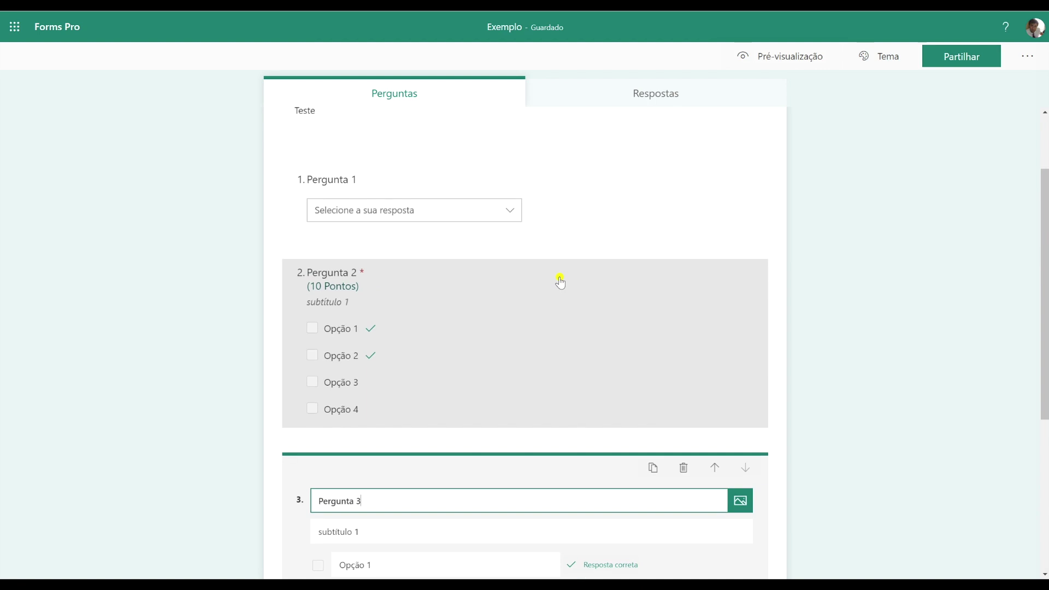
{"action": "scroll", "coordinate": [559, 269], "scroll_direction": "down", "scroll_amount": 2}
{"action": "scroll", "coordinate": [560, 271], "scroll_direction": "down", "scroll_amount": 3}
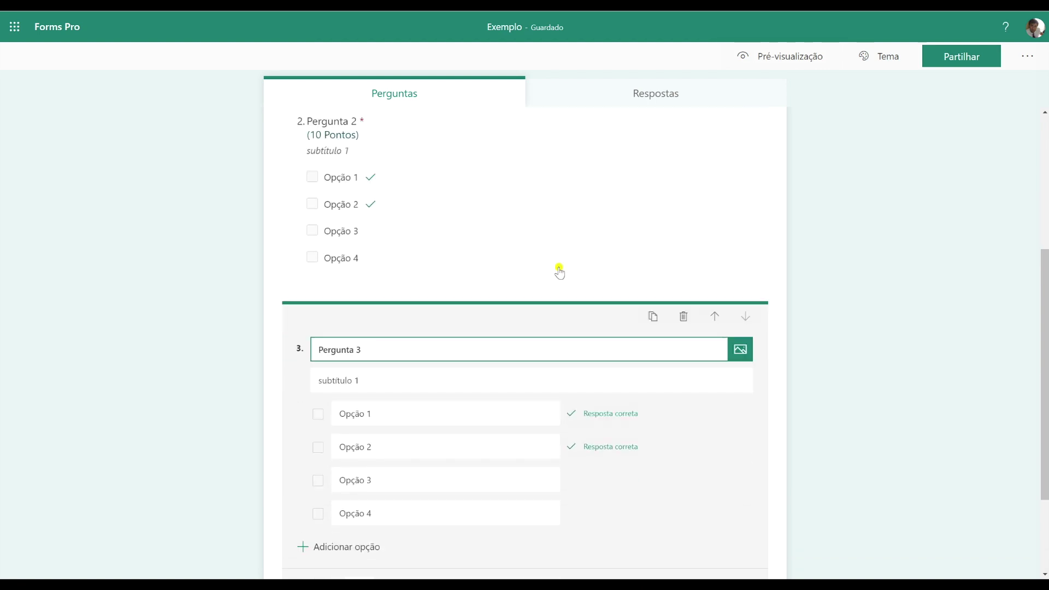
{"action": "scroll", "coordinate": [560, 271], "scroll_direction": "up", "scroll_amount": 1}
{"action": "scroll", "coordinate": [560, 271], "scroll_direction": "up", "scroll_amount": 1}
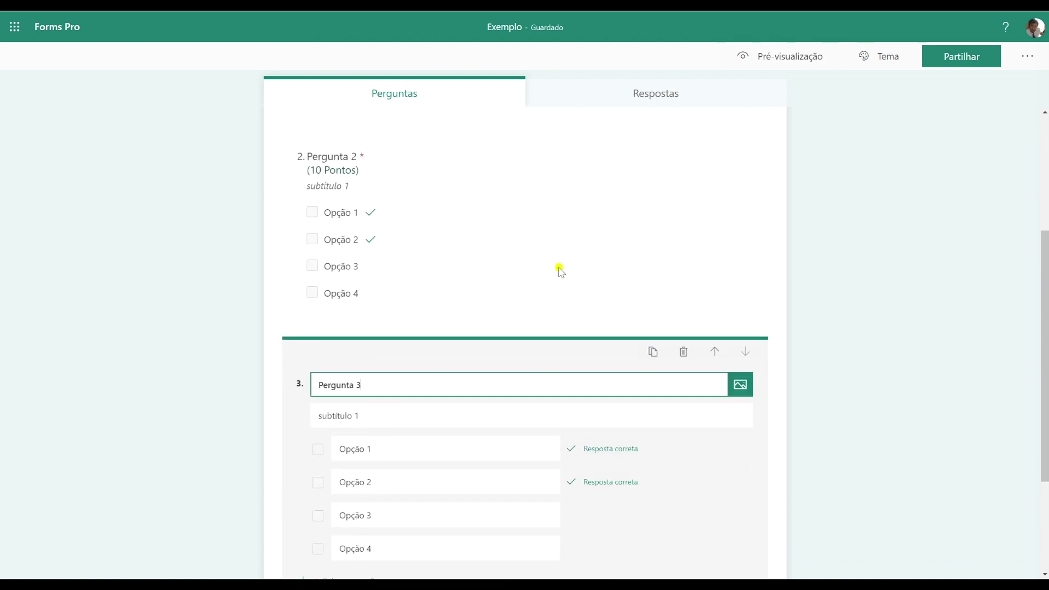
{"action": "scroll", "coordinate": [568, 273], "scroll_direction": "down", "scroll_amount": 3}
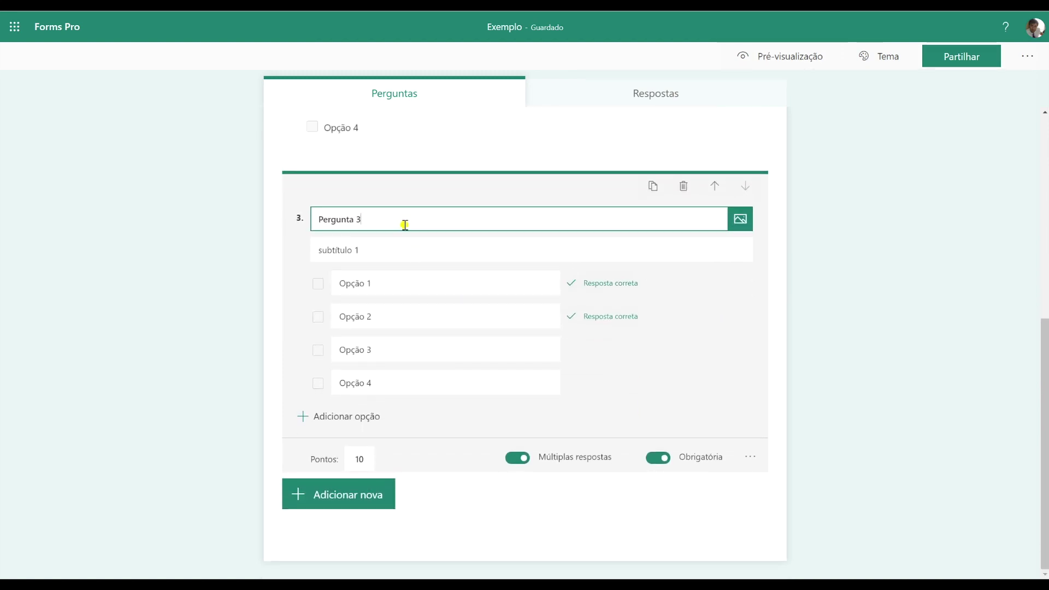
Step: Turn off the subtitle of Pergunta 3 and enable mathematical formulas (Fórmulas Matemáticas) for the question
{"action": "left_click", "coordinate": [751, 458]}
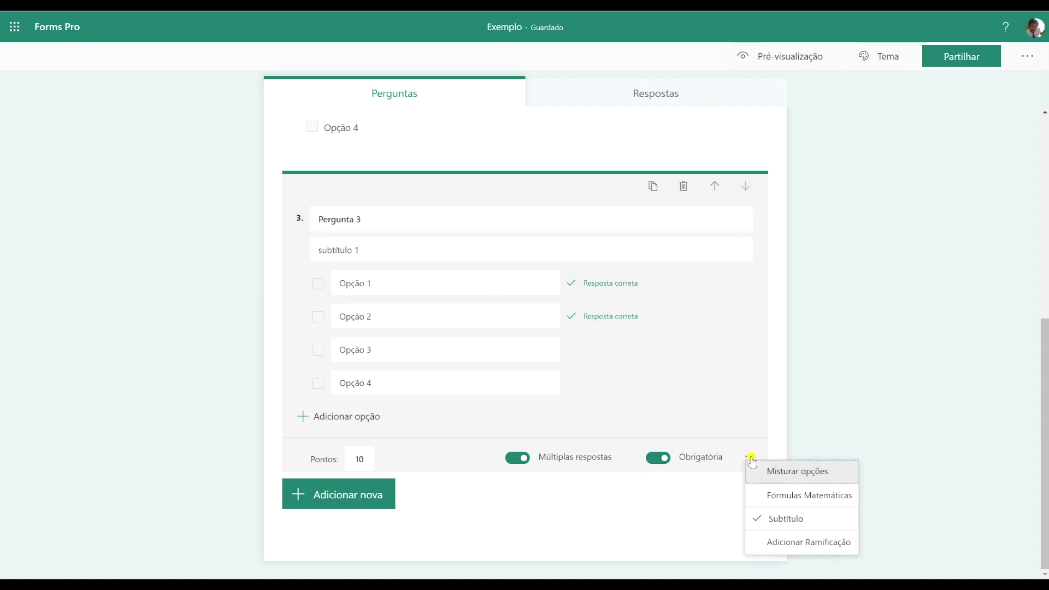
{"action": "left_click", "coordinate": [806, 519]}
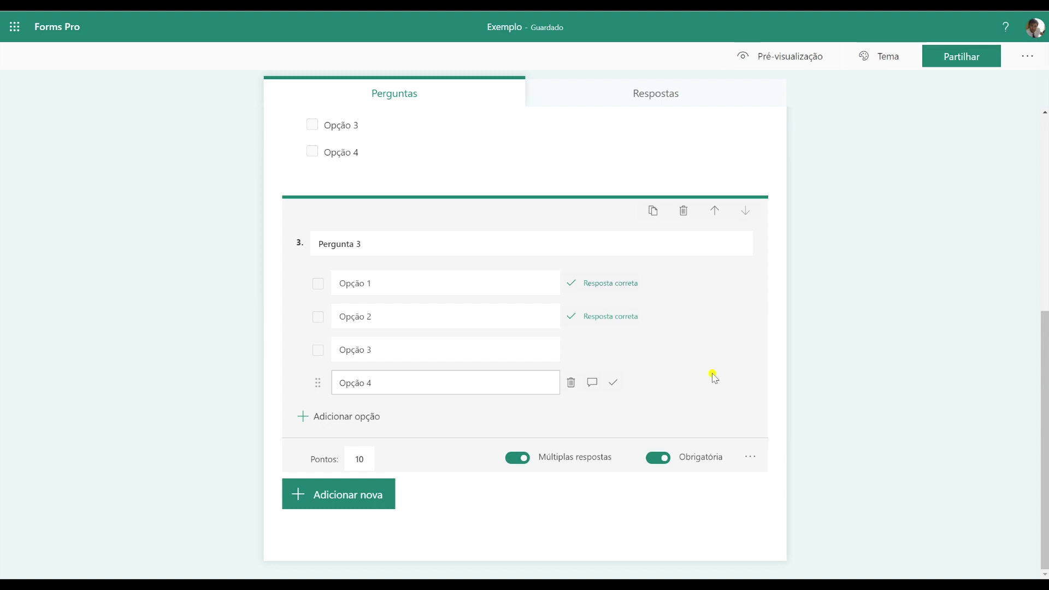
{"action": "left_click", "coordinate": [750, 458]}
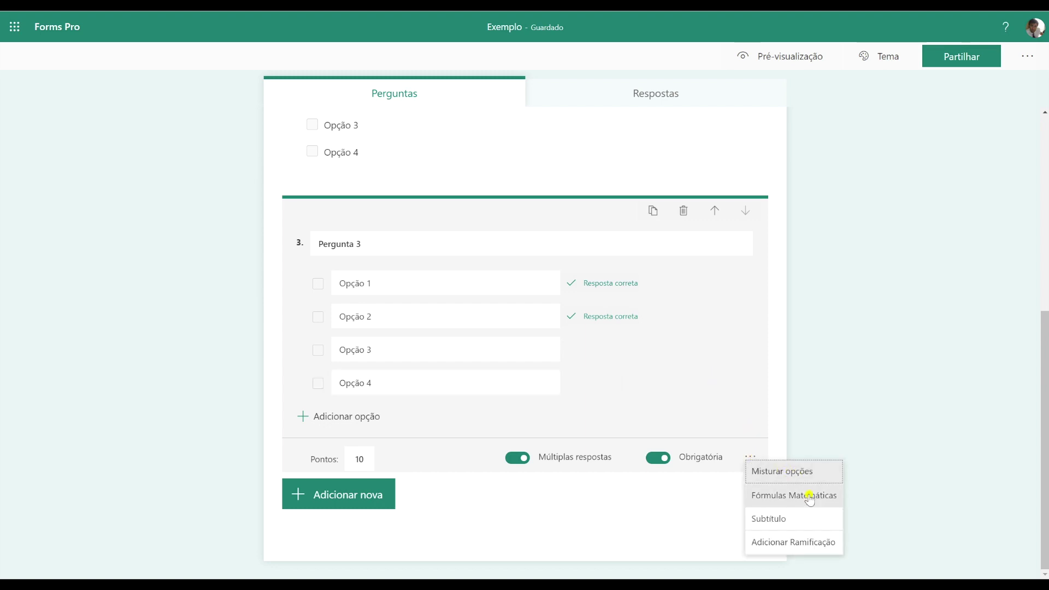
{"action": "left_click", "coordinate": [768, 497]}
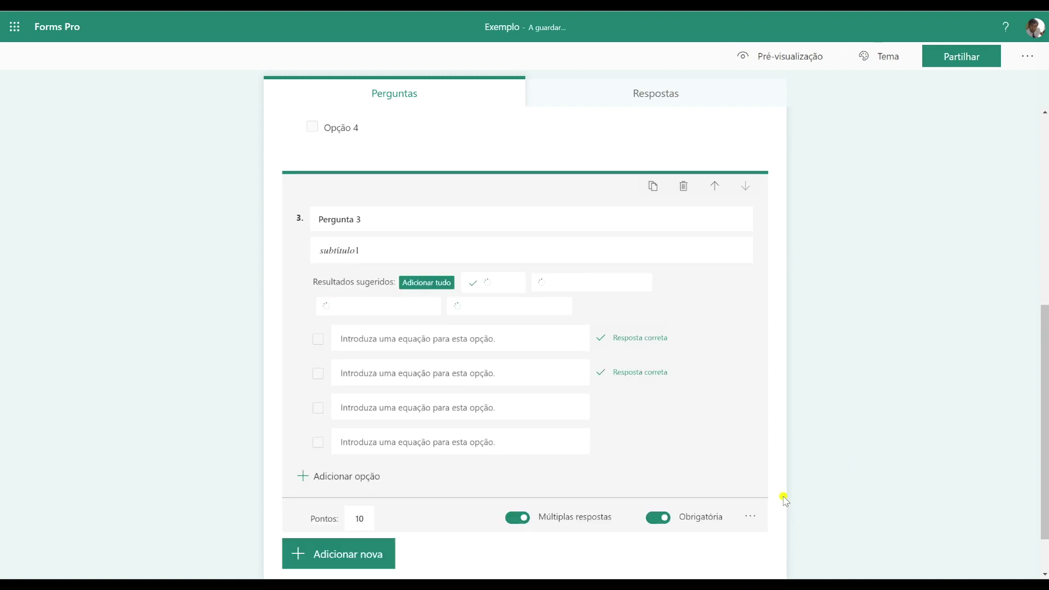
Step: Clear the subtitle content of Pergunta 3 and try switching its field between formula and text entry, leaving text entry active
{"action": "left_click", "coordinate": [398, 250]}
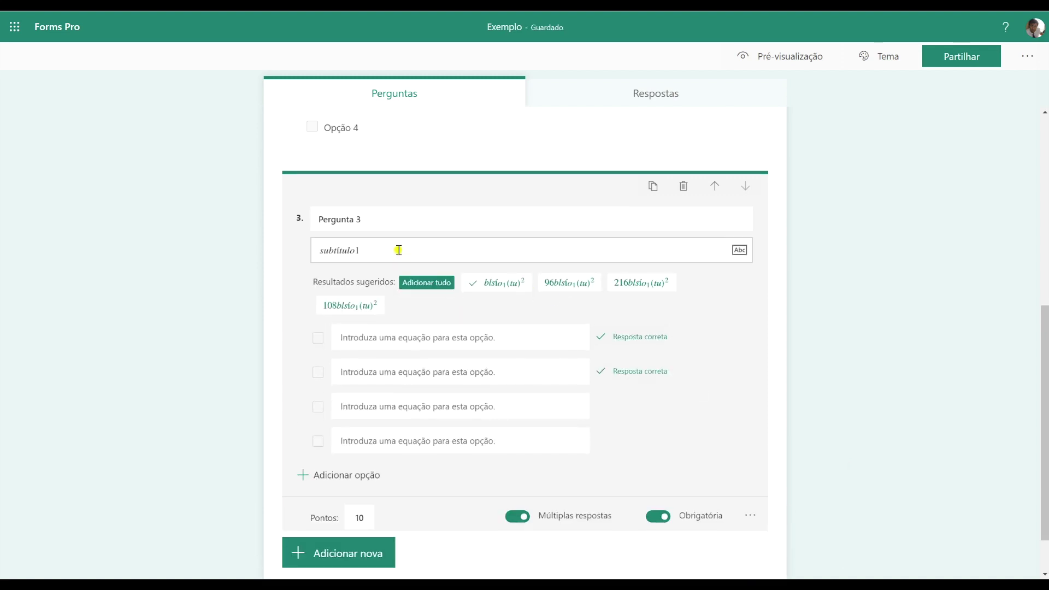
{"action": "left_click_drag", "start_coordinate": [398, 249], "coordinate": [295, 254]}
{"action": "key", "text": "BackSpace"}
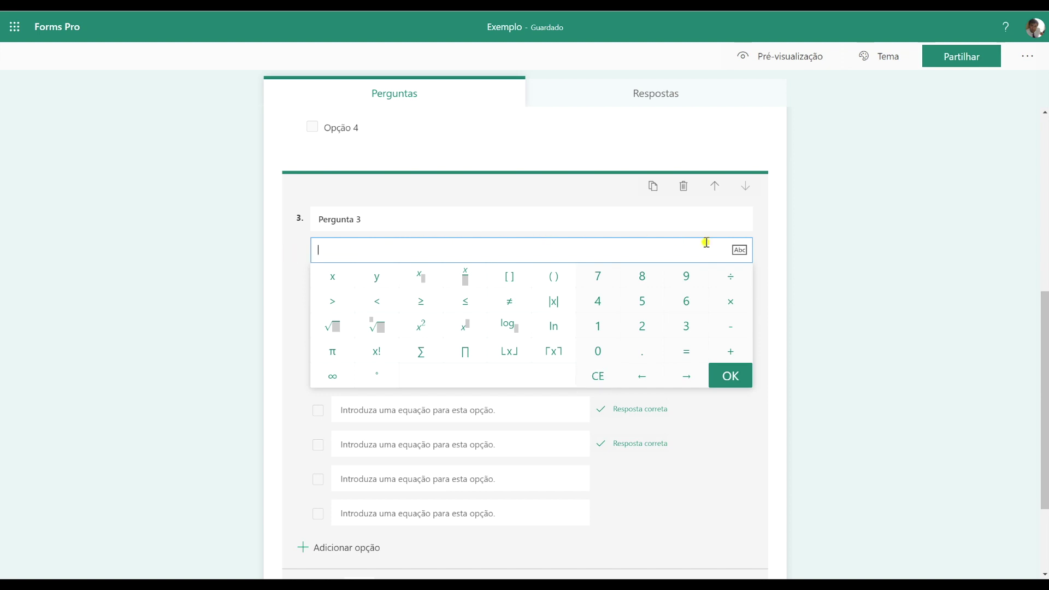
{"action": "left_click", "coordinate": [740, 251]}
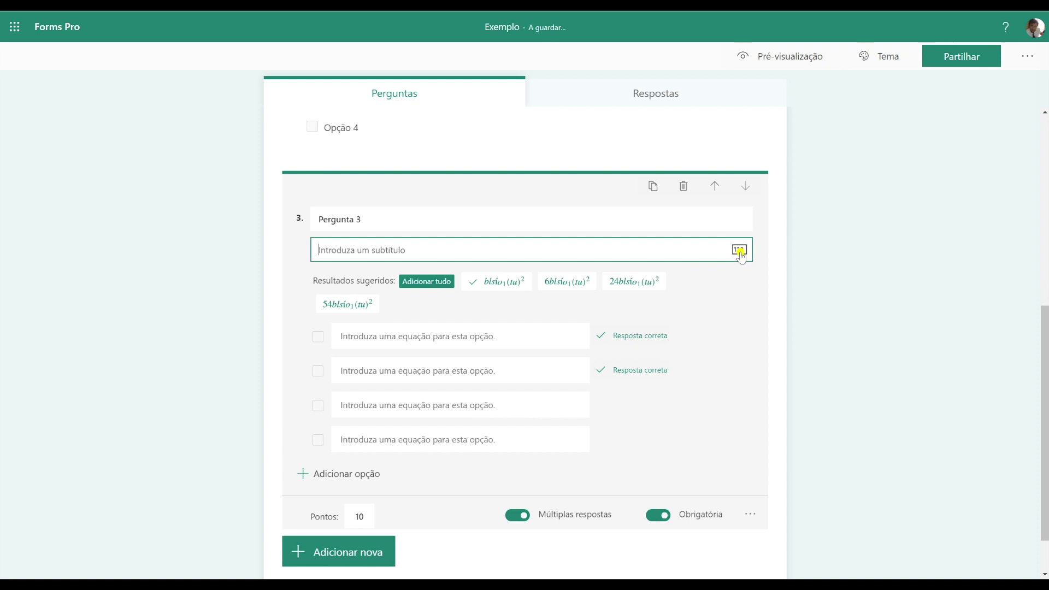
{"action": "left_click", "coordinate": [740, 251]}
{"action": "left_click", "coordinate": [740, 251]}
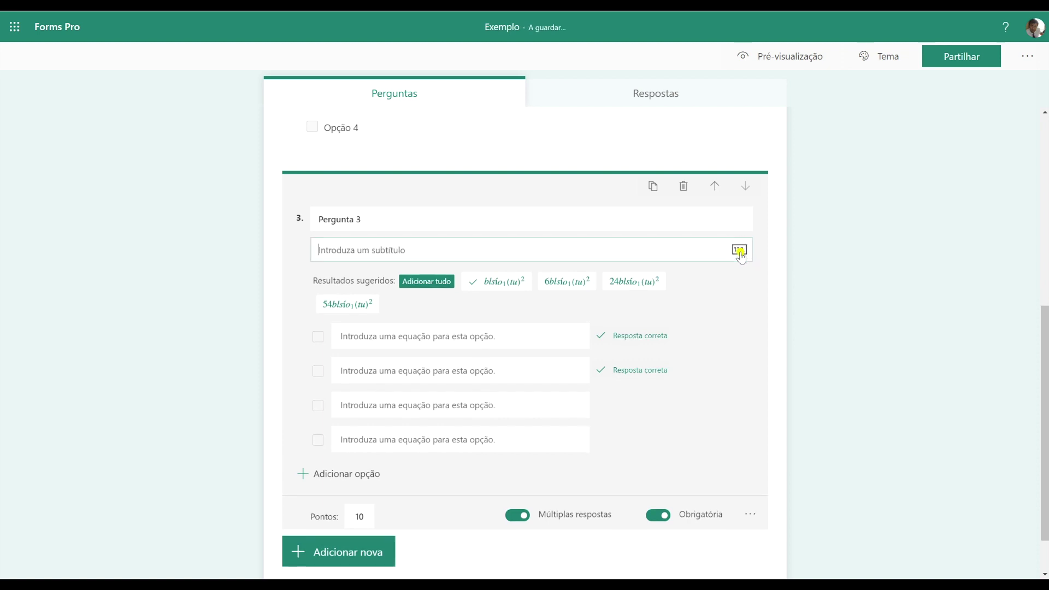
{"action": "left_click", "coordinate": [740, 252]}
{"action": "left_click", "coordinate": [740, 252]}
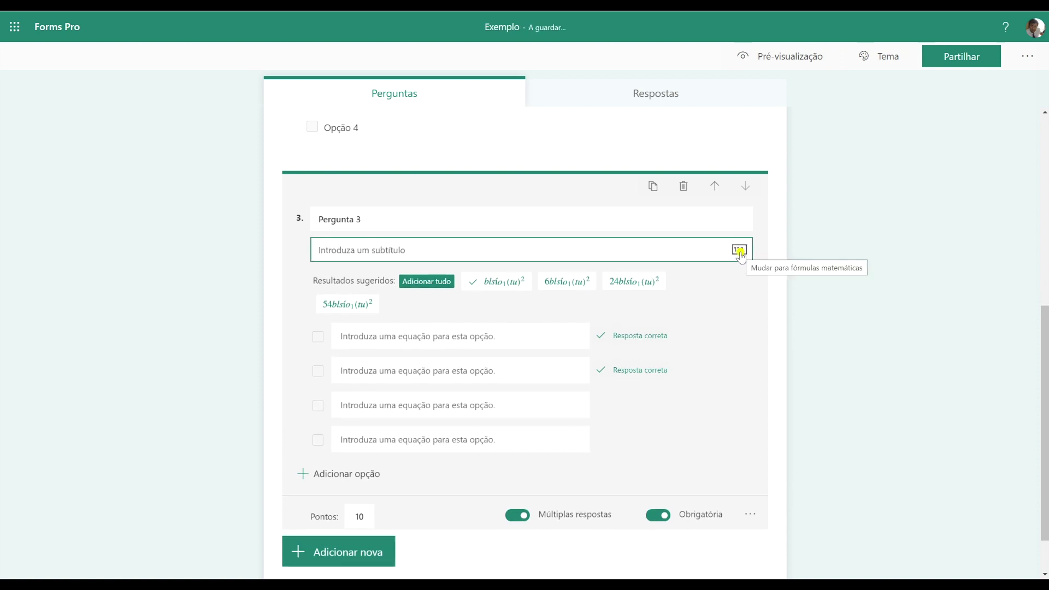
Step: Enter 1π as the first answer option and 2π as the second answer option of Pergunta 3
{"action": "left_click", "coordinate": [510, 335]}
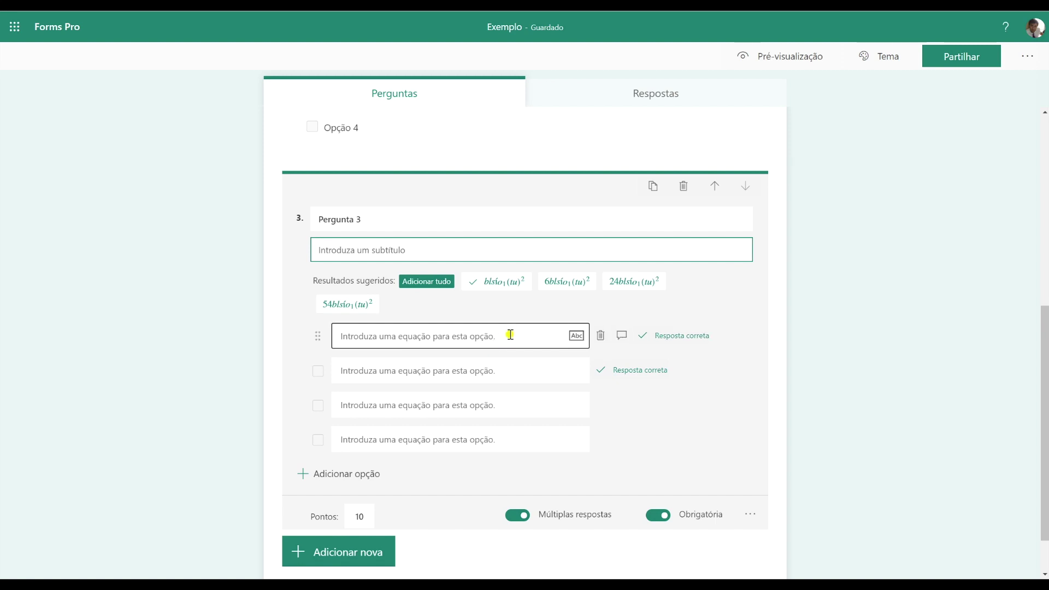
{"action": "type", "text": "1"}
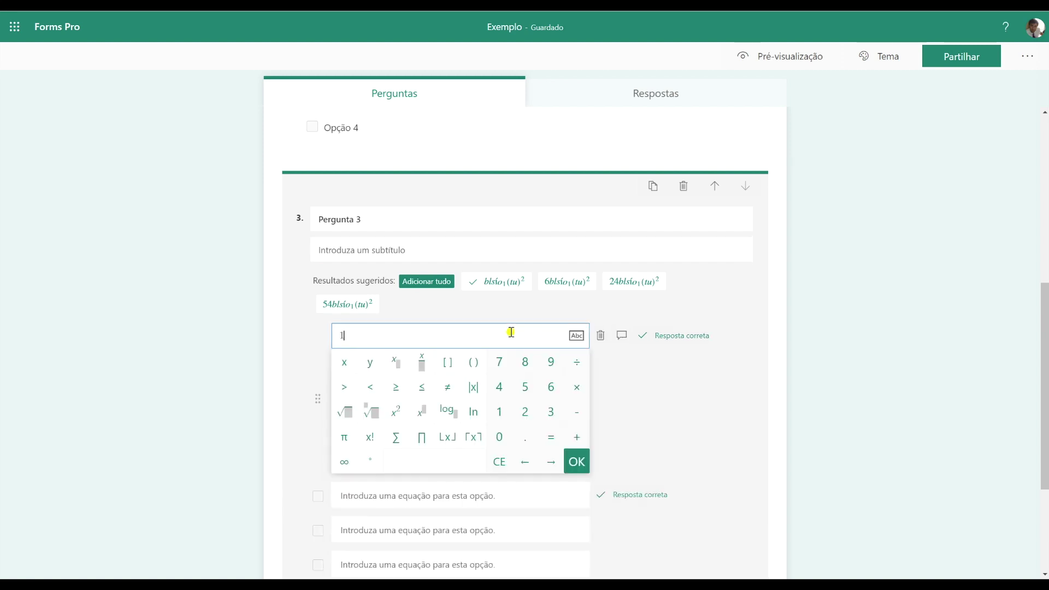
{"action": "left_click", "coordinate": [345, 437]}
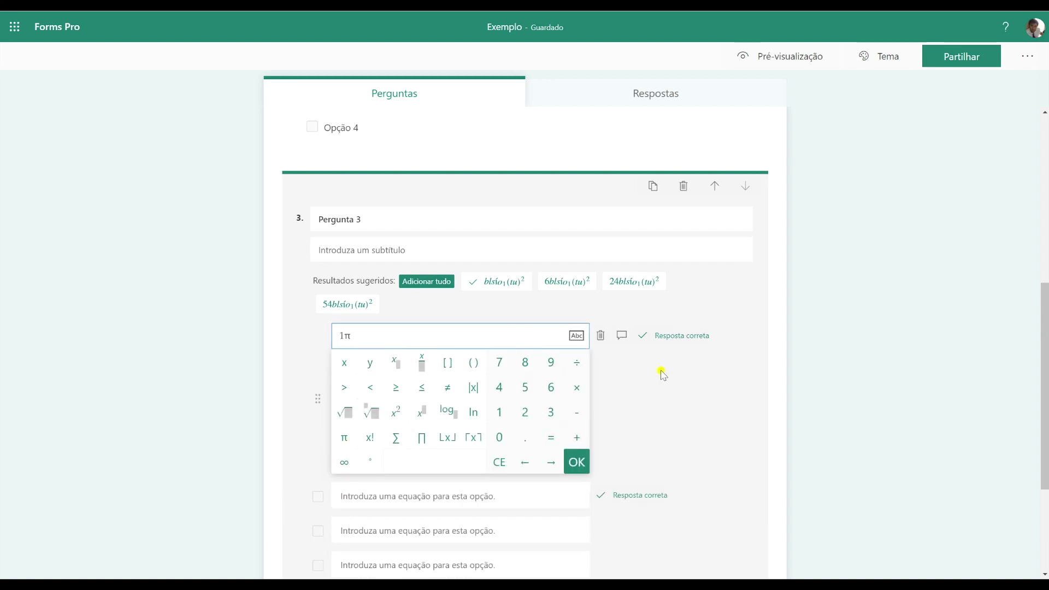
{"action": "left_click", "coordinate": [686, 377]}
{"action": "left_click", "coordinate": [409, 371]}
{"action": "type", "text": "2"}
{"action": "left_click", "coordinate": [344, 471]}
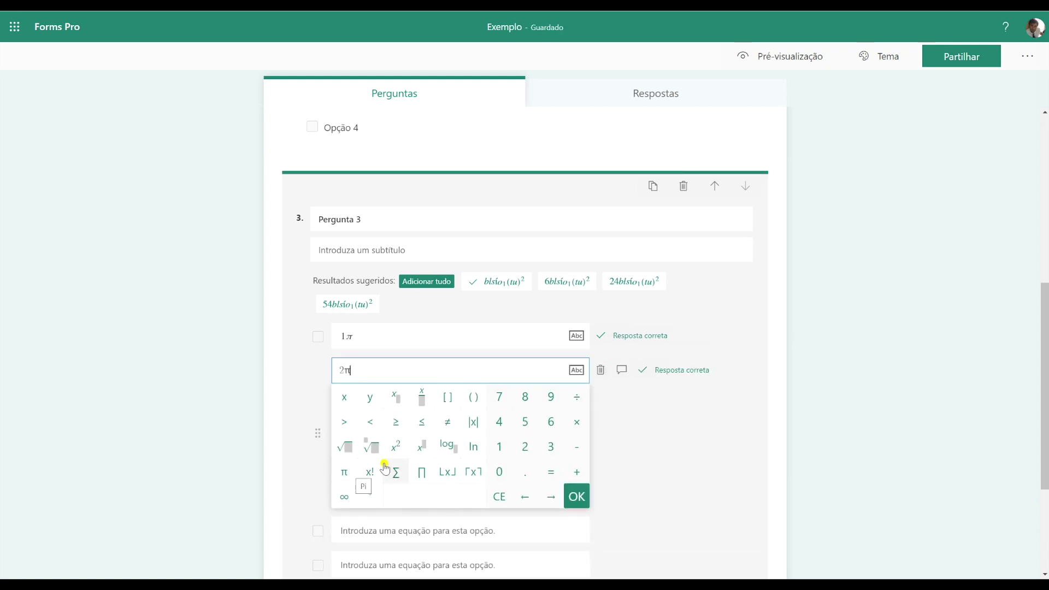
Step: Complete the π equation in the second answer option of Pergunta 3 so that it reads 2π
{"action": "left_click", "coordinate": [344, 471]}
{"action": "left_click", "coordinate": [524, 496]}
{"action": "key", "text": "BackSpace"}
{"action": "left_click", "coordinate": [698, 426]}
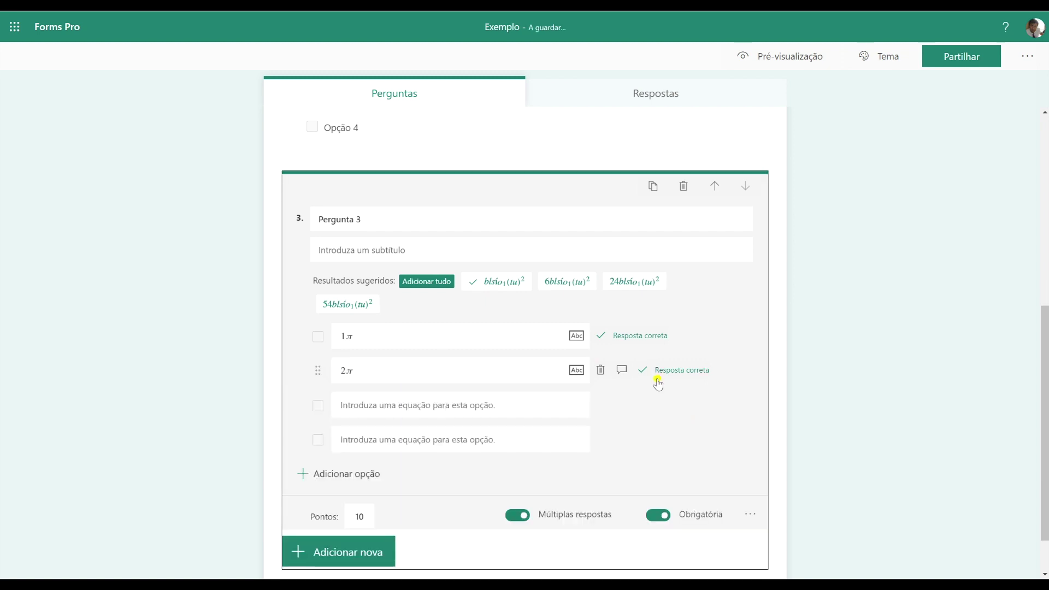
Step: Turn off multiple answers (Múltiplas respostas) for Pergunta 3 and delete its two empty answer options
{"action": "left_click", "coordinate": [508, 517]}
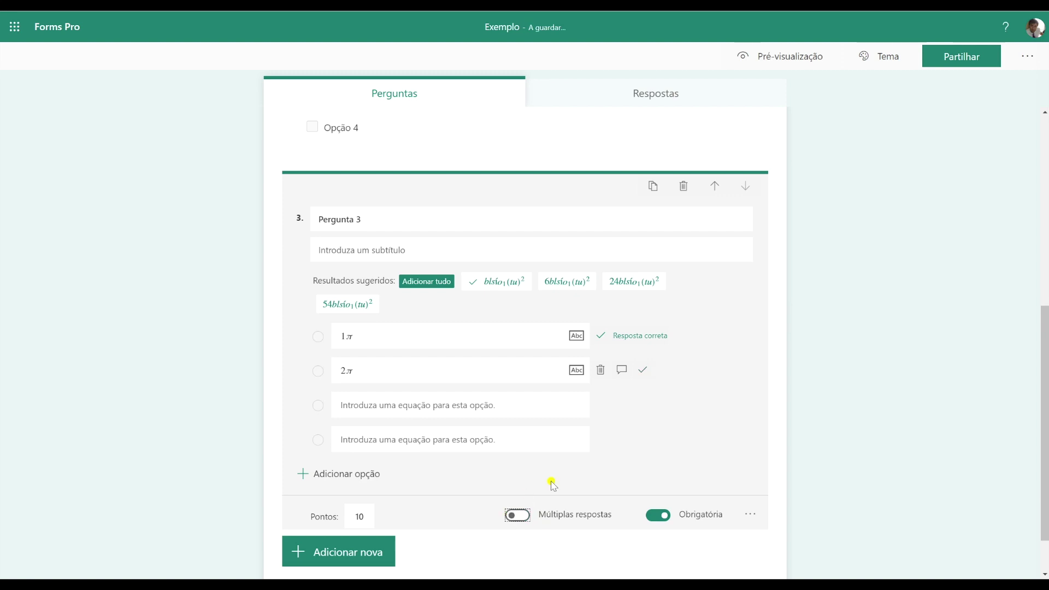
{"action": "left_click", "coordinate": [600, 440]}
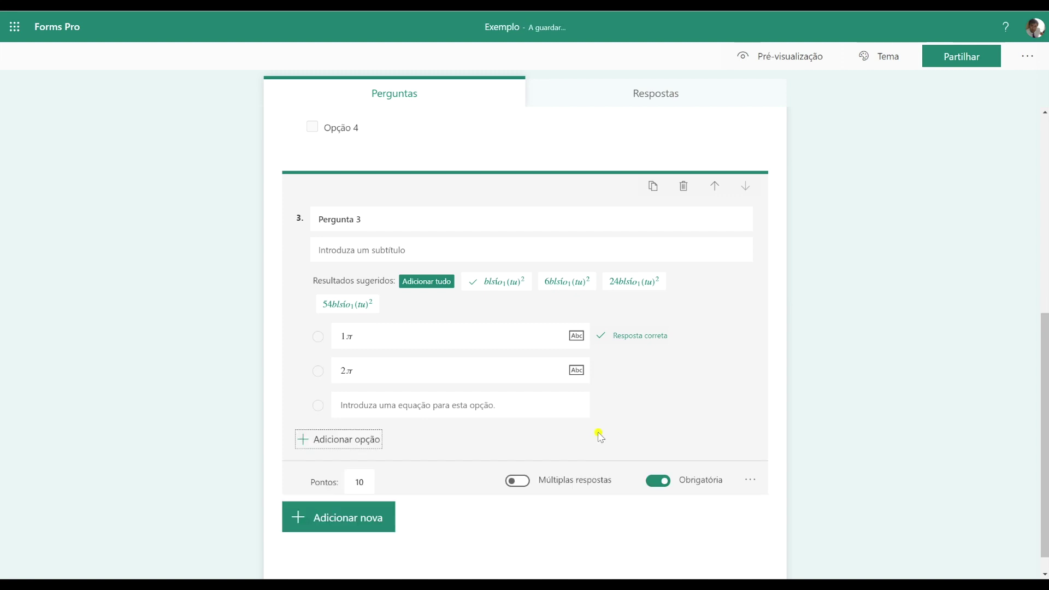
{"action": "left_click", "coordinate": [599, 405]}
{"action": "mouse_move", "coordinate": [613, 377]}
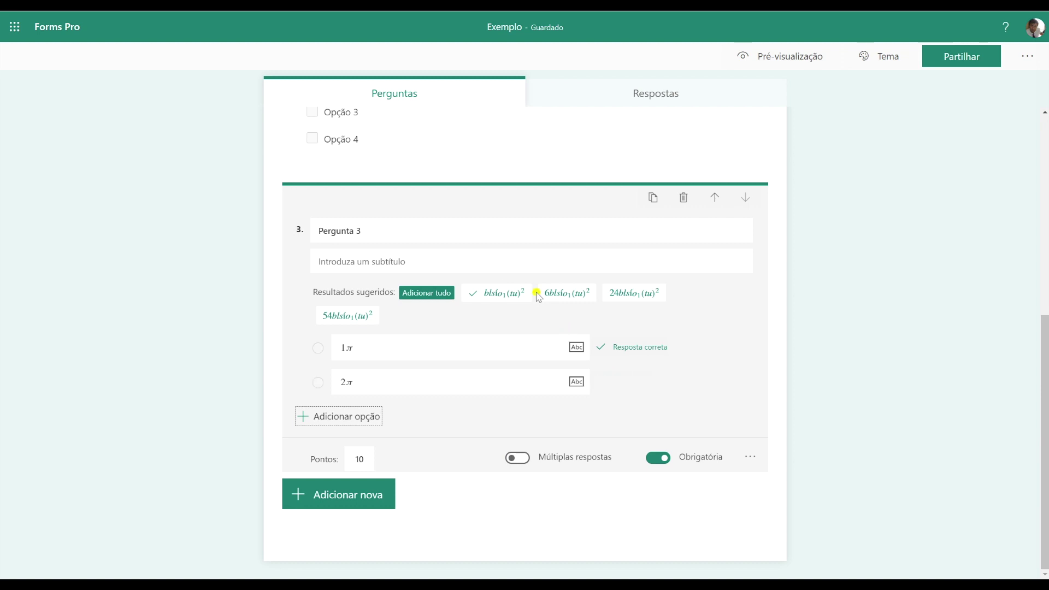
Step: Preview the quiz in computer view, check Pergunta 1 through Pergunta 3, and return to editing
{"action": "left_click", "coordinate": [796, 61]}
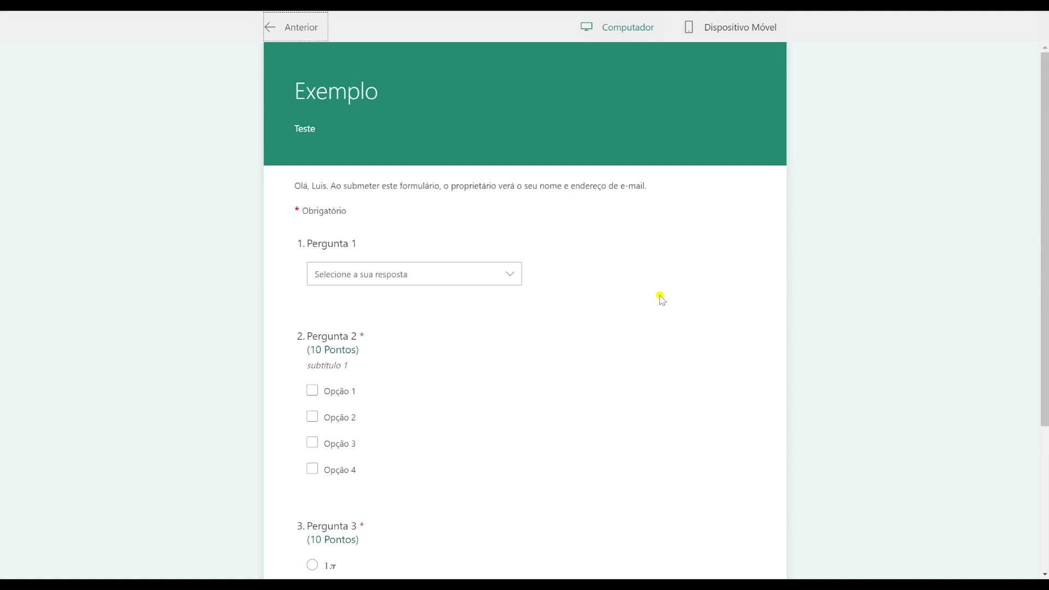
{"action": "scroll", "coordinate": [771, 320], "scroll_direction": "down", "scroll_amount": 3}
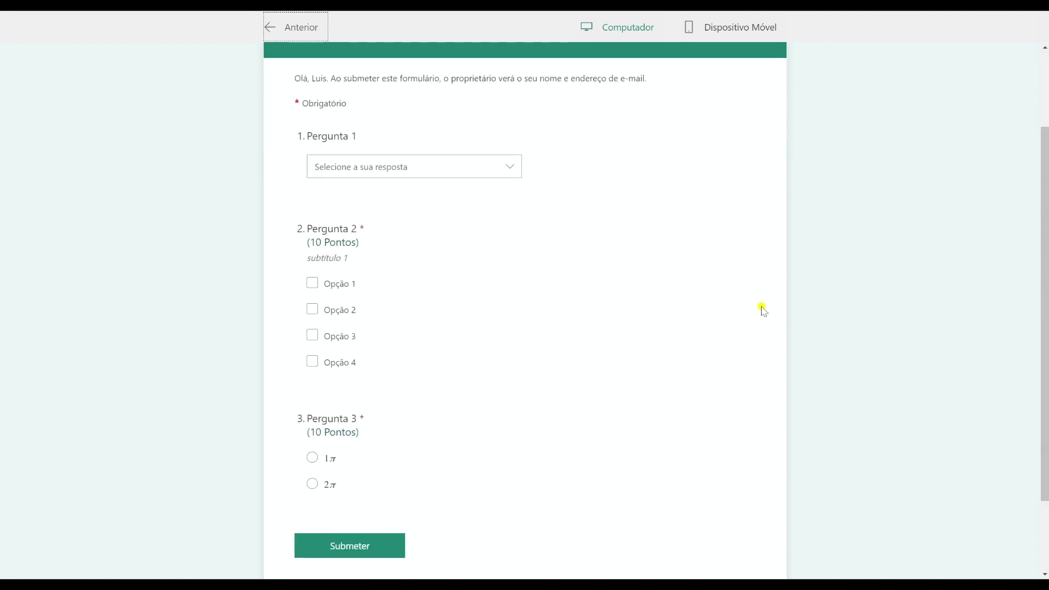
{"action": "mouse_move", "coordinate": [377, 402]}
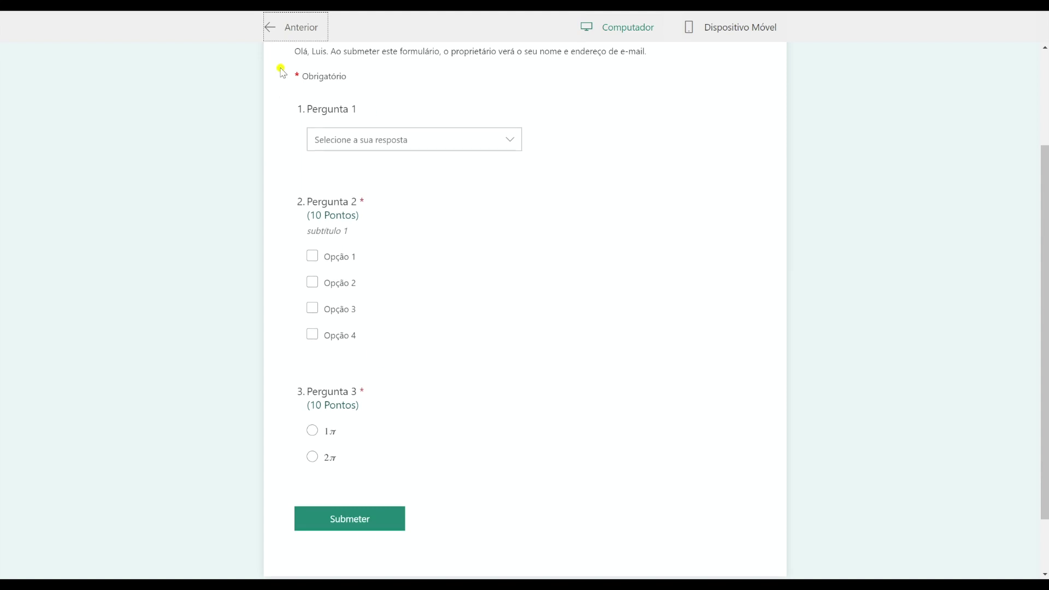
{"action": "left_click", "coordinate": [287, 33]}
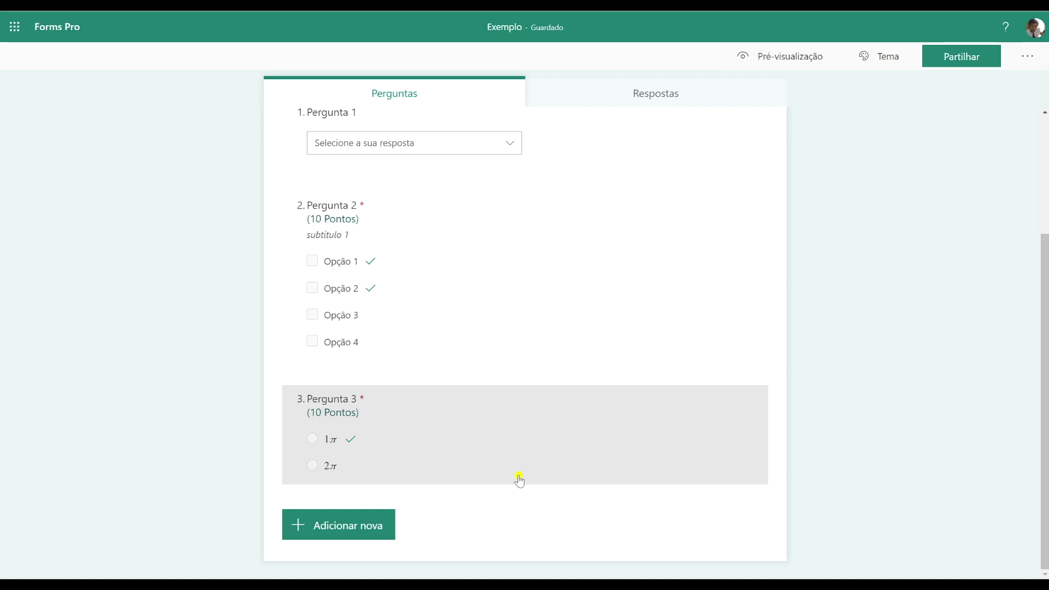
Step: Add a text question after Pergunta 3 and turn off its subtitle (Subtítulo) and mathematical formulas (Fórmulas Matemáticas)
{"action": "left_click", "coordinate": [362, 524]}
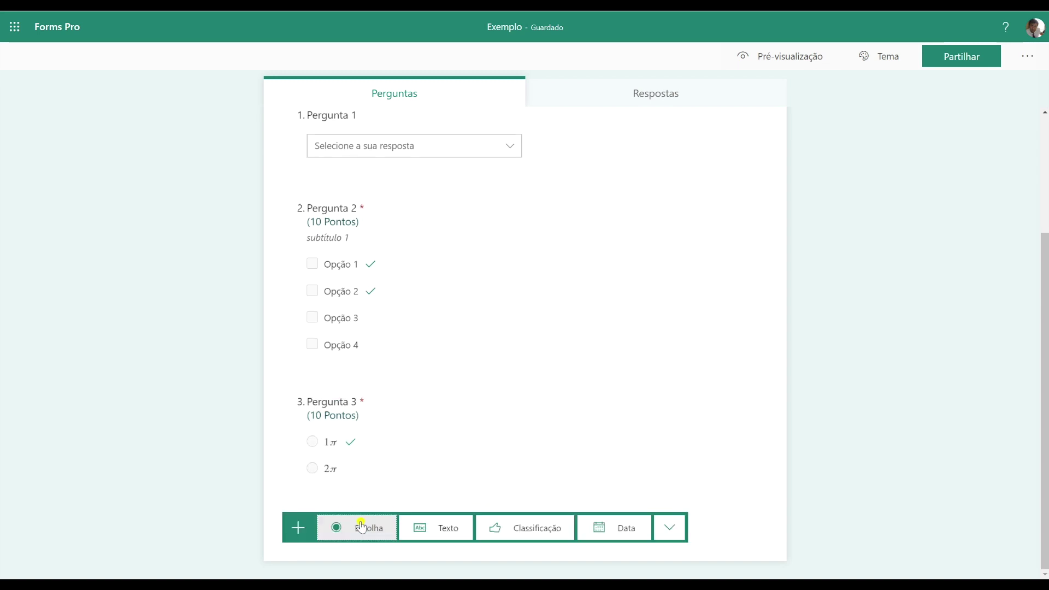
{"action": "left_click", "coordinate": [452, 530]}
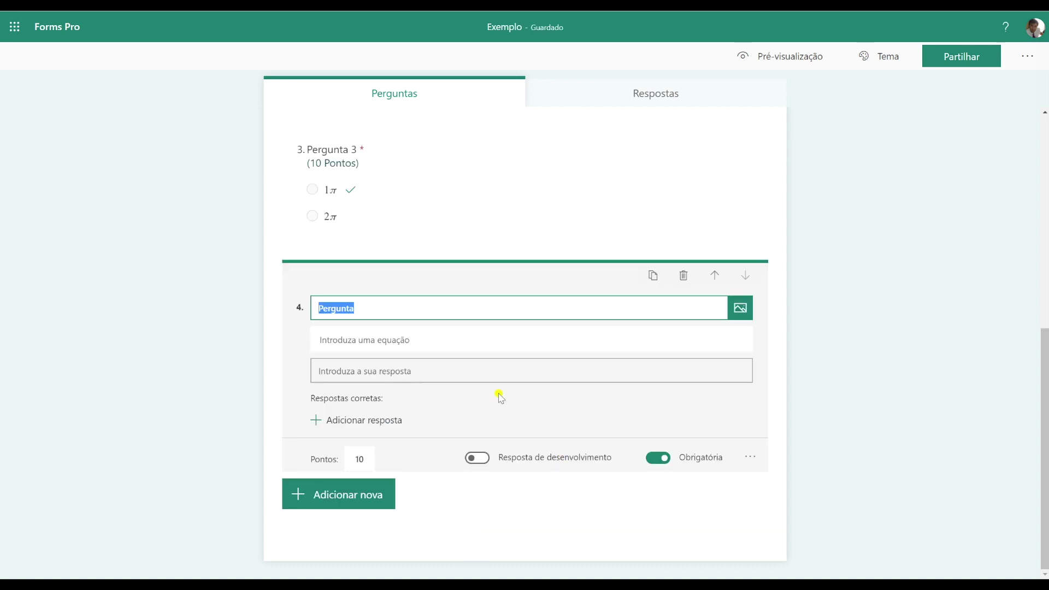
{"action": "left_click", "coordinate": [751, 459]}
{"action": "left_click", "coordinate": [754, 462]}
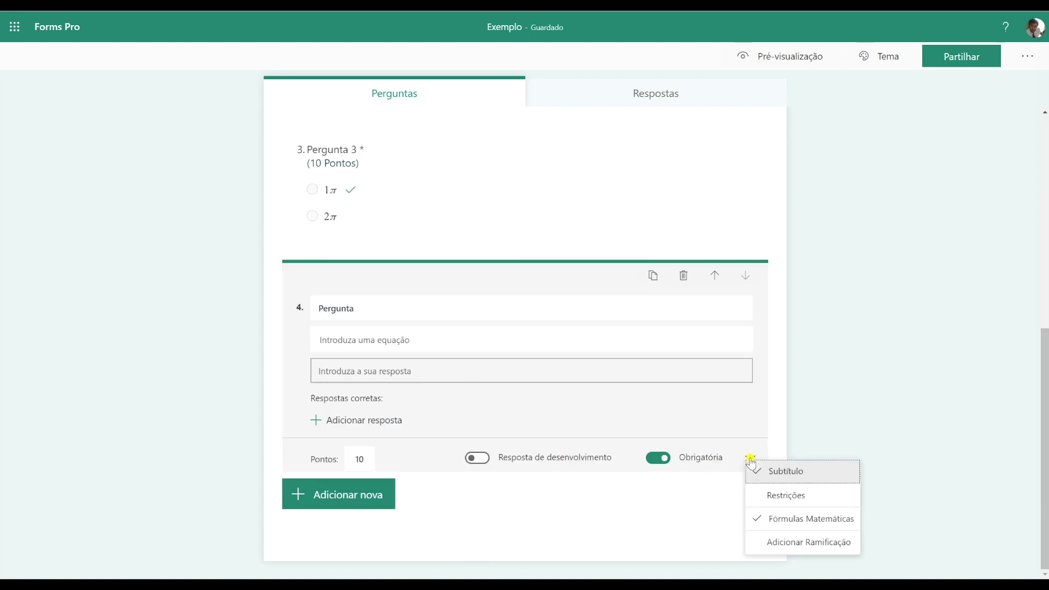
{"action": "left_click", "coordinate": [751, 461]}
{"action": "left_click", "coordinate": [752, 461]}
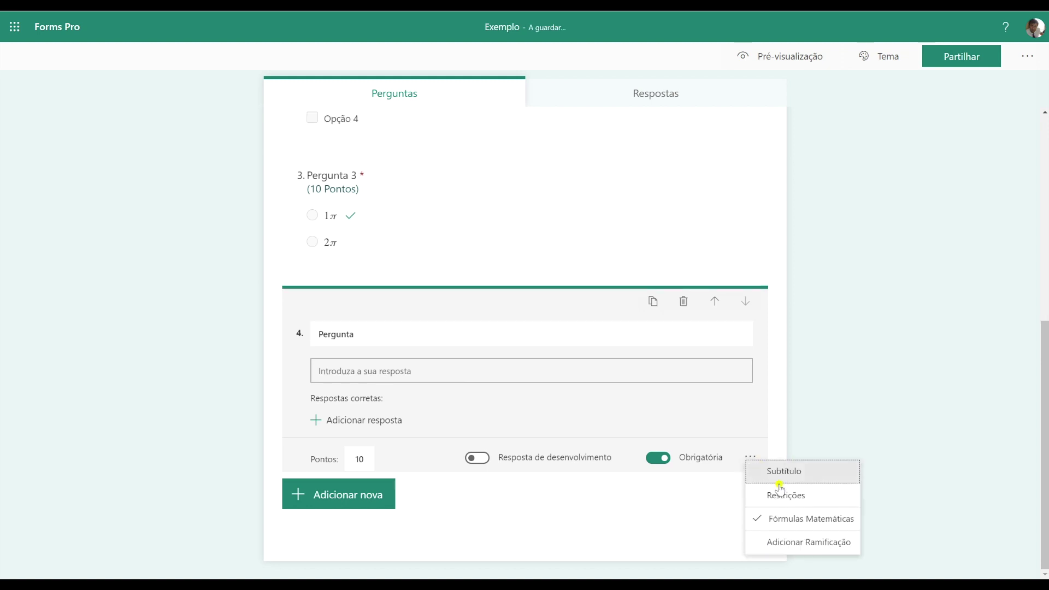
{"action": "left_click", "coordinate": [796, 517]}
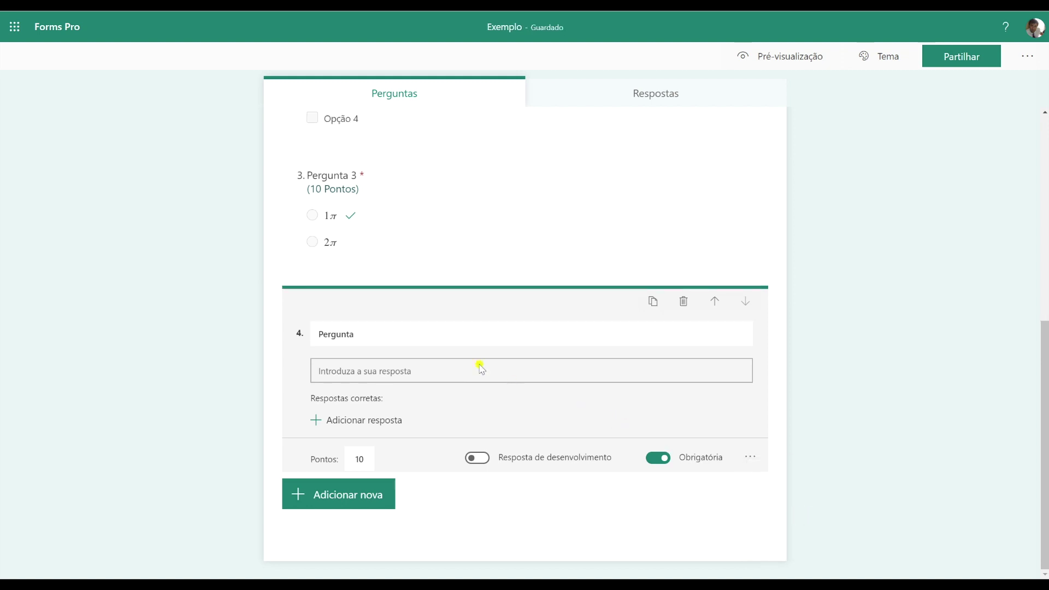
Step: Title the new text question Pergunta 4
{"action": "left_click", "coordinate": [372, 335]}
{"action": "left_click", "coordinate": [371, 337]}
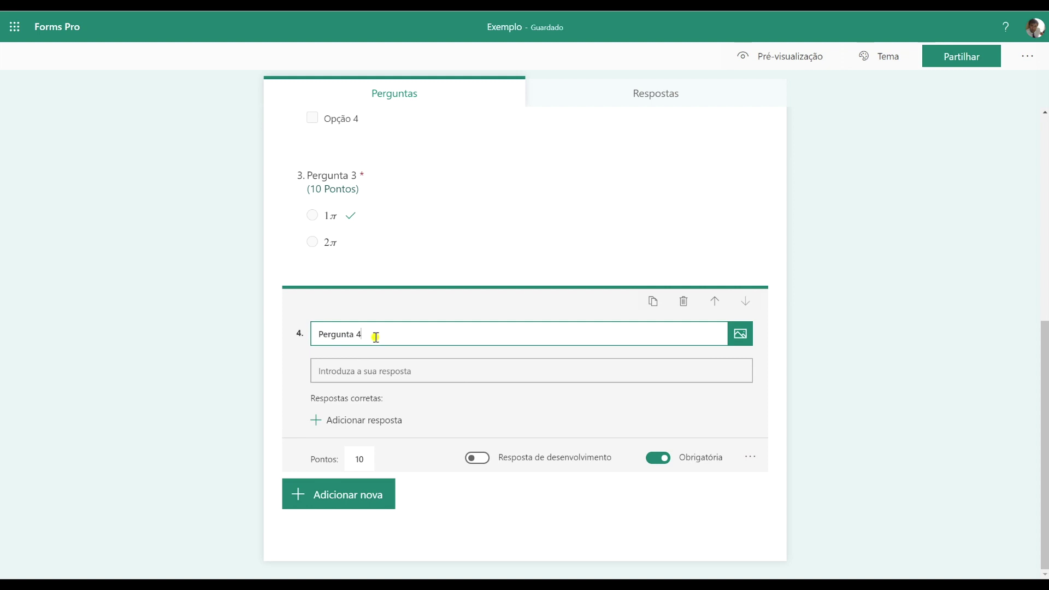
{"action": "left_click", "coordinate": [392, 366]}
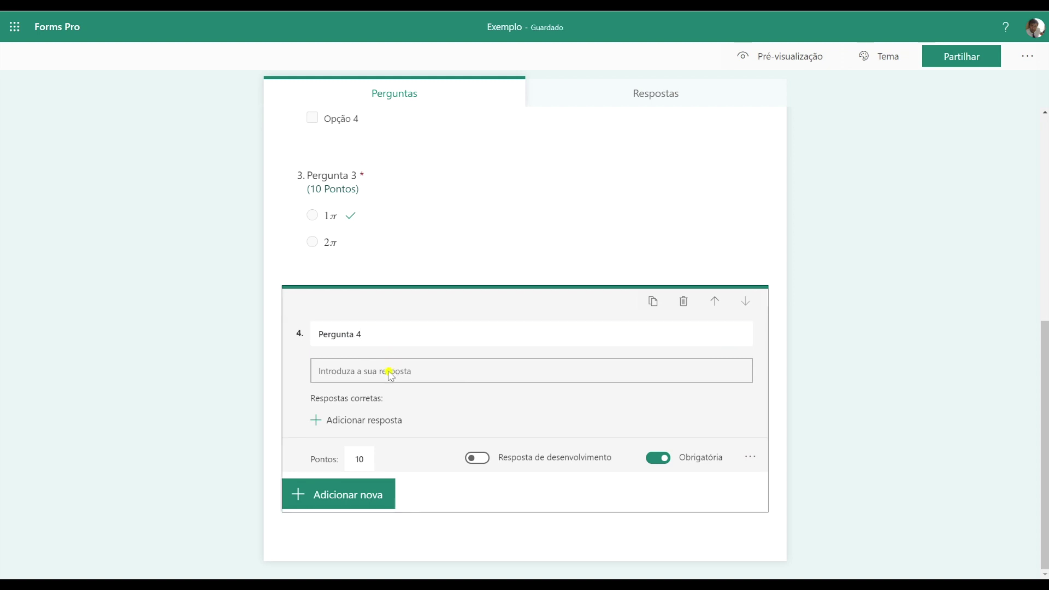
Step: Add 20,5, 20.5, 20.50 and 20,50 as the correct answers of Pergunta 4
{"action": "left_click", "coordinate": [353, 424]}
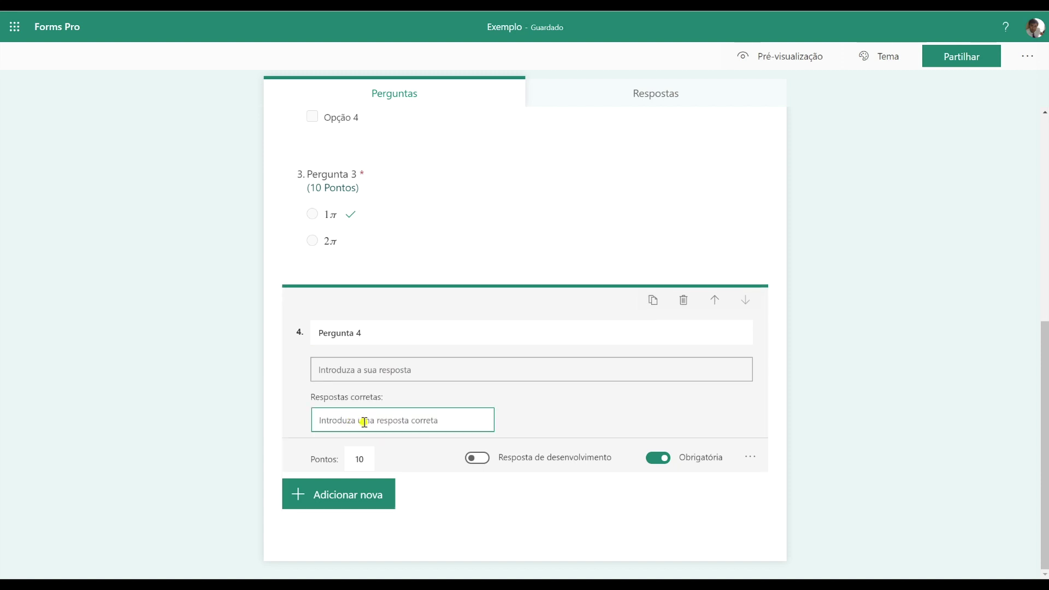
{"action": "type", "text": "20,5"}
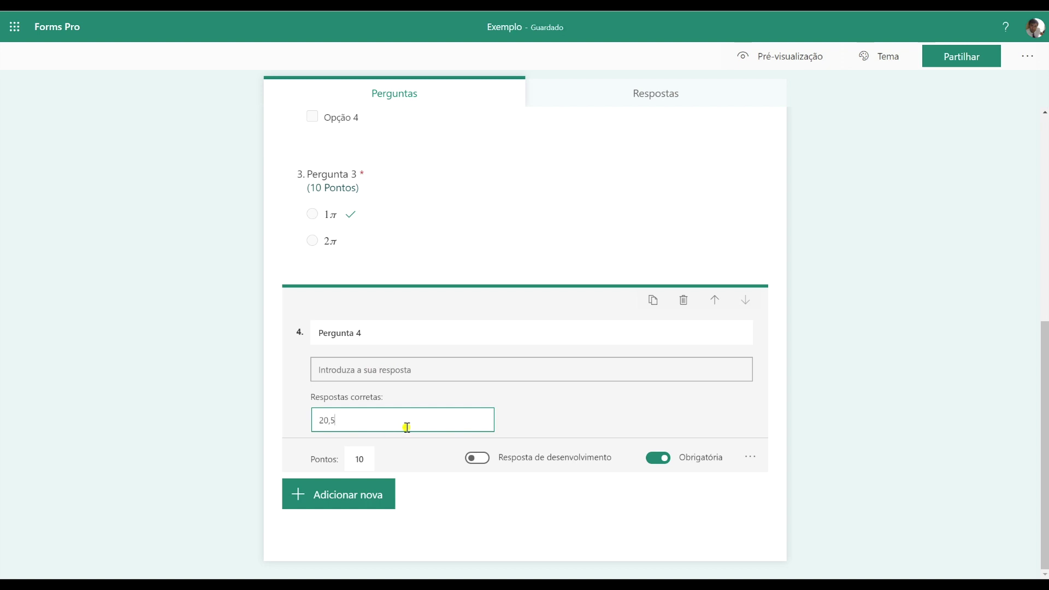
{"action": "left_click", "coordinate": [524, 423]}
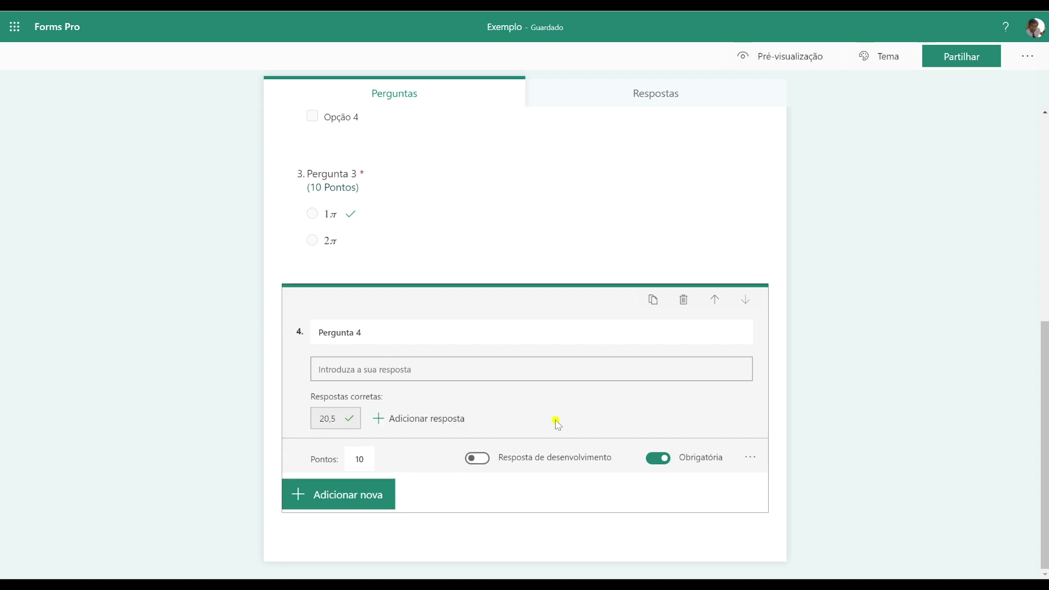
{"action": "left_click", "coordinate": [419, 420]}
{"action": "type", "text": "20.5"}
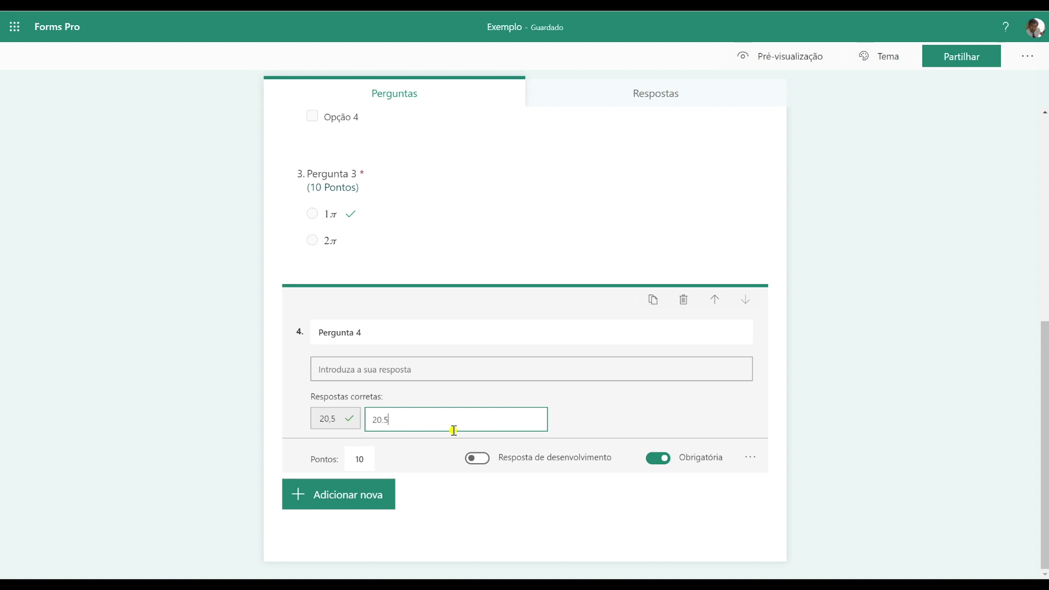
{"action": "key", "text": "Return"}
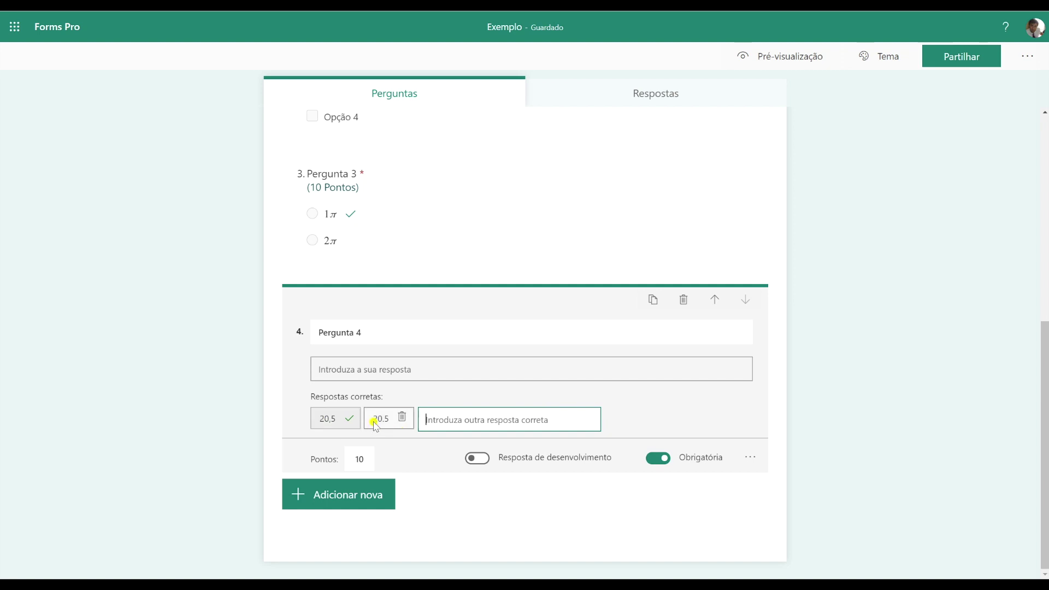
{"action": "type", "text": "20.50"}
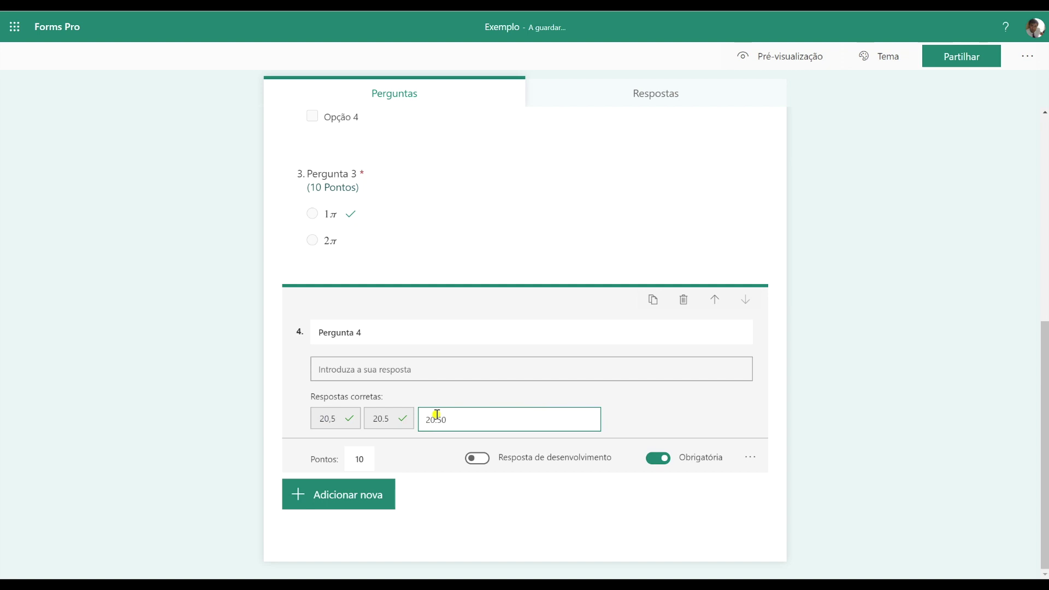
{"action": "left_click", "coordinate": [649, 420]}
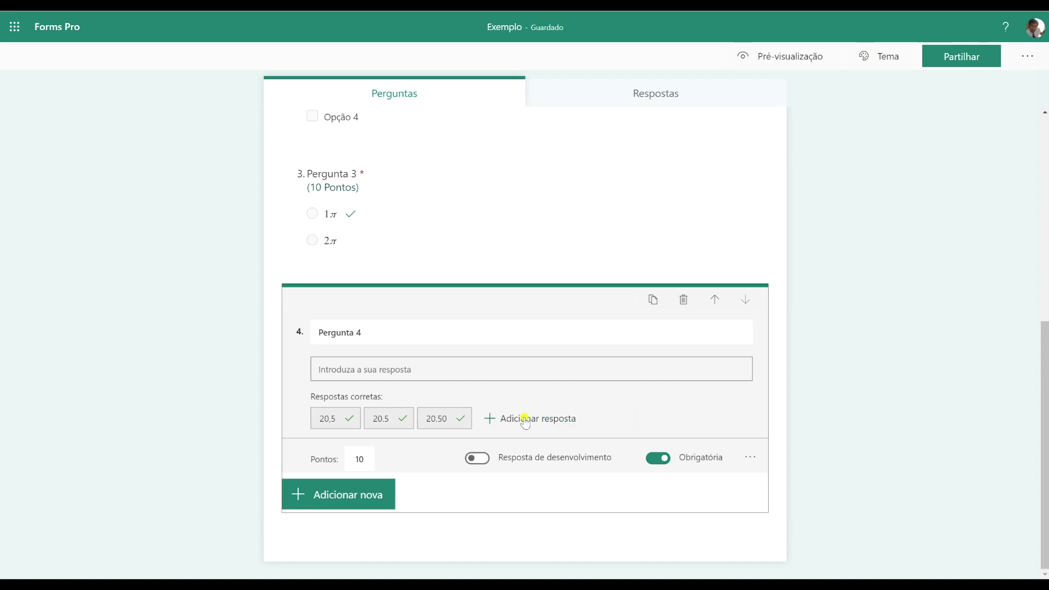
{"action": "left_click", "coordinate": [487, 417]}
{"action": "type", "text": "20,50"}
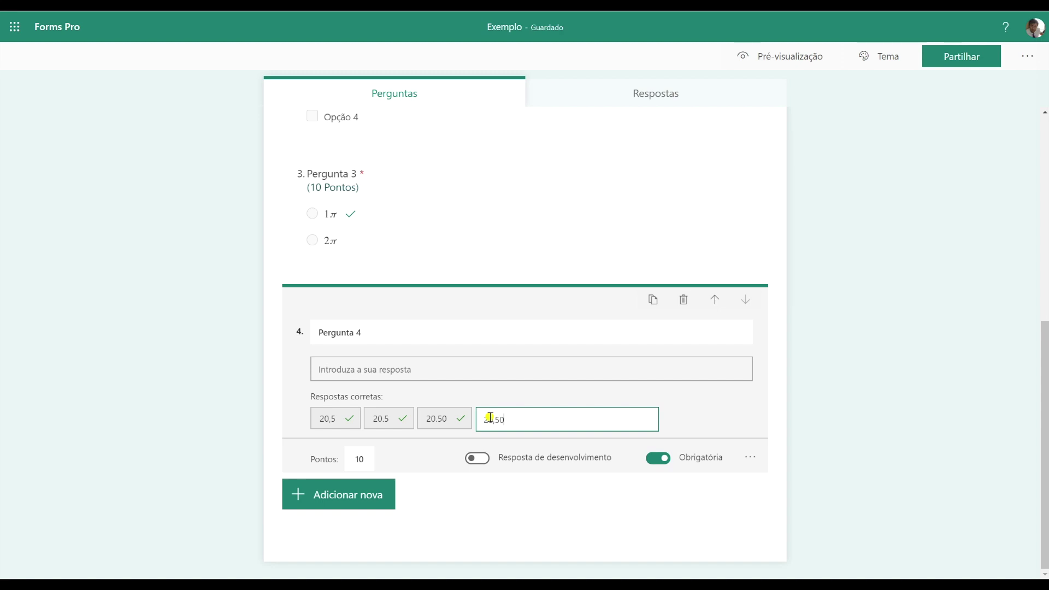
{"action": "key", "text": "Return"}
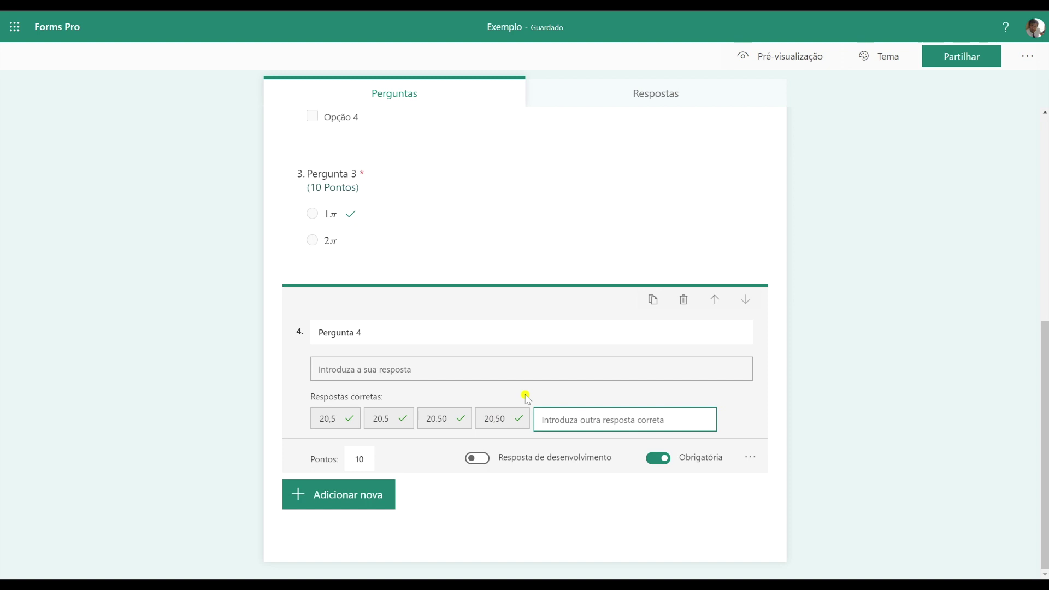
Step: Set the points of Pergunta 4 to 15 and enable its long answer (Resposta de desenvolvimento)
{"action": "left_click", "coordinate": [365, 459]}
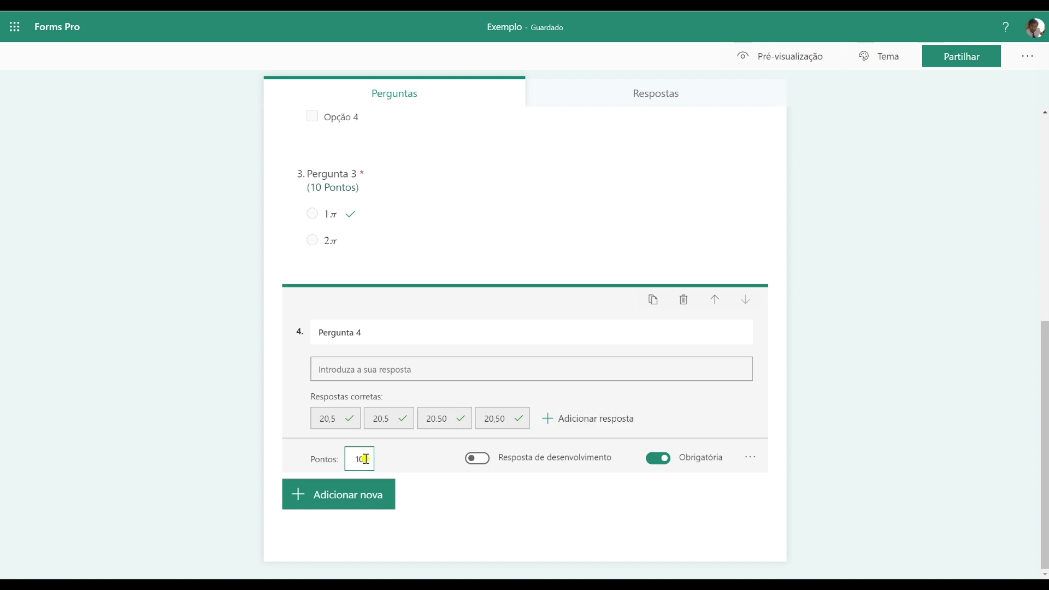
{"action": "left_click_drag", "start_coordinate": [365, 459], "coordinate": [347, 461]}
{"action": "type", "text": "15"}
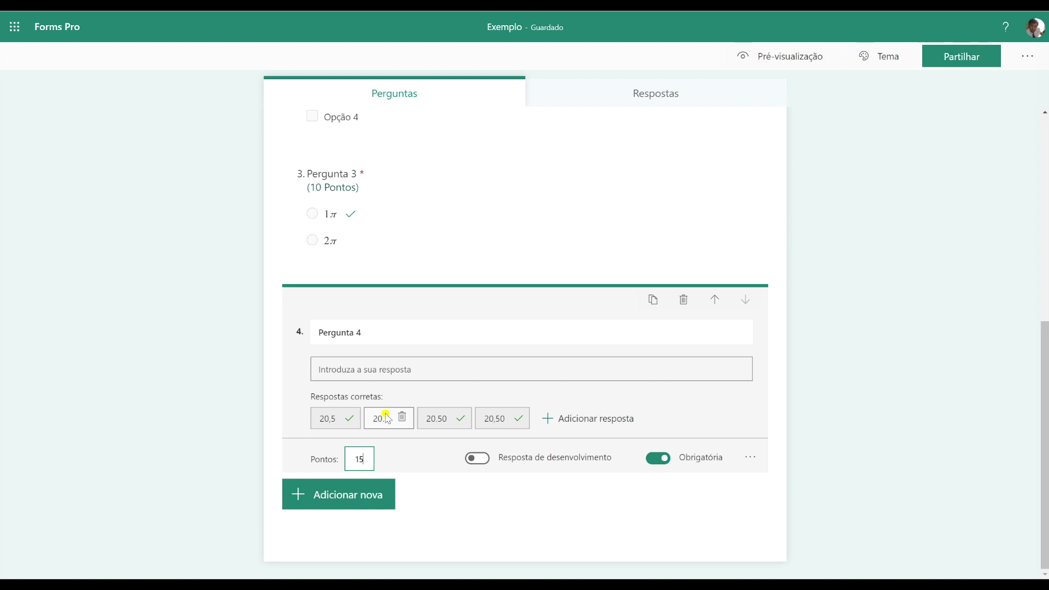
{"action": "mouse_move", "coordinate": [335, 420]}
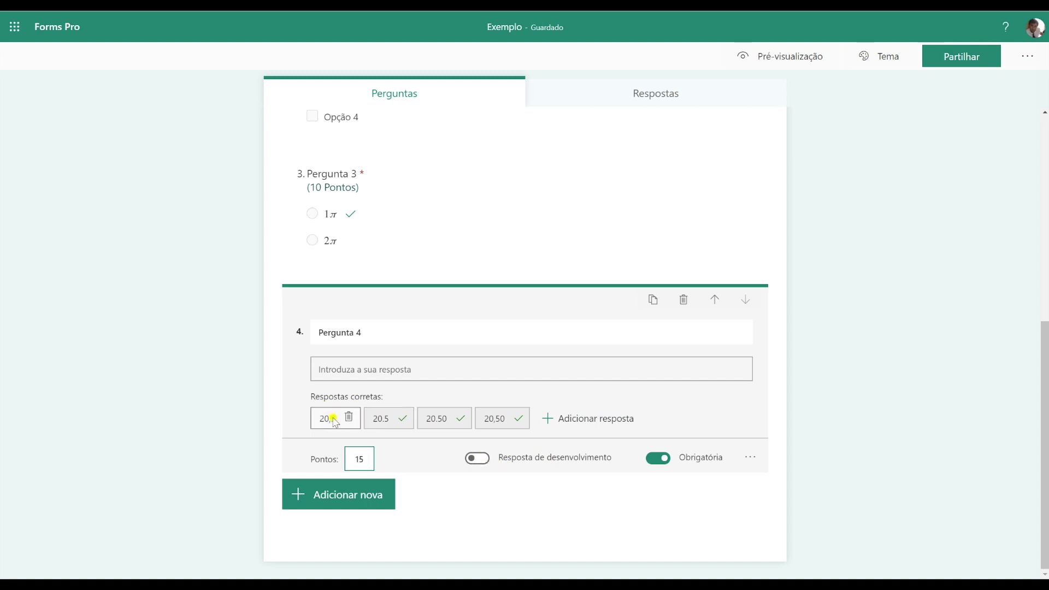
{"action": "left_click", "coordinate": [483, 461]}
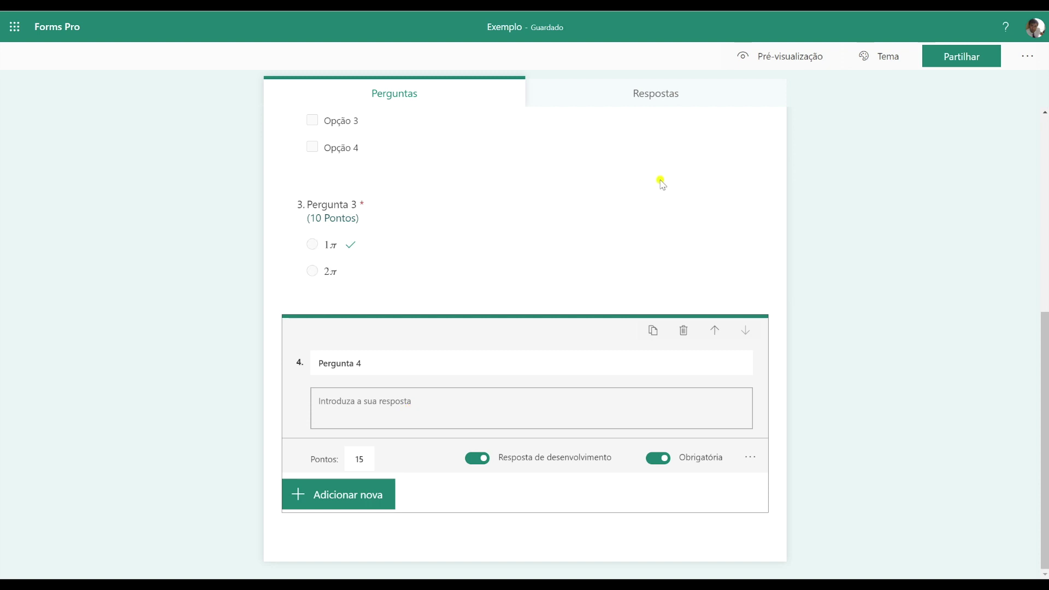
Step: Preview the quiz down to the answer field of Pergunta 4
{"action": "left_click", "coordinate": [791, 62]}
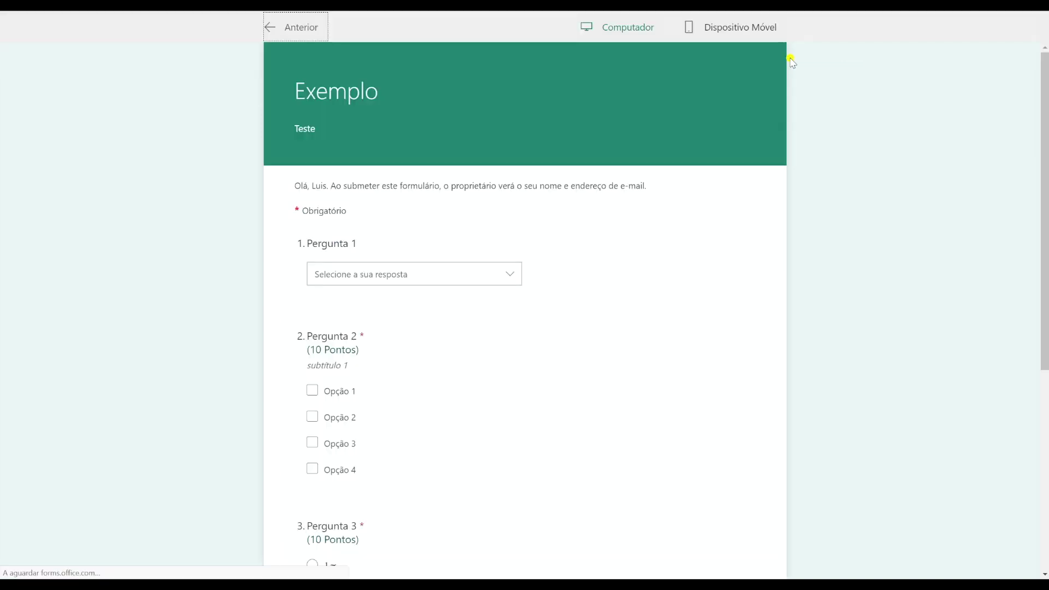
{"action": "scroll", "coordinate": [562, 238], "scroll_direction": "down", "scroll_amount": 1}
{"action": "scroll", "coordinate": [548, 253], "scroll_direction": "down", "scroll_amount": 5}
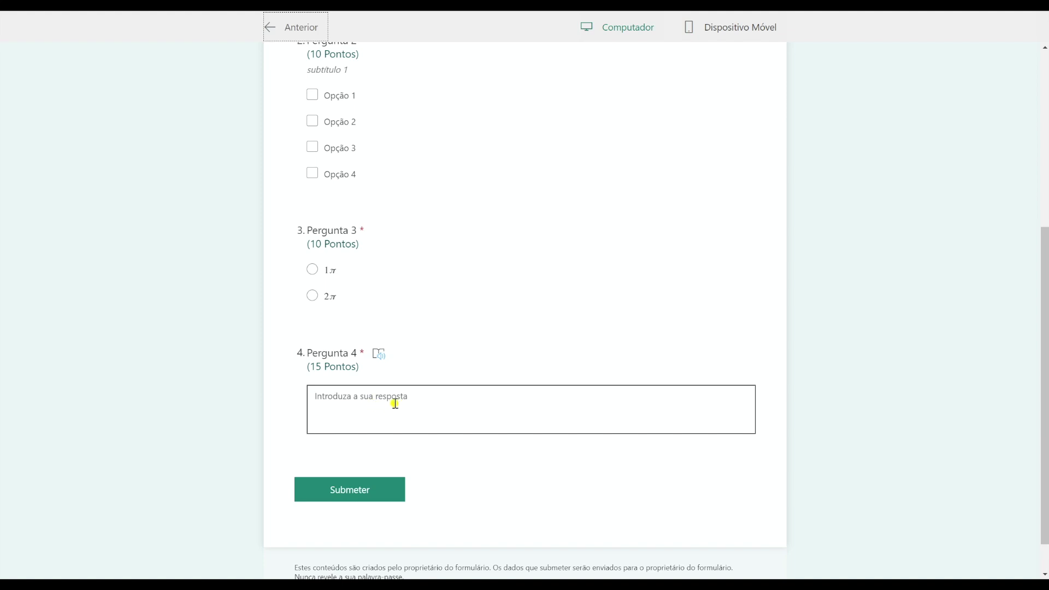
{"action": "left_click", "coordinate": [394, 404]}
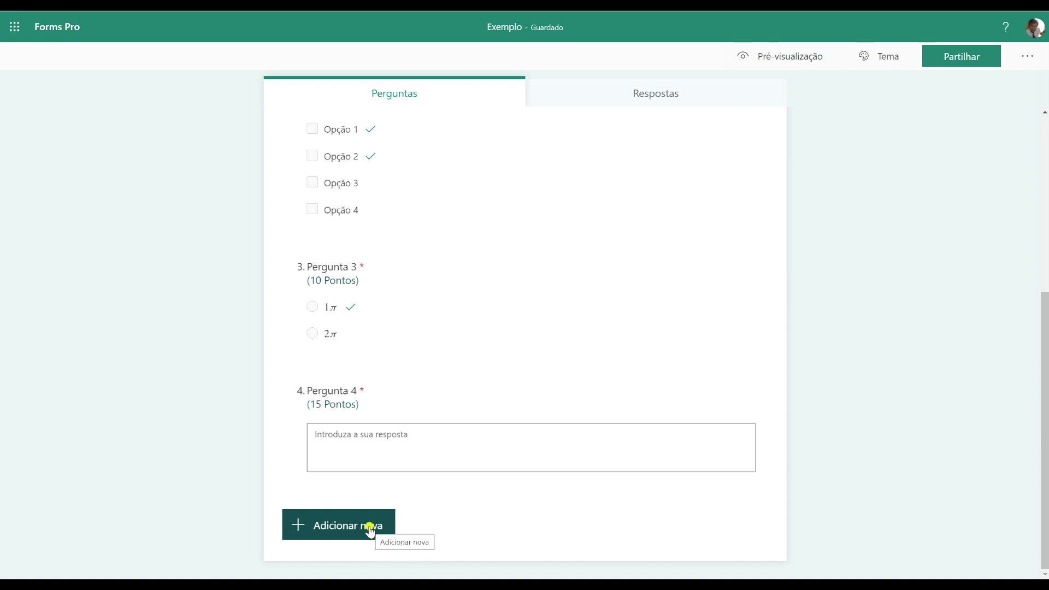
Step: Add an ordering question (Ordem Correta) titled Pergunta 5 and give it a fourth option, Opção 4
{"action": "left_click", "coordinate": [370, 535]}
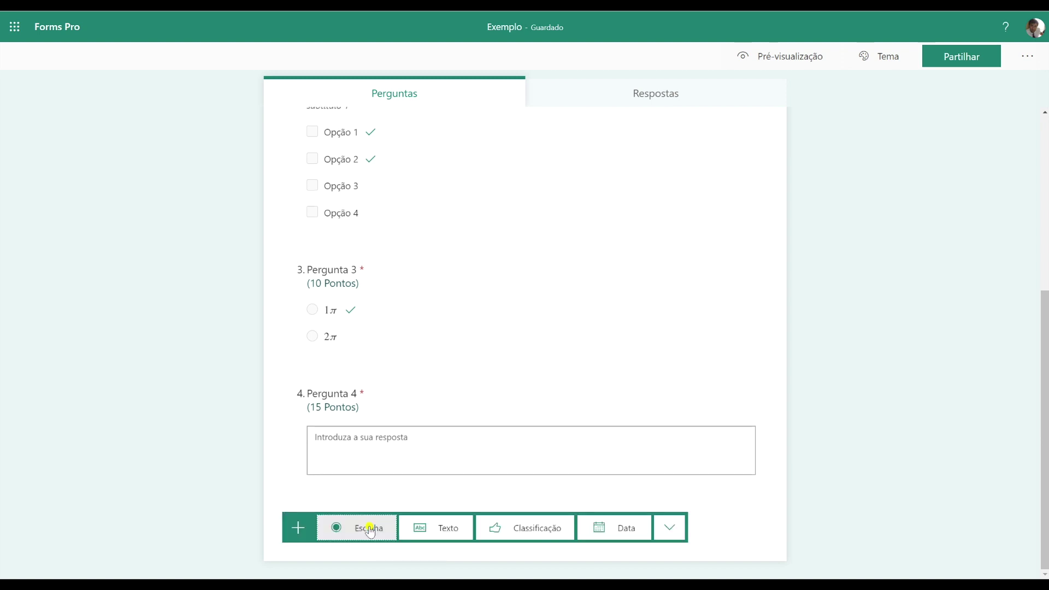
{"action": "left_click", "coordinate": [670, 529]}
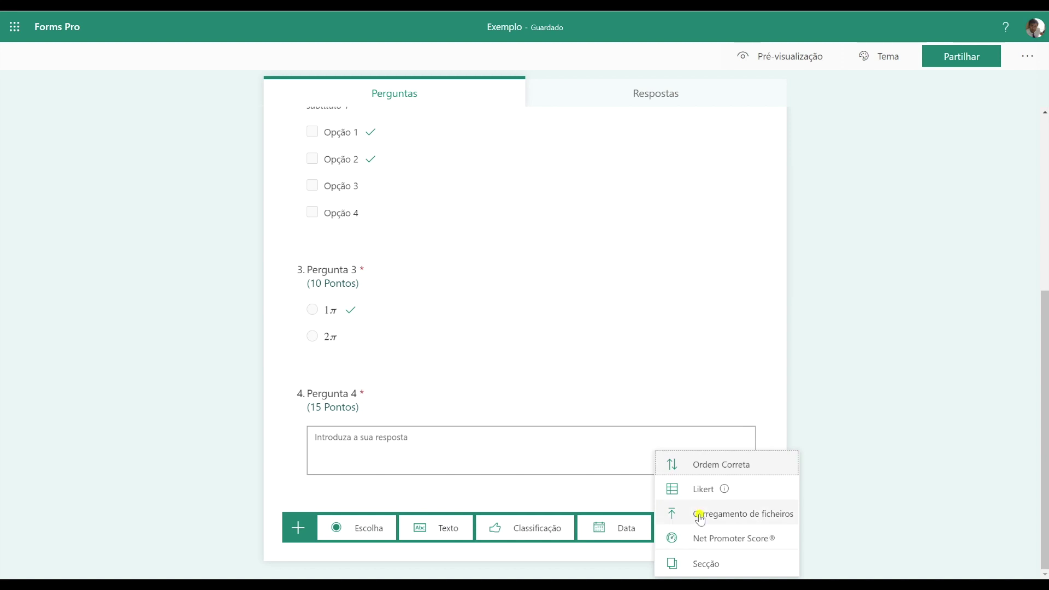
{"action": "left_click", "coordinate": [719, 465]}
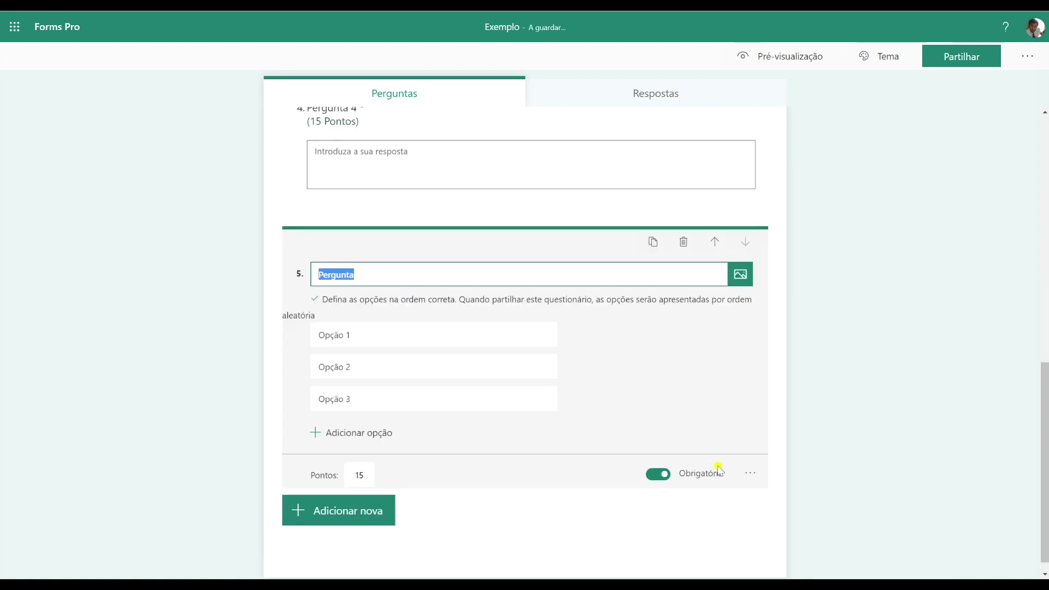
{"action": "left_click", "coordinate": [377, 274]}
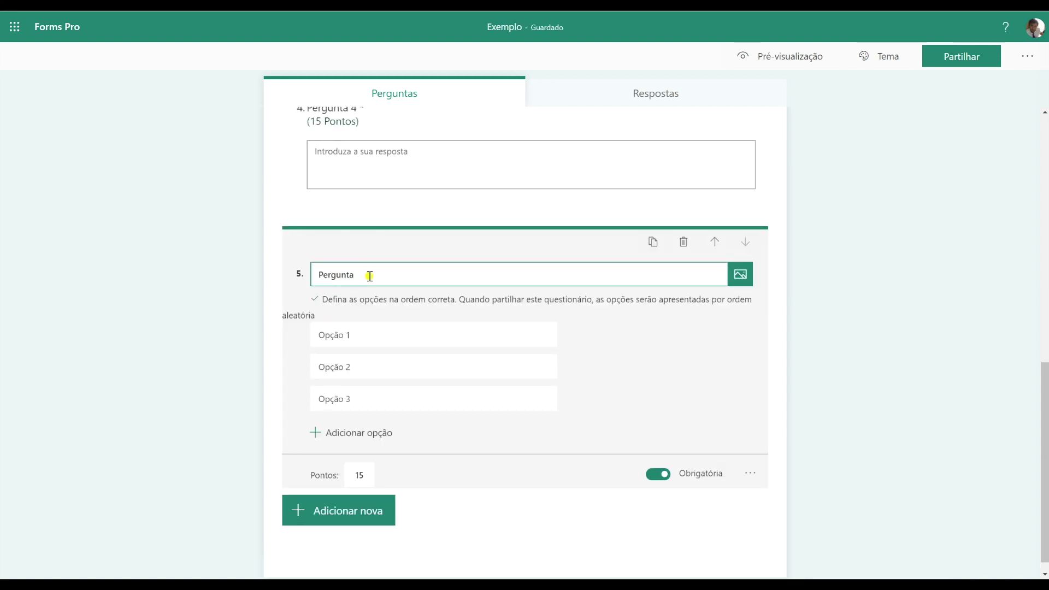
{"action": "type", "text": "5"}
{"action": "left_click", "coordinate": [368, 436]}
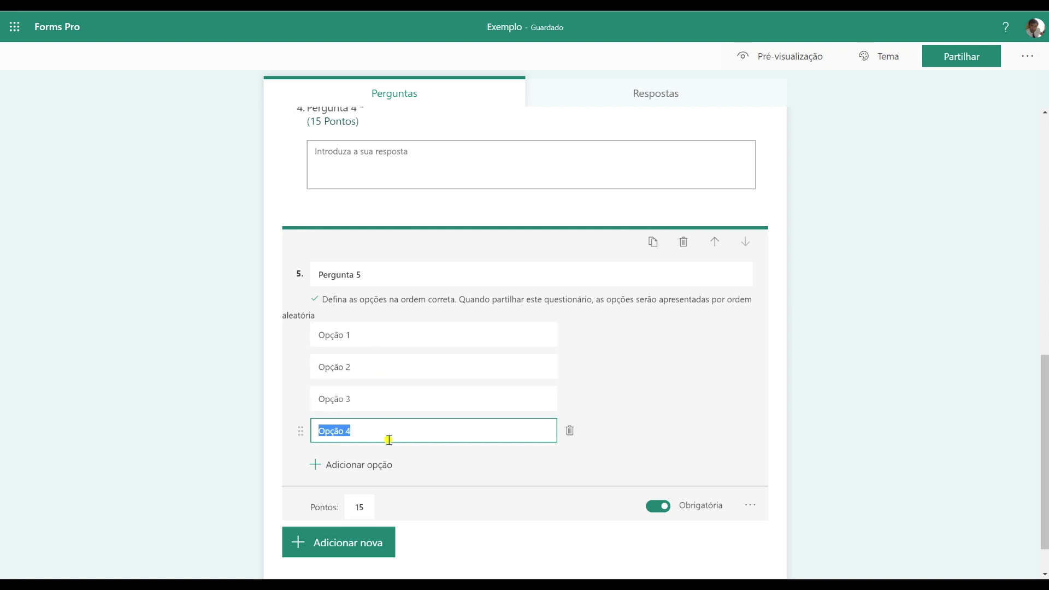
Step: Examine the random-order note and the additional settings available for Pergunta 5
{"action": "left_click_drag", "start_coordinate": [457, 299], "coordinate": [730, 314]}
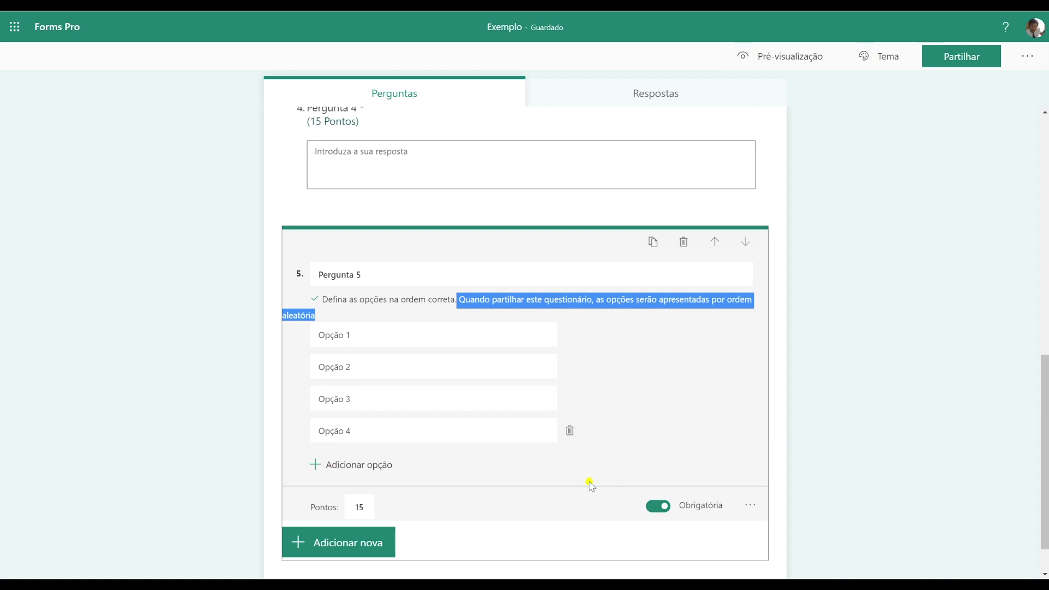
{"action": "left_click", "coordinate": [754, 507]}
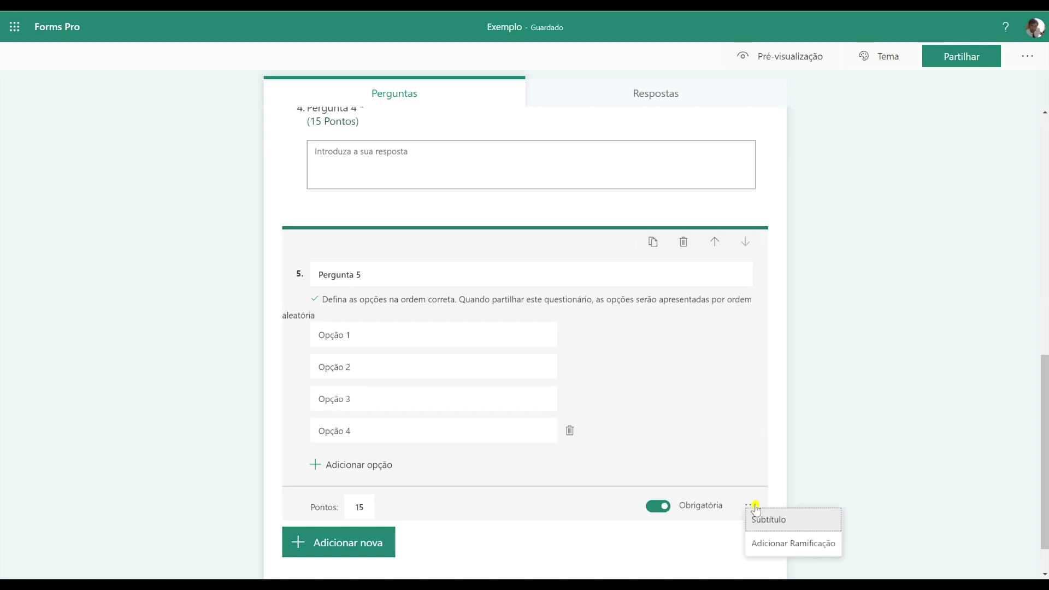
{"action": "left_click", "coordinate": [754, 507]}
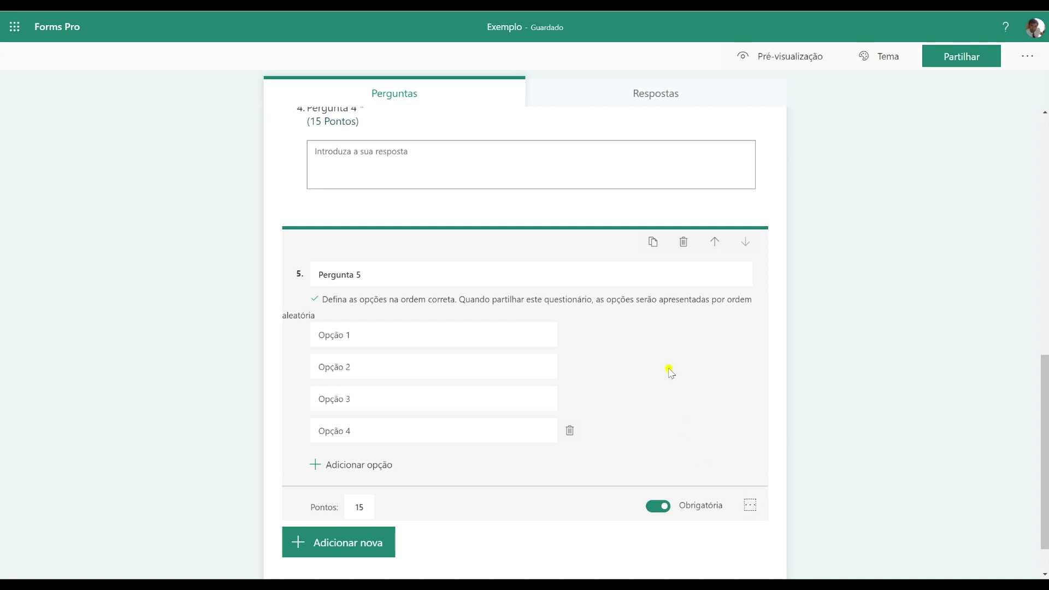
{"action": "left_click", "coordinate": [527, 339]}
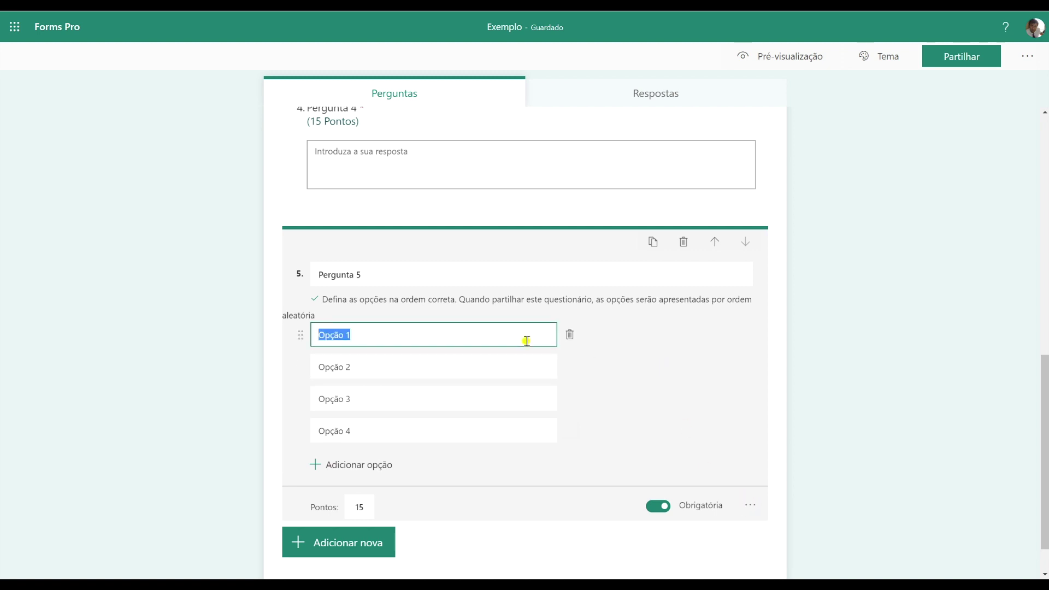
{"action": "left_click", "coordinate": [752, 512]}
{"action": "left_click", "coordinate": [751, 508]}
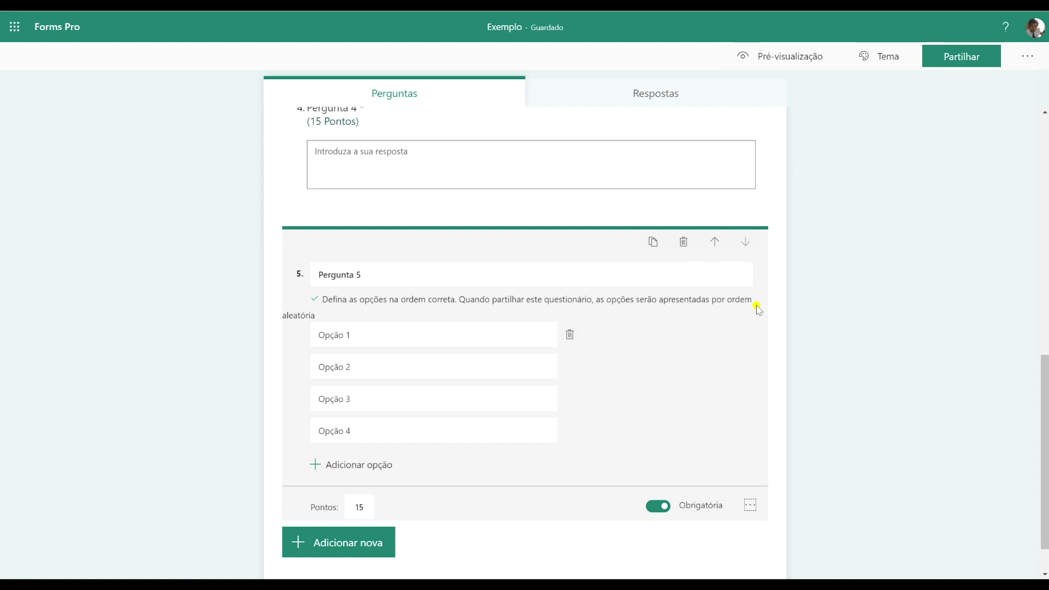
Step: Preview the quiz, try reordering the answers of Pergunta 5 by moving Opção 4 to third place, and return to editing
{"action": "left_click", "coordinate": [780, 59]}
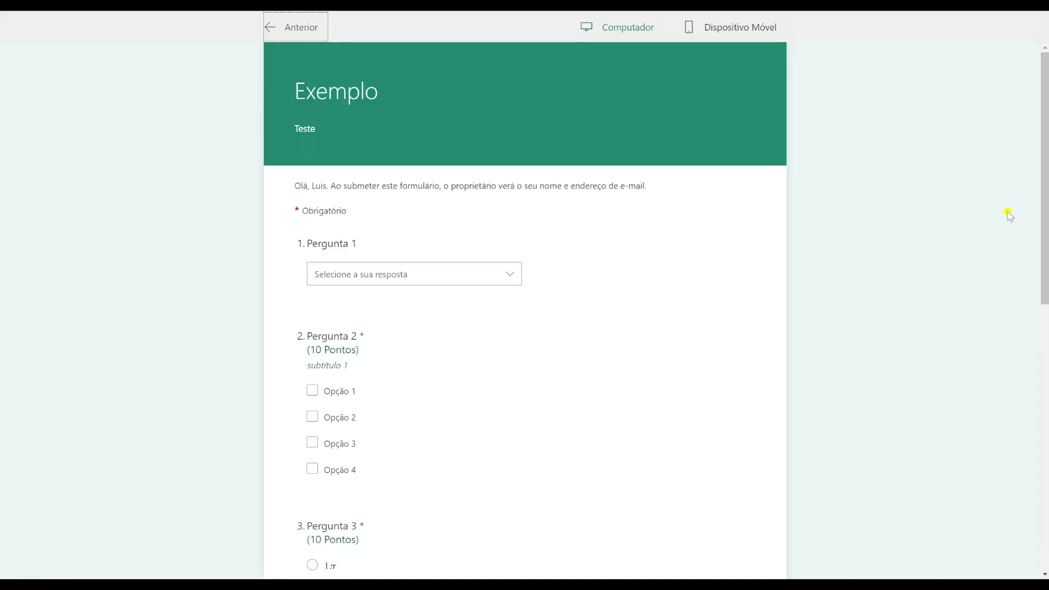
{"action": "left_click_drag", "start_coordinate": [1043, 210], "coordinate": [1042, 475]}
{"action": "left_click", "coordinate": [739, 266]}
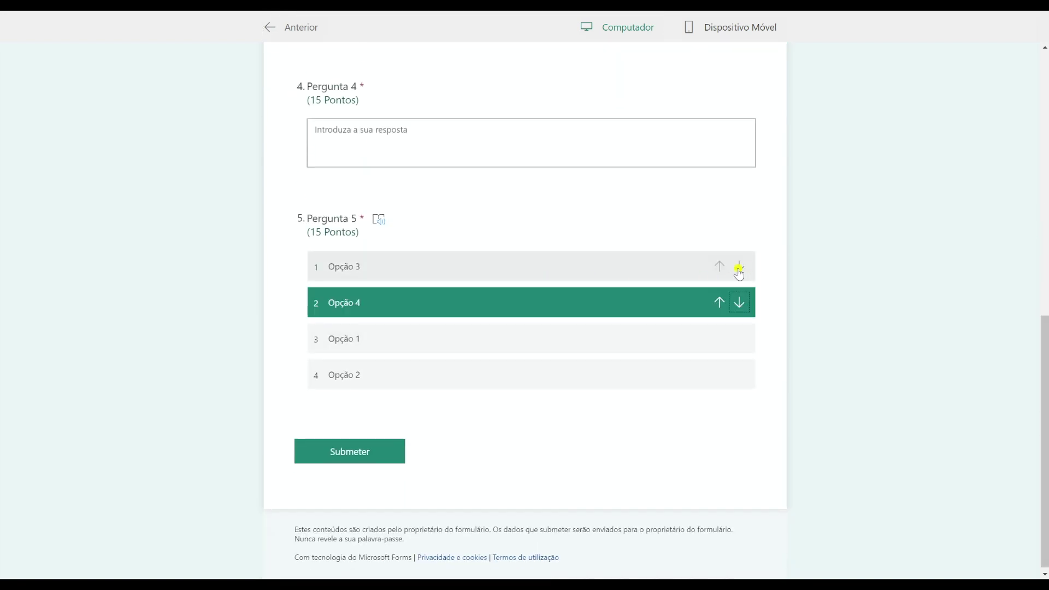
{"action": "left_click", "coordinate": [720, 303]}
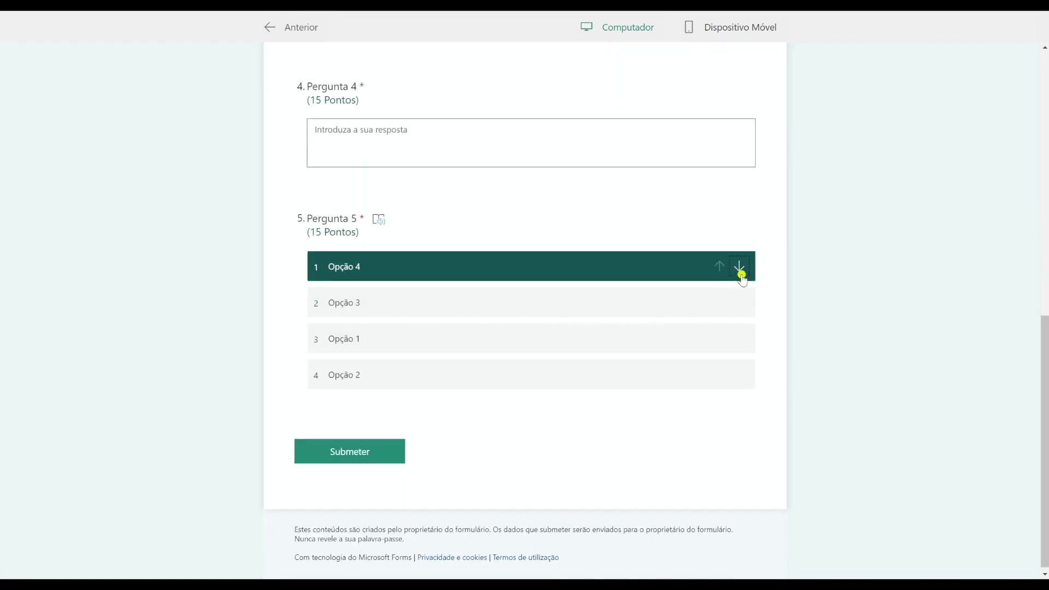
{"action": "left_click", "coordinate": [739, 266]}
{"action": "left_click", "coordinate": [739, 302]}
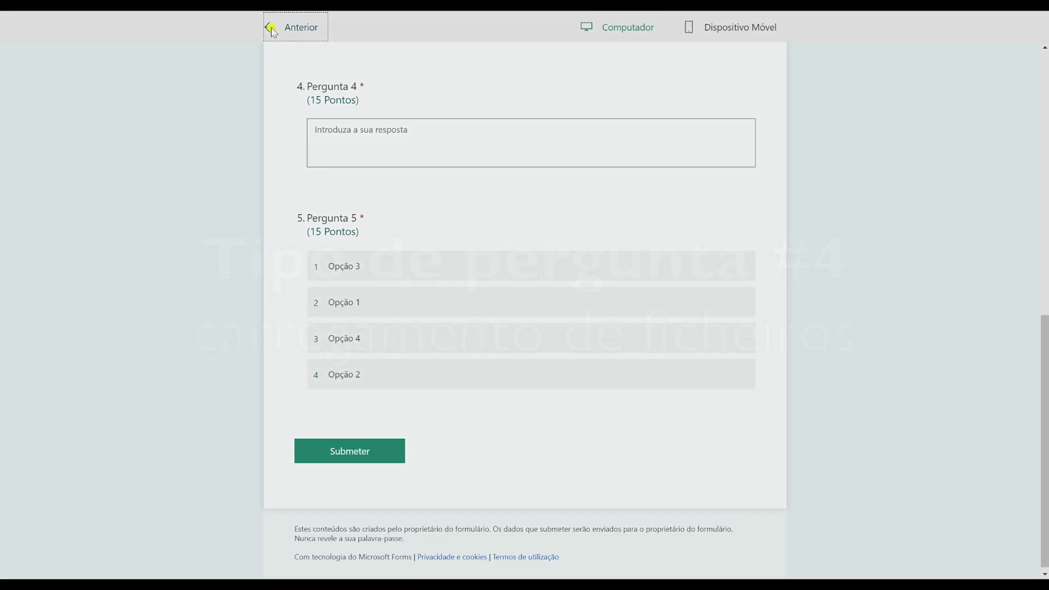
{"action": "left_click", "coordinate": [278, 27]}
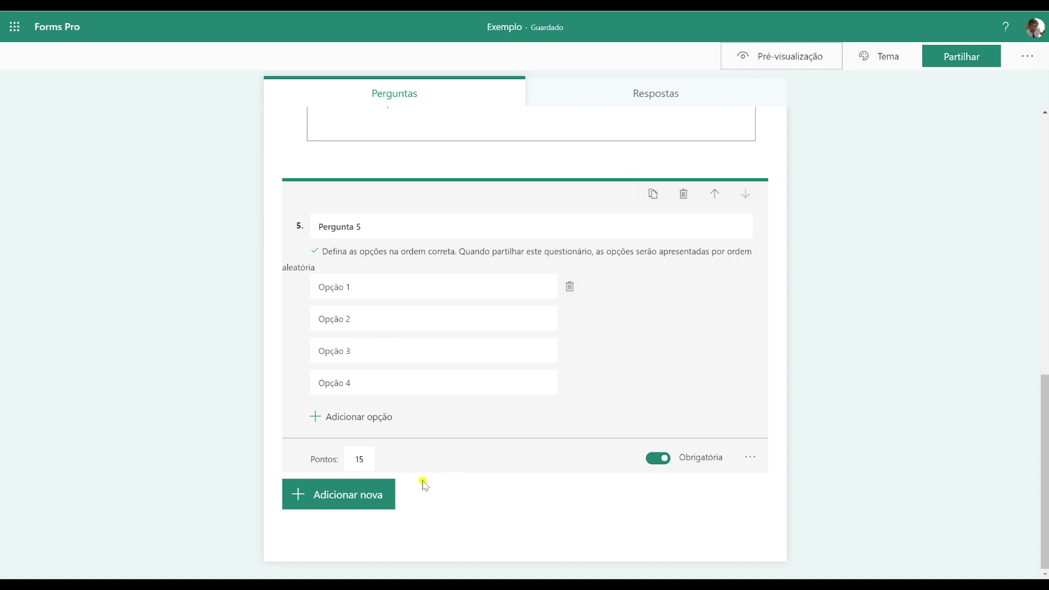
Step: Add a file upload question (Carregamento de ficheiros), accepting the OneDrive folder creation, and title it Pergunta 6
{"action": "left_click", "coordinate": [347, 495]}
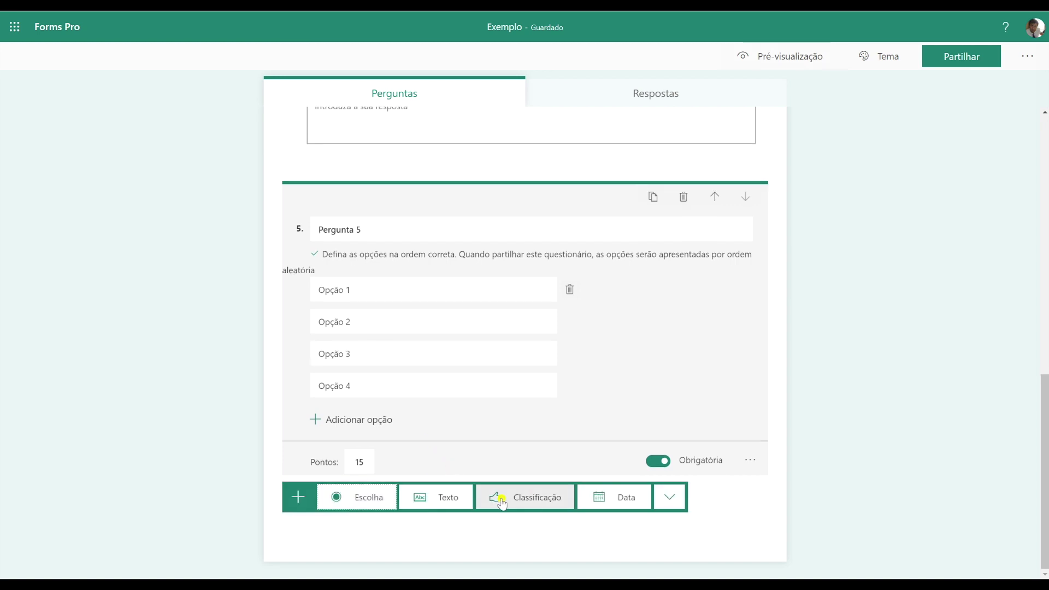
{"action": "left_click", "coordinate": [670, 497]}
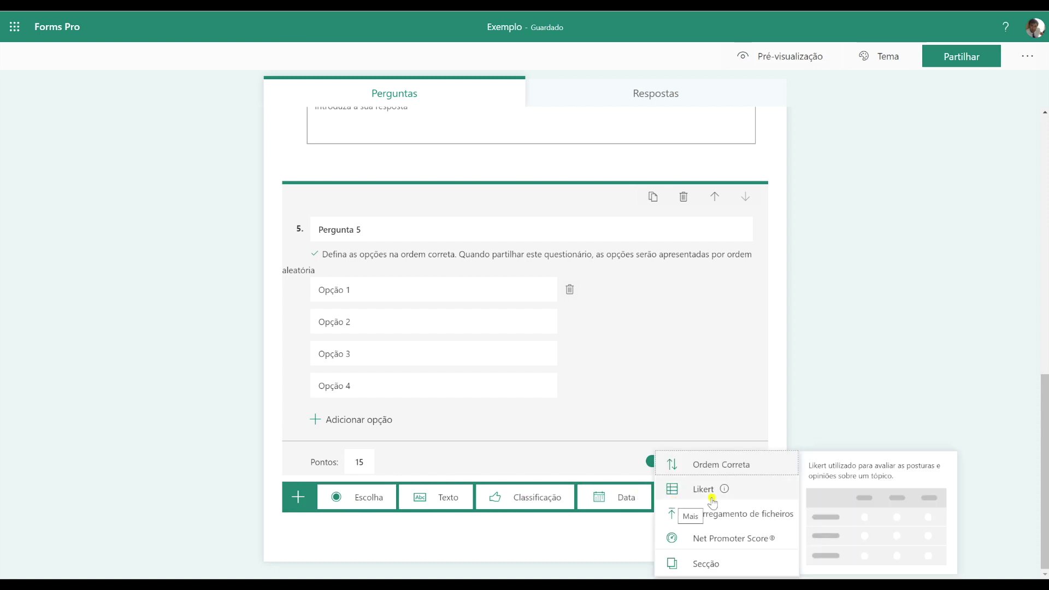
{"action": "left_click", "coordinate": [748, 515]}
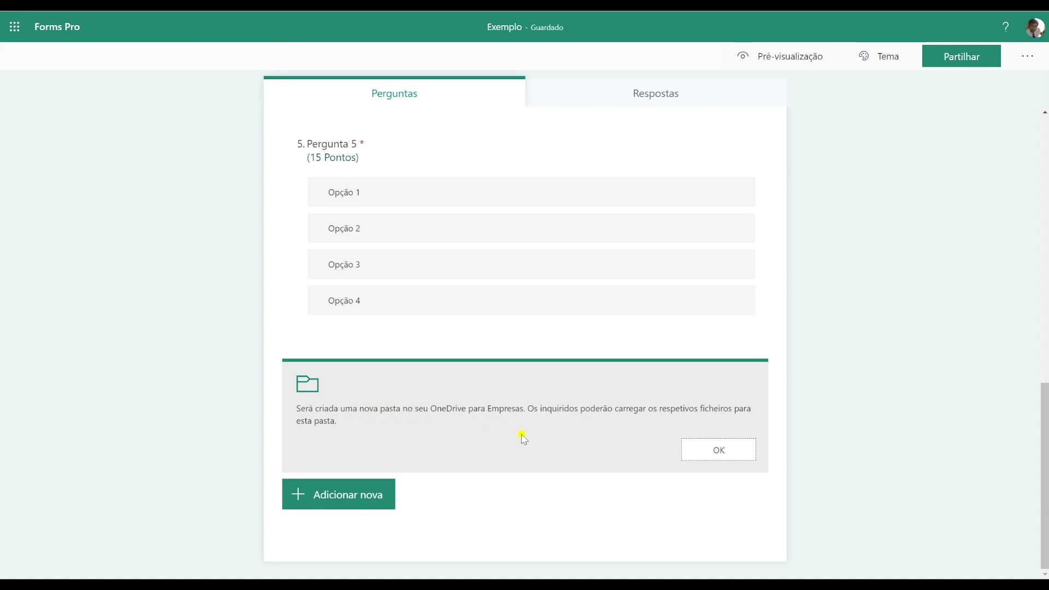
{"action": "left_click", "coordinate": [704, 451]}
{"action": "left_click", "coordinate": [440, 407]}
{"action": "type", "text": "6"}
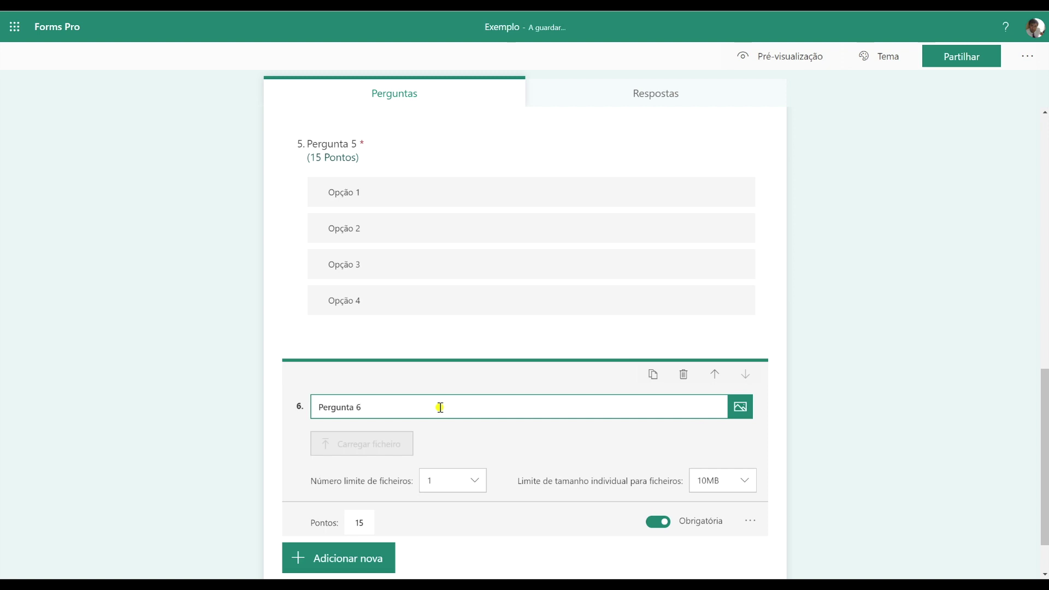
Step: Examine the media options, individual file size limits, file count limits and points field of Pergunta 6
{"action": "left_click", "coordinate": [740, 409]}
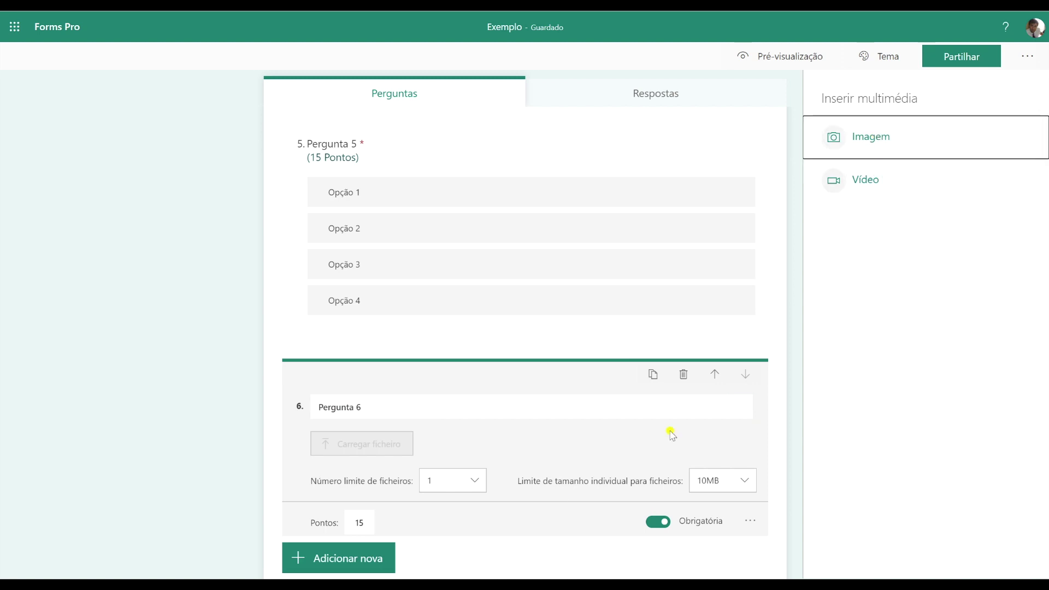
{"action": "left_click", "coordinate": [738, 451]}
{"action": "left_click", "coordinate": [744, 480]}
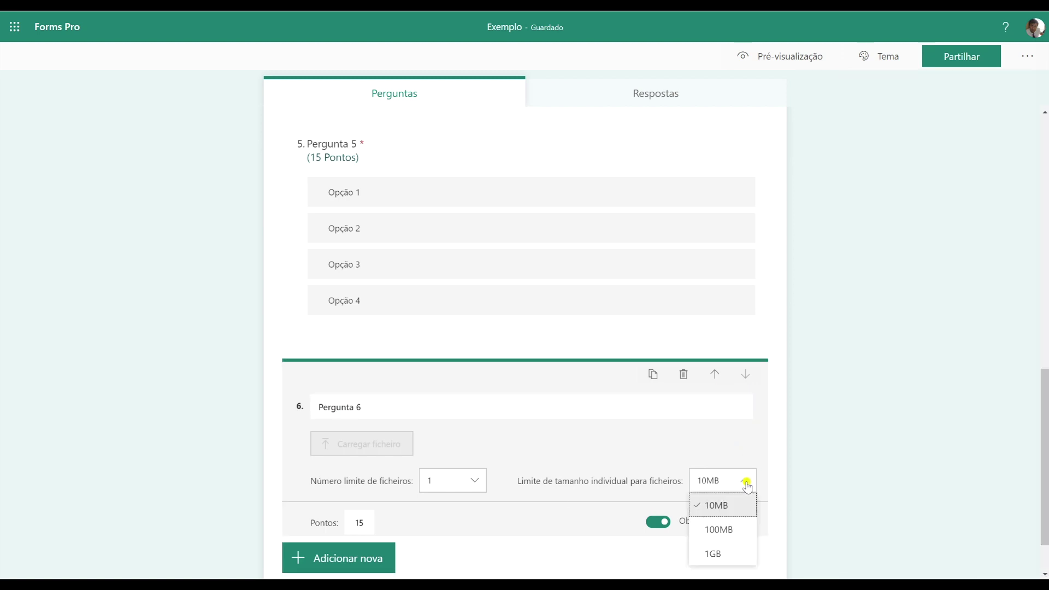
{"action": "left_click", "coordinate": [744, 480]}
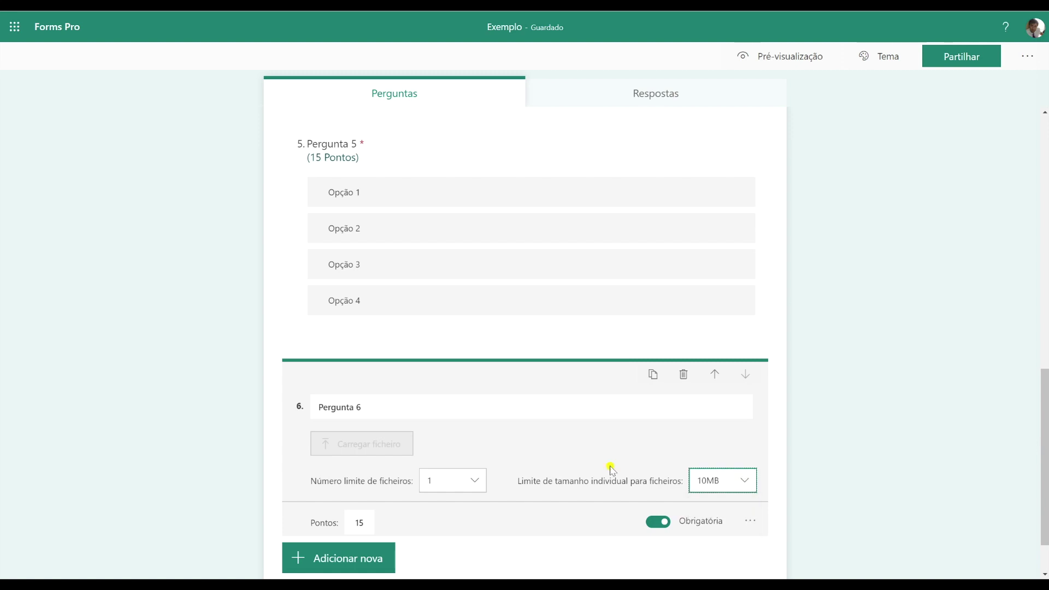
{"action": "left_click", "coordinate": [474, 482]}
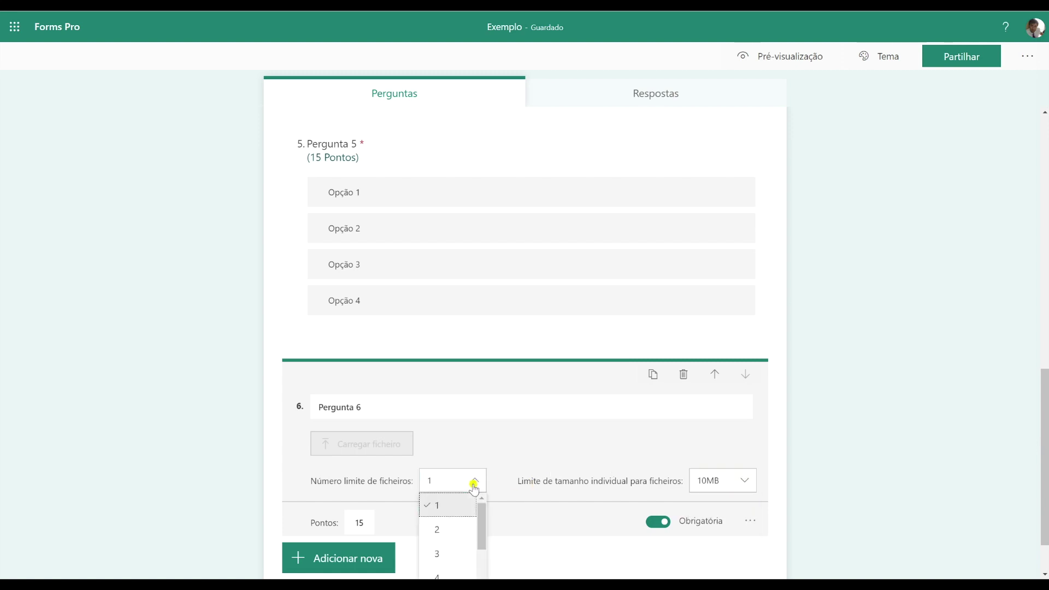
{"action": "left_click", "coordinate": [474, 485]}
{"action": "scroll", "coordinate": [601, 436], "scroll_direction": "down", "scroll_amount": 1}
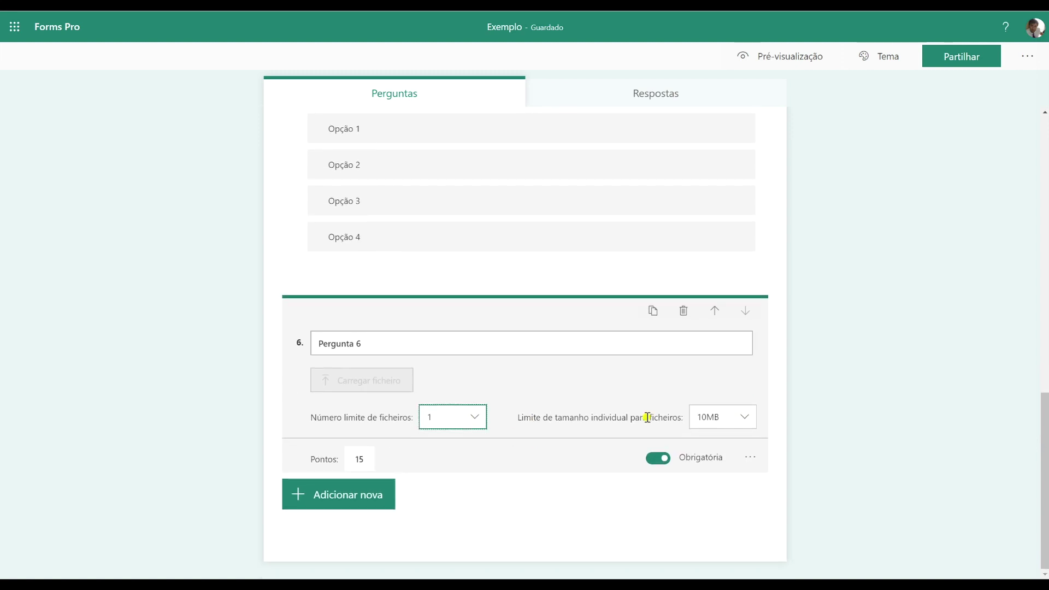
{"action": "left_click", "coordinate": [364, 460]}
Step: Enable the file type restriction (Tipo de ficheiro) for Pergunta 6 and allow only PDF
{"action": "left_click", "coordinate": [750, 457]}
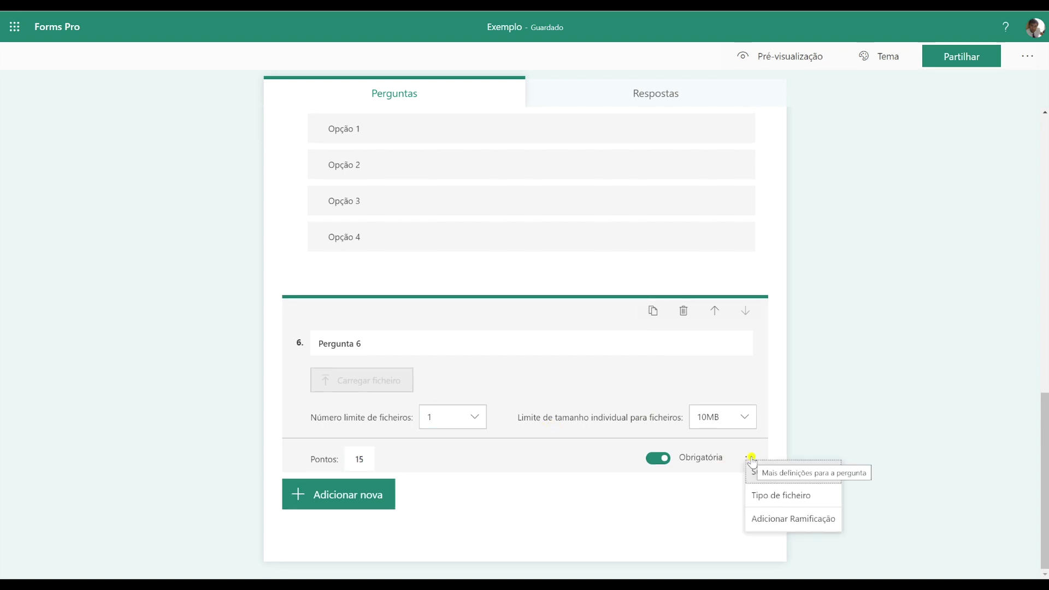
{"action": "left_click", "coordinate": [795, 504]}
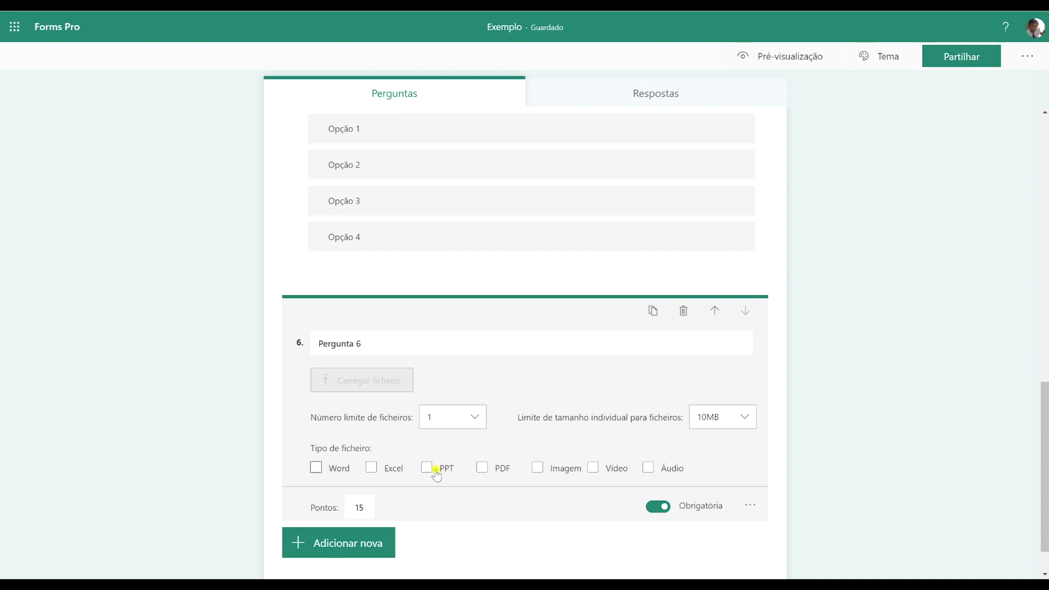
{"action": "left_click", "coordinate": [483, 469]}
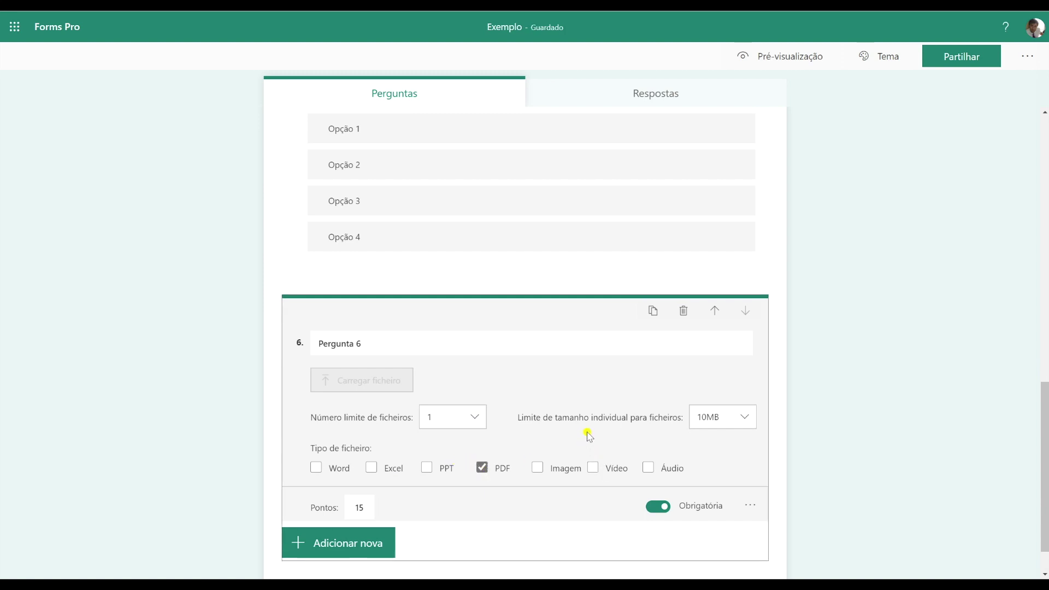
Step: Preview the quiz to check the file count, size limit and permitted type shown under Pergunta 6, and return to editing
{"action": "left_click", "coordinate": [809, 60]}
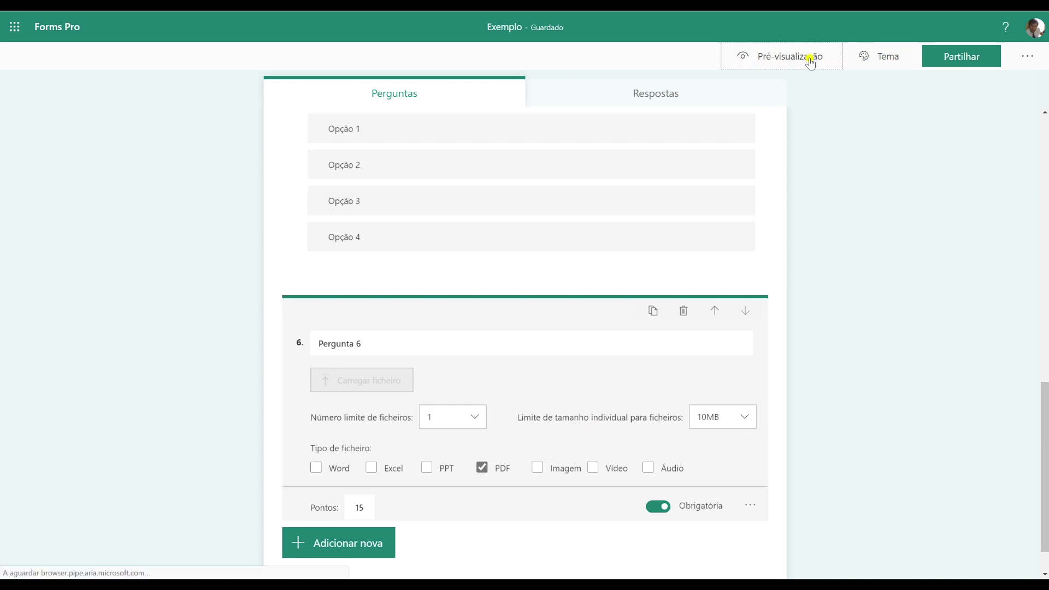
{"action": "scroll", "coordinate": [692, 198], "scroll_direction": "down", "scroll_amount": 7}
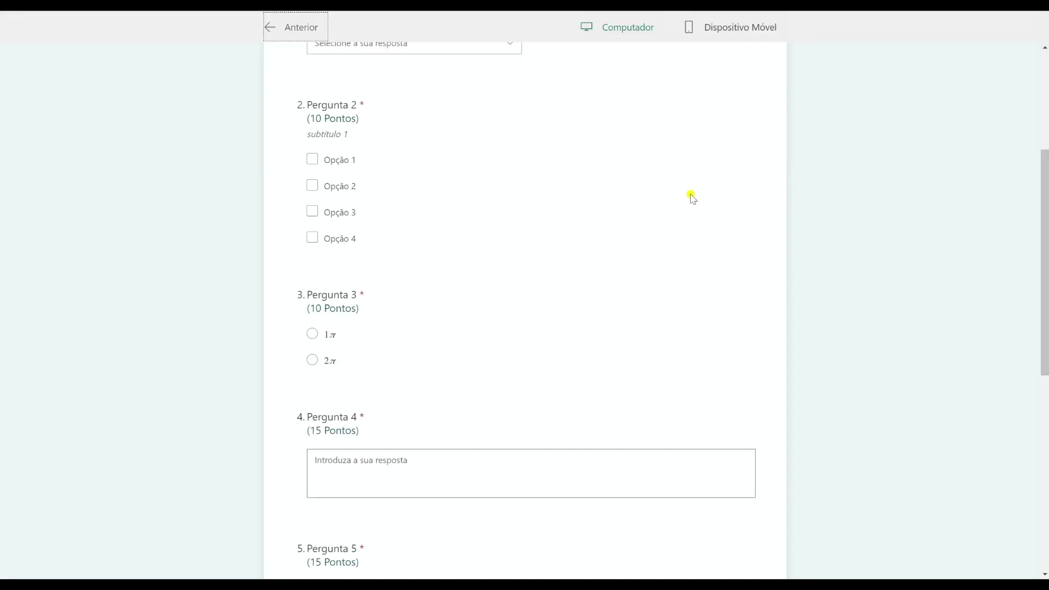
{"action": "scroll", "coordinate": [692, 198], "scroll_direction": "down", "scroll_amount": 5}
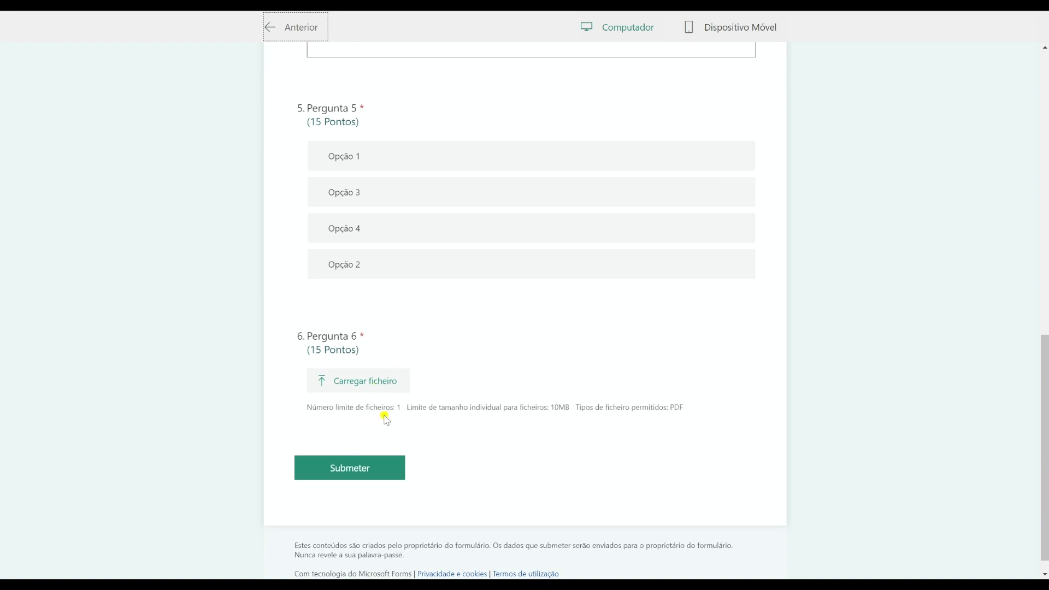
{"action": "left_click_drag", "start_coordinate": [401, 404], "coordinate": [393, 407]}
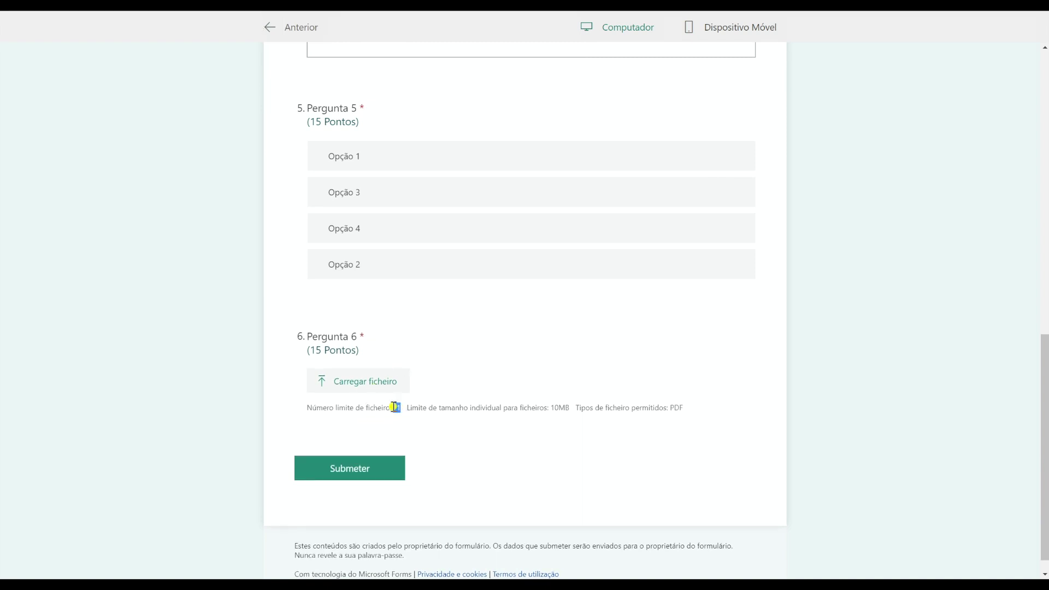
{"action": "left_click_drag", "start_coordinate": [568, 407], "coordinate": [547, 408]}
{"action": "left_click_drag", "start_coordinate": [686, 409], "coordinate": [667, 409]}
{"action": "left_click", "coordinate": [274, 33]}
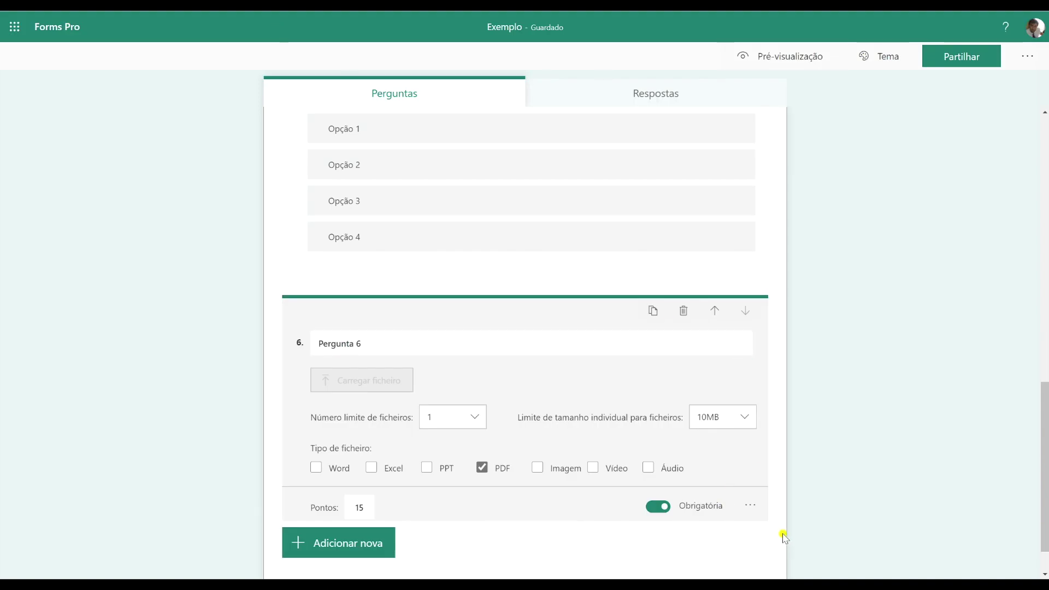
Step: Close the editing of Pergunta 6 and review the quiz's title, total points and questions
{"action": "left_click", "coordinate": [856, 396]}
{"action": "scroll", "coordinate": [655, 314], "scroll_direction": "up", "scroll_amount": 6}
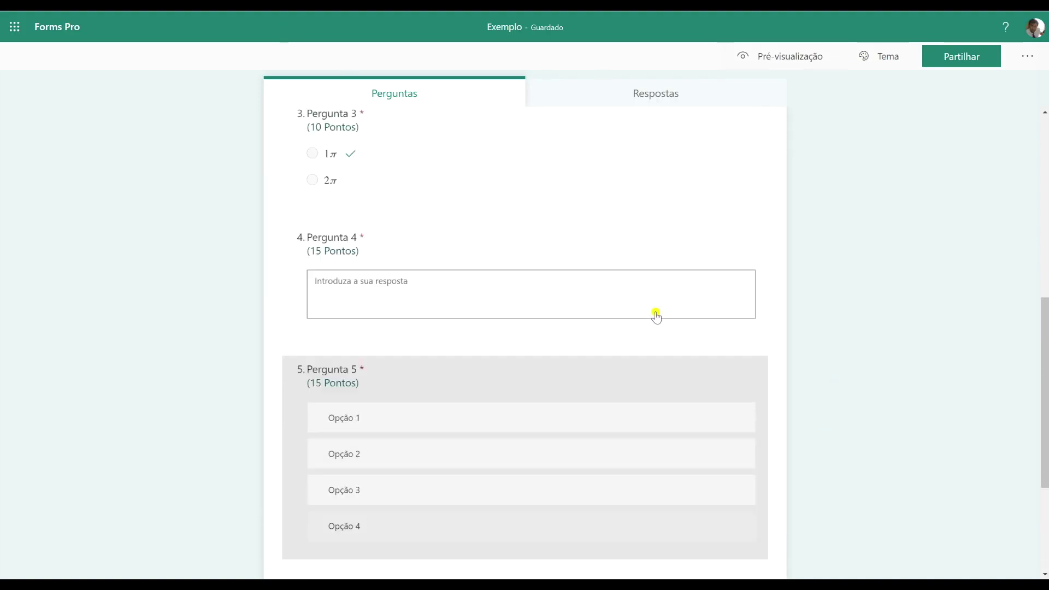
{"action": "scroll", "coordinate": [656, 316], "scroll_direction": "up", "scroll_amount": 6}
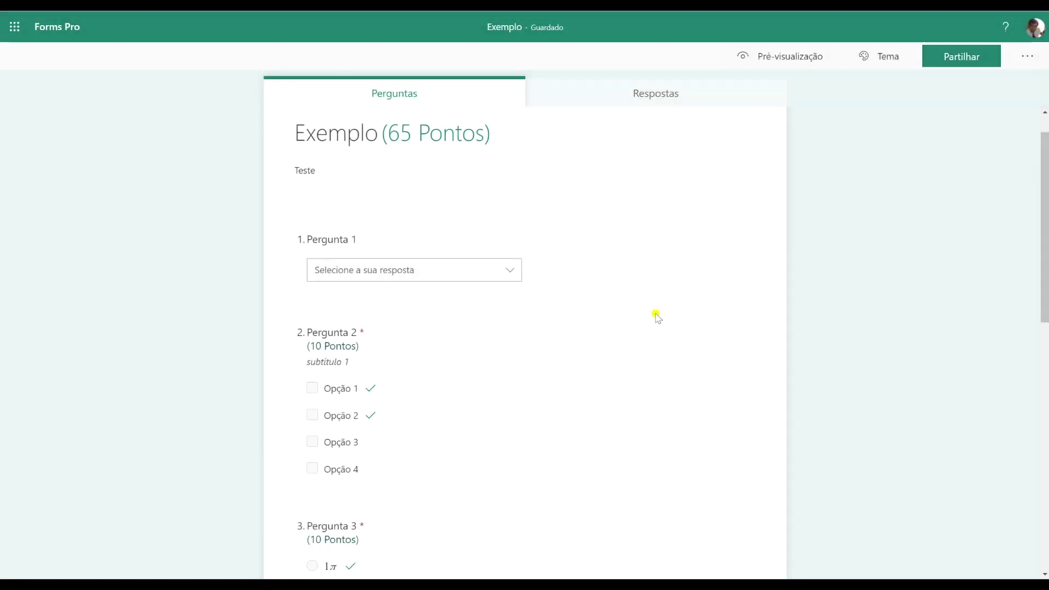
{"action": "scroll", "coordinate": [656, 317], "scroll_direction": "down", "scroll_amount": 2}
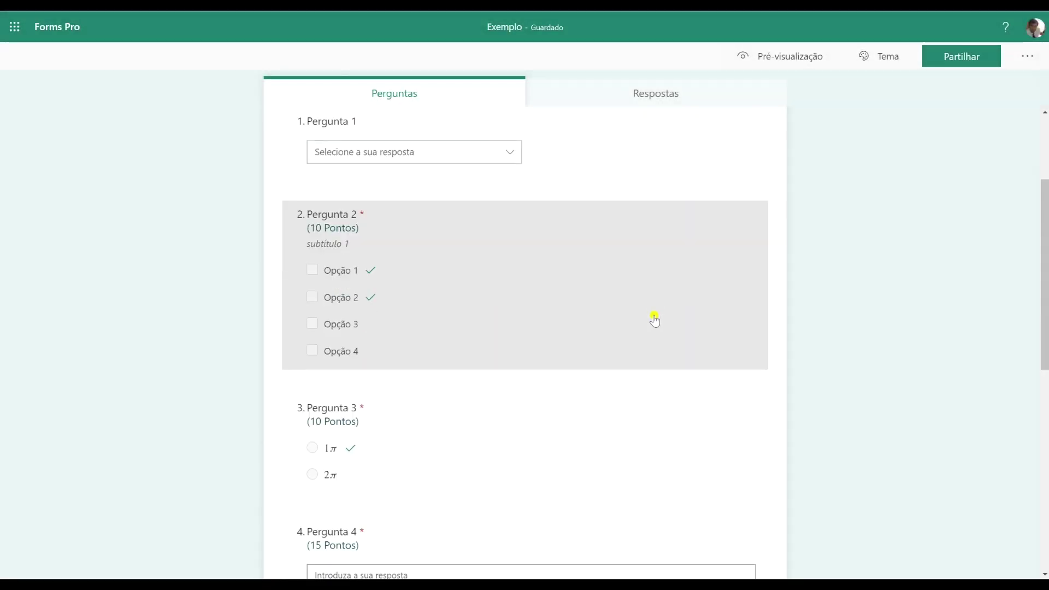
Step: Move the π-option question, Pergunta 3, up one place so it comes before Pergunta 2
{"action": "scroll", "coordinate": [654, 320], "scroll_direction": "down", "scroll_amount": 2}
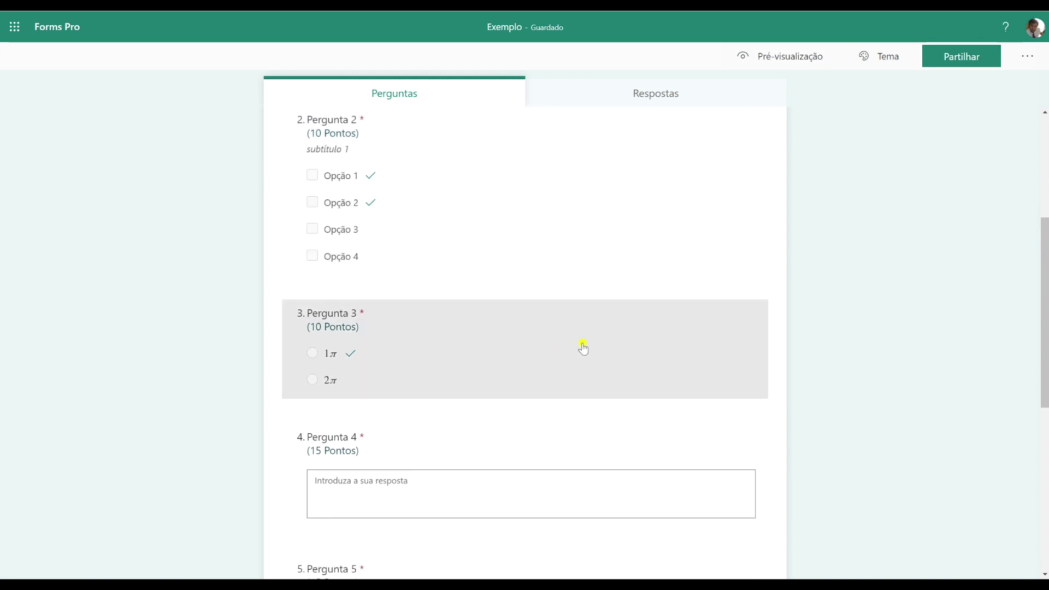
{"action": "left_click", "coordinate": [584, 348]}
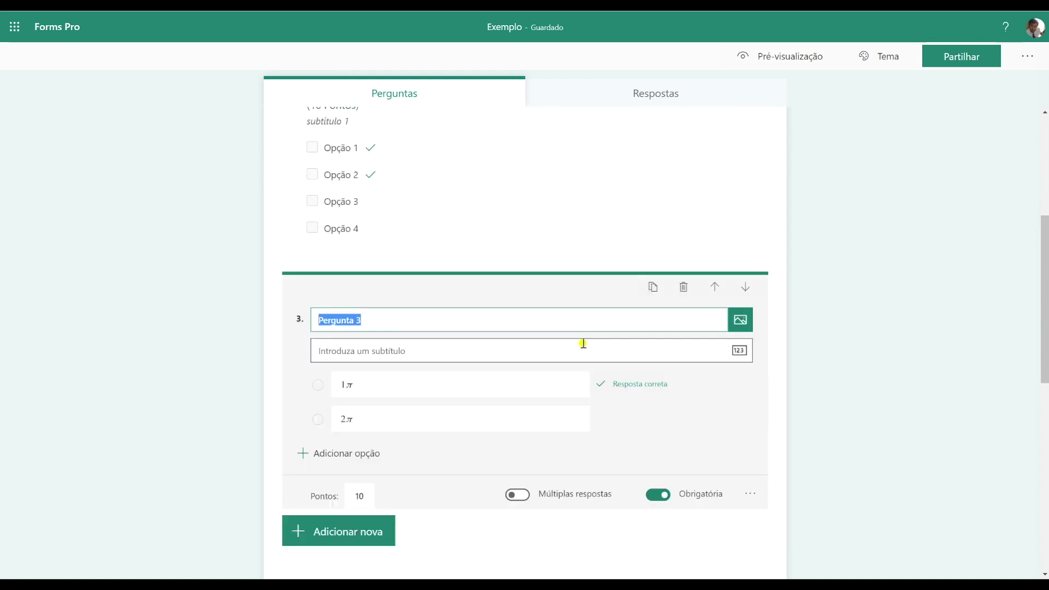
{"action": "left_click", "coordinate": [717, 288]}
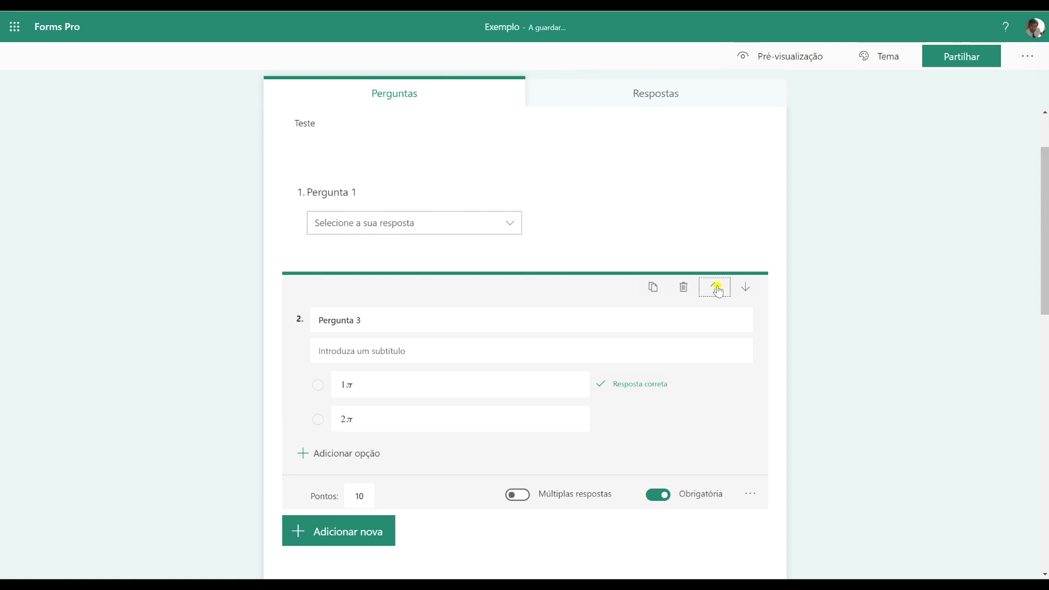
{"action": "left_click", "coordinate": [823, 284]}
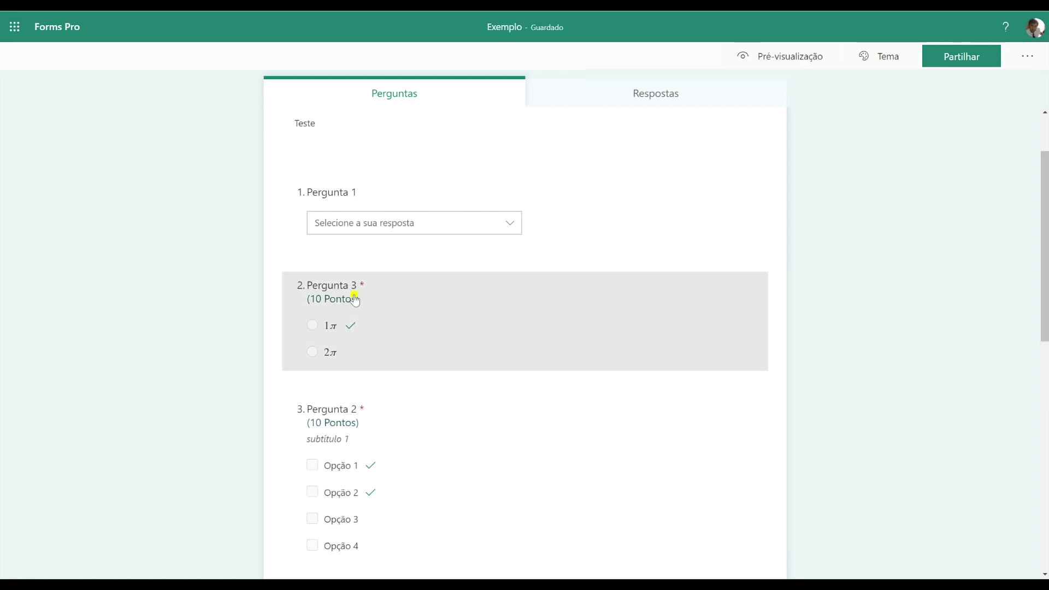
Step: Rename the question with the π options, now second in the quiz, as "Pergunta 2"
{"action": "left_click", "coordinate": [409, 299]}
{"action": "left_click", "coordinate": [372, 322]}
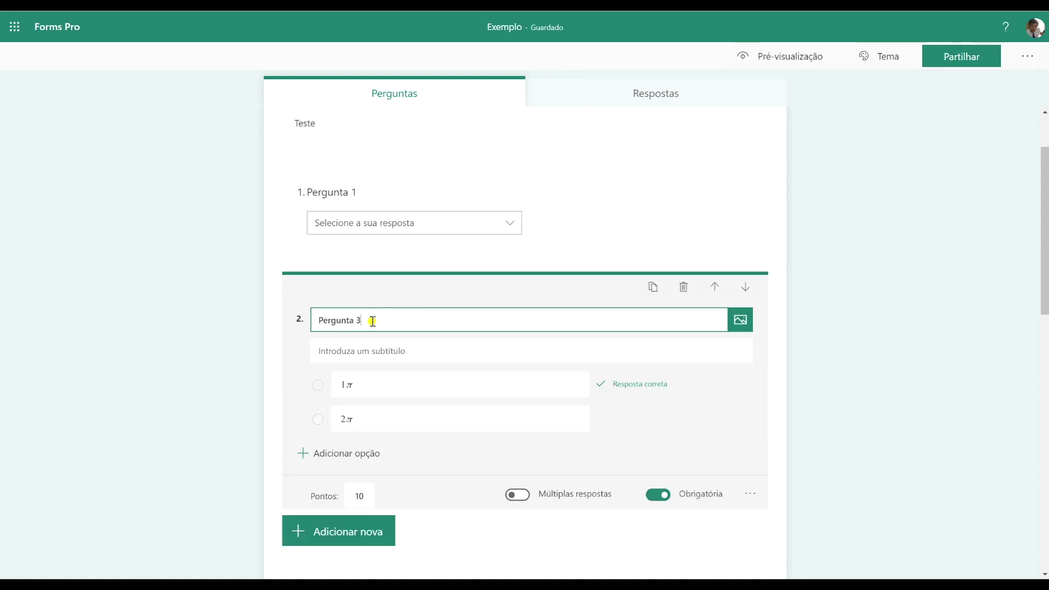
{"action": "key", "text": "BackSpace"}
{"action": "type", "text": "2"}
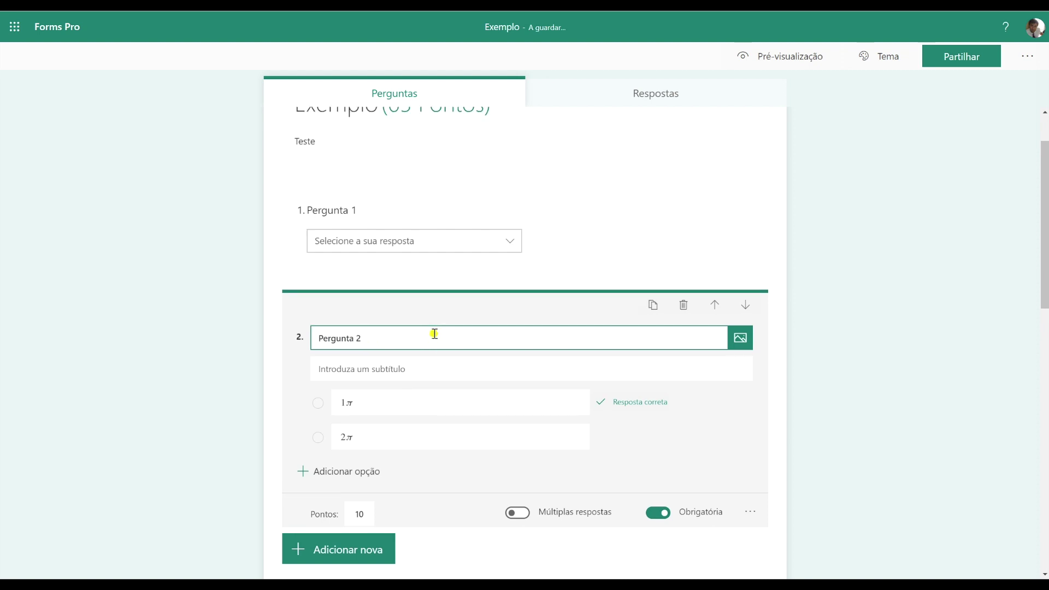
Step: Rename the four-option question in third place as "Pergunta 3" and close its editing
{"action": "scroll", "coordinate": [437, 330], "scroll_direction": "down", "scroll_amount": 3}
{"action": "left_click", "coordinate": [376, 480]}
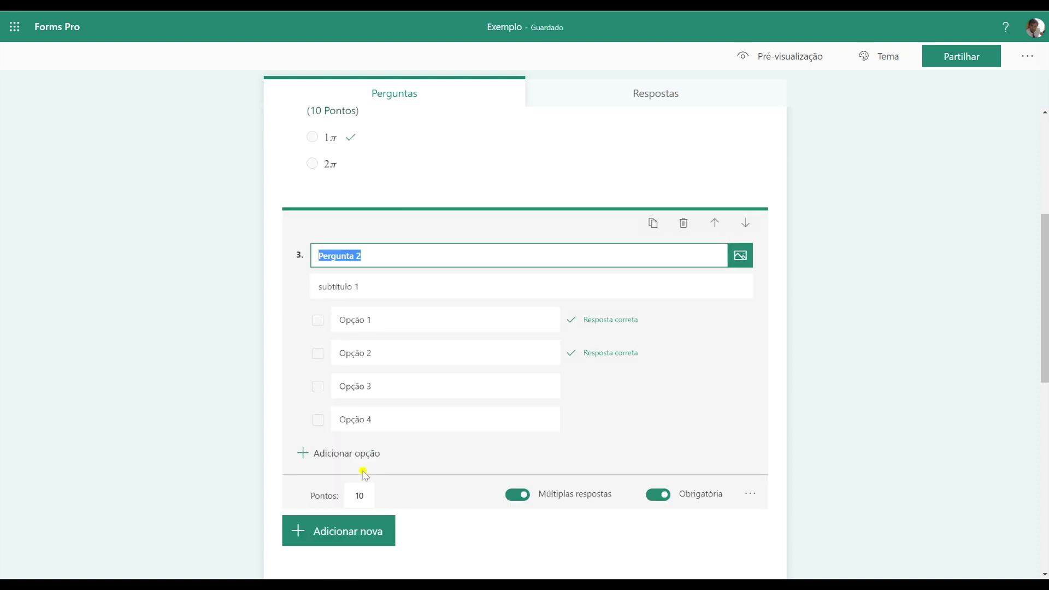
{"action": "left_click", "coordinate": [382, 262]}
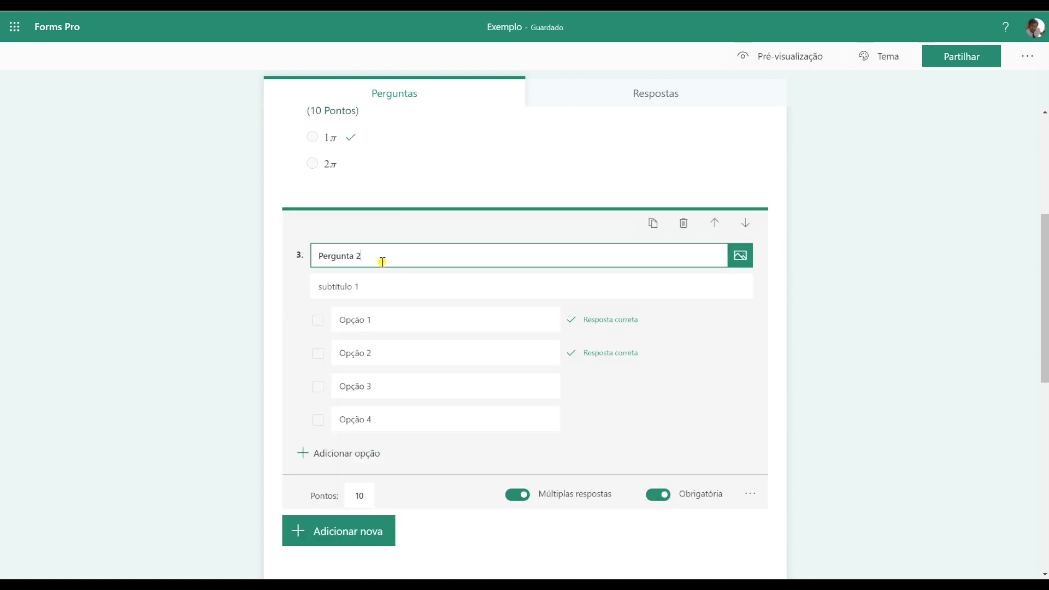
{"action": "key", "text": "BackSpace"}
{"action": "type", "text": "3"}
{"action": "left_click", "coordinate": [876, 225]}
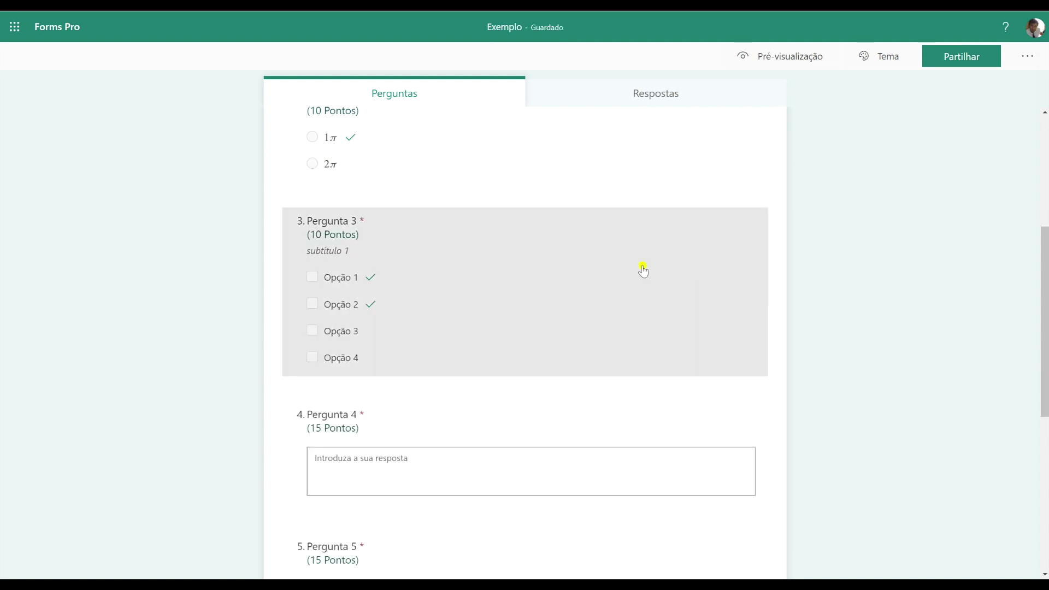
Step: Make Pergunta 2 optional by turning off its Obrigatória setting
{"action": "scroll", "coordinate": [643, 270], "scroll_direction": "down", "scroll_amount": 5}
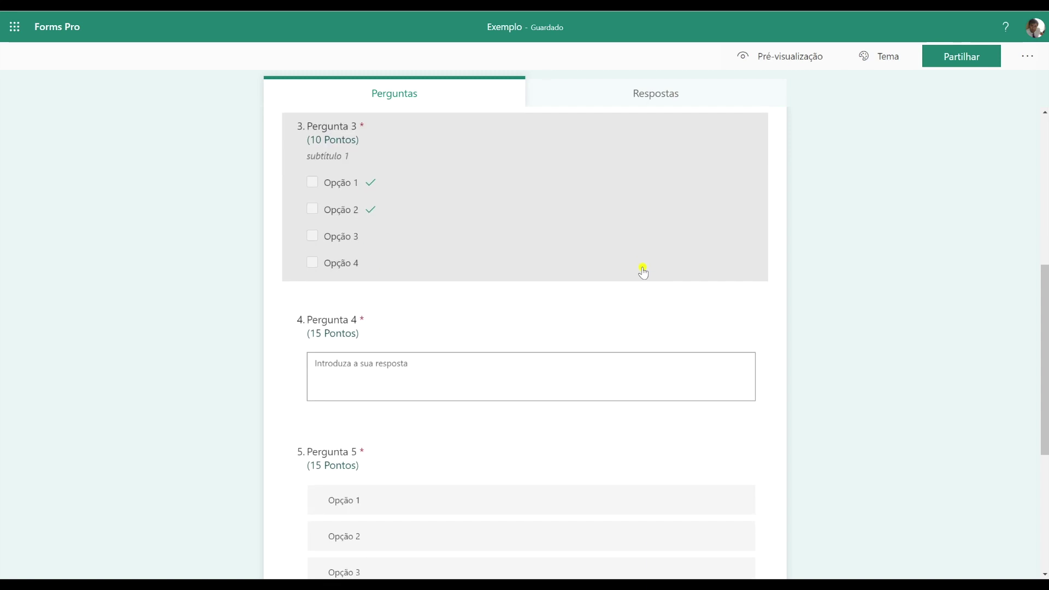
{"action": "scroll", "coordinate": [644, 273], "scroll_direction": "up", "scroll_amount": 8}
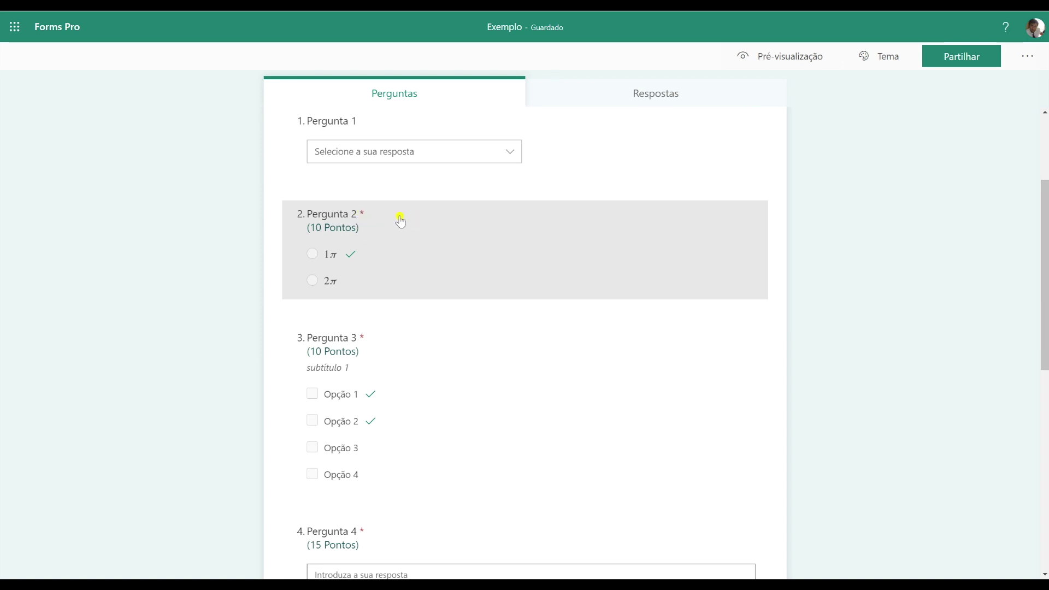
{"action": "left_click", "coordinate": [430, 218]}
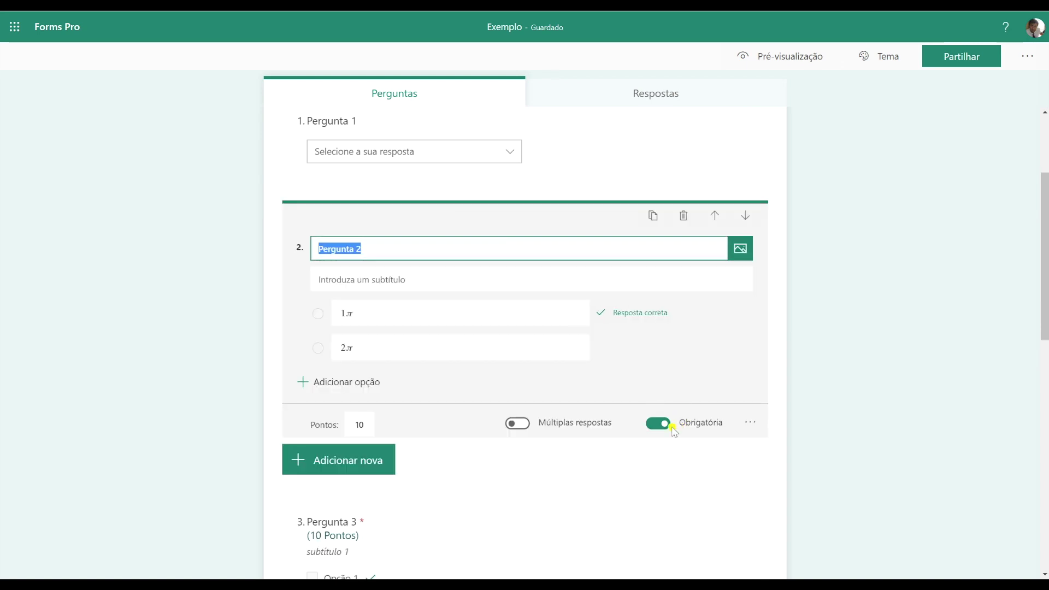
{"action": "left_click", "coordinate": [658, 424]}
{"action": "left_click", "coordinate": [826, 327]}
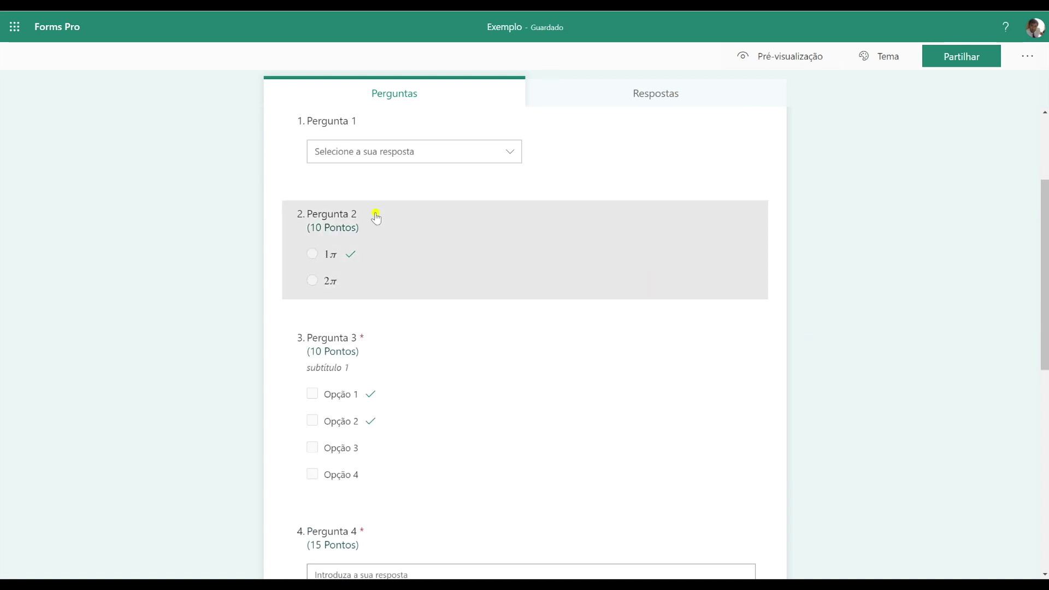
Step: Preview the quiz to check the required-question marks and all six questions through to submission, and return to editing
{"action": "left_click", "coordinate": [795, 54]}
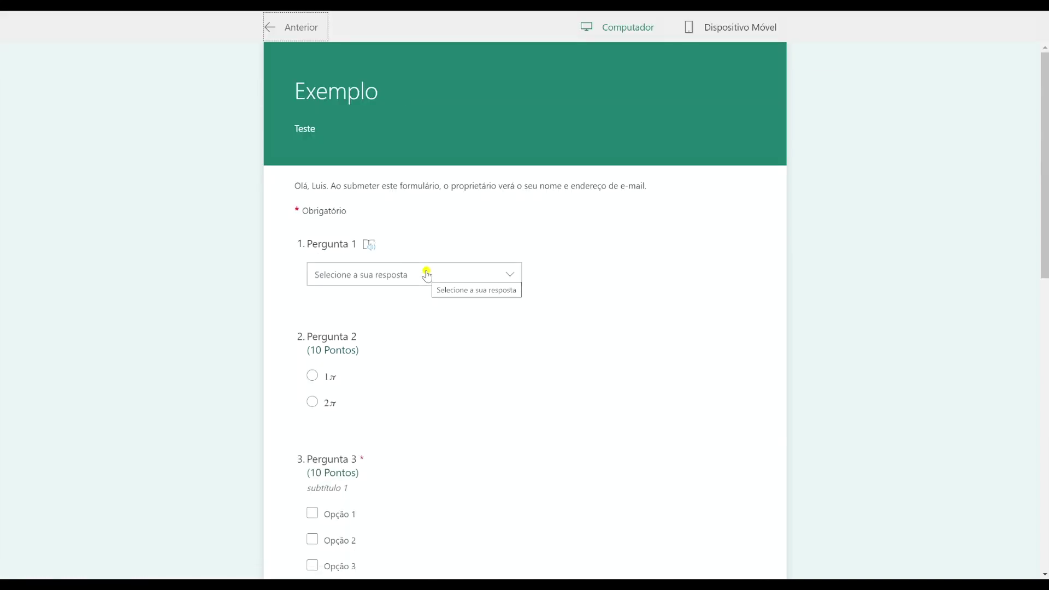
{"action": "scroll", "coordinate": [415, 268], "scroll_direction": "down", "scroll_amount": 1}
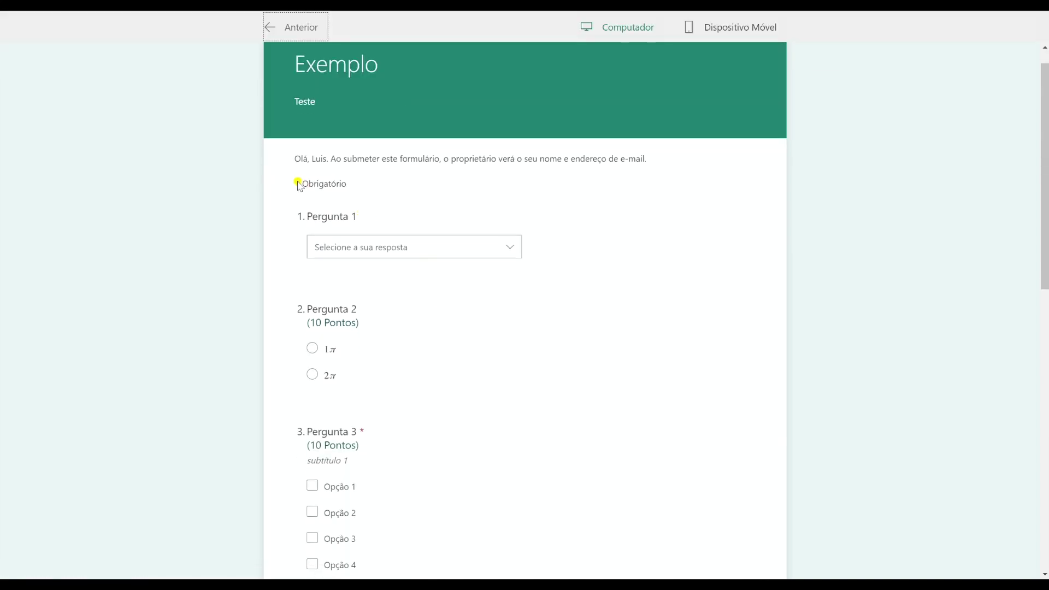
{"action": "scroll", "coordinate": [464, 300], "scroll_direction": "down", "scroll_amount": 3}
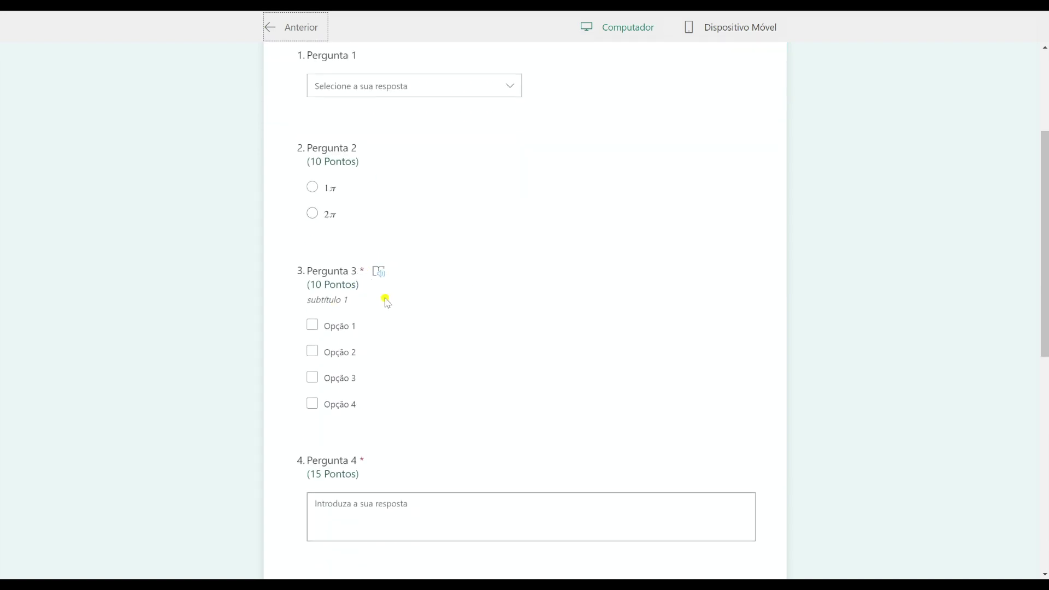
{"action": "scroll", "coordinate": [359, 268], "scroll_direction": "down", "scroll_amount": 4}
{"action": "scroll", "coordinate": [412, 389], "scroll_direction": "down", "scroll_amount": 3}
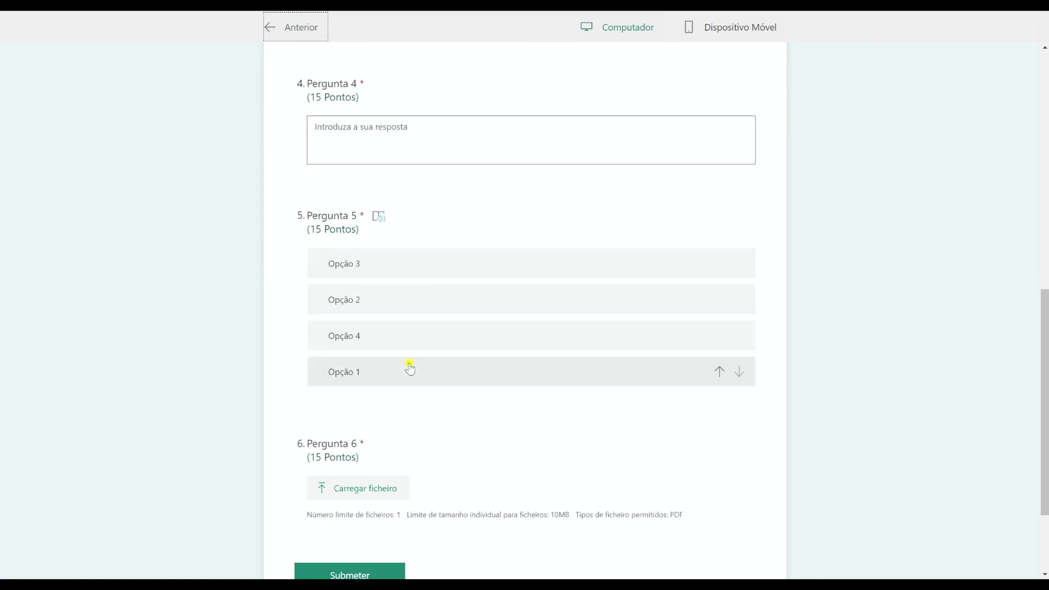
{"action": "scroll", "coordinate": [411, 370], "scroll_direction": "down", "scroll_amount": 2}
{"action": "scroll", "coordinate": [412, 317], "scroll_direction": "up", "scroll_amount": 2}
{"action": "scroll", "coordinate": [413, 327], "scroll_direction": "down", "scroll_amount": 2}
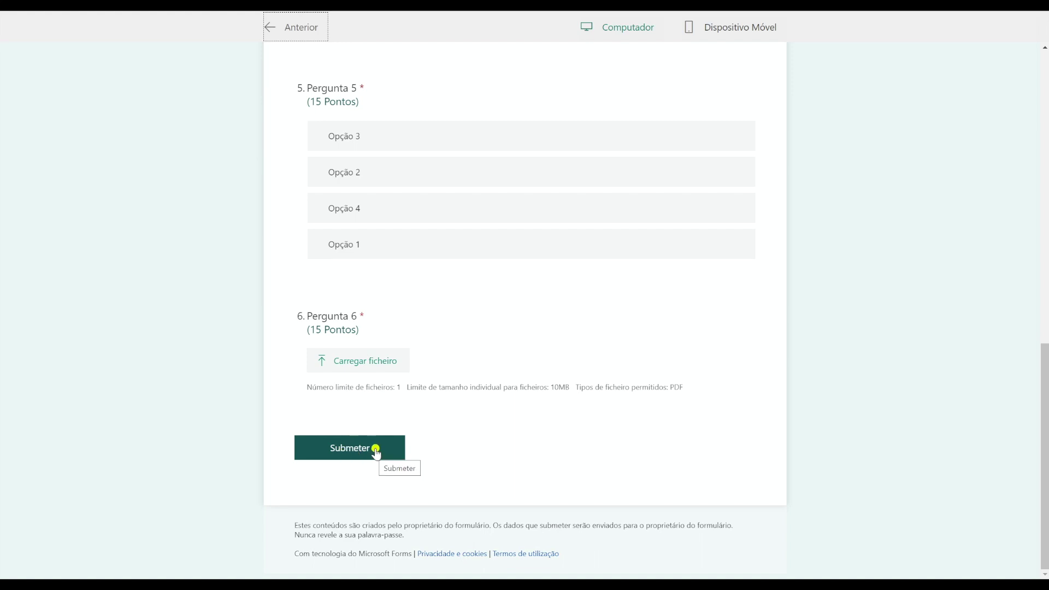
{"action": "left_click", "coordinate": [278, 31]}
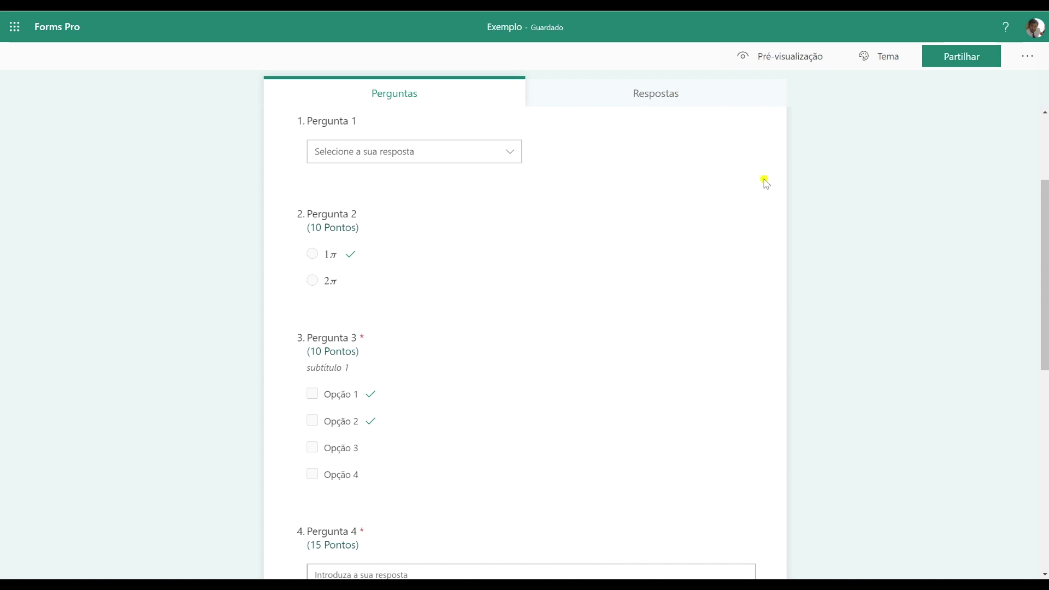
Step: Enable a start date of 16/04/2020 at 11:00 and an end date of 16/04/2020 at 12:00 in the quiz settings
{"action": "scroll", "coordinate": [762, 189], "scroll_direction": "down", "scroll_amount": 1}
{"action": "scroll", "coordinate": [762, 190], "scroll_direction": "up", "scroll_amount": 4}
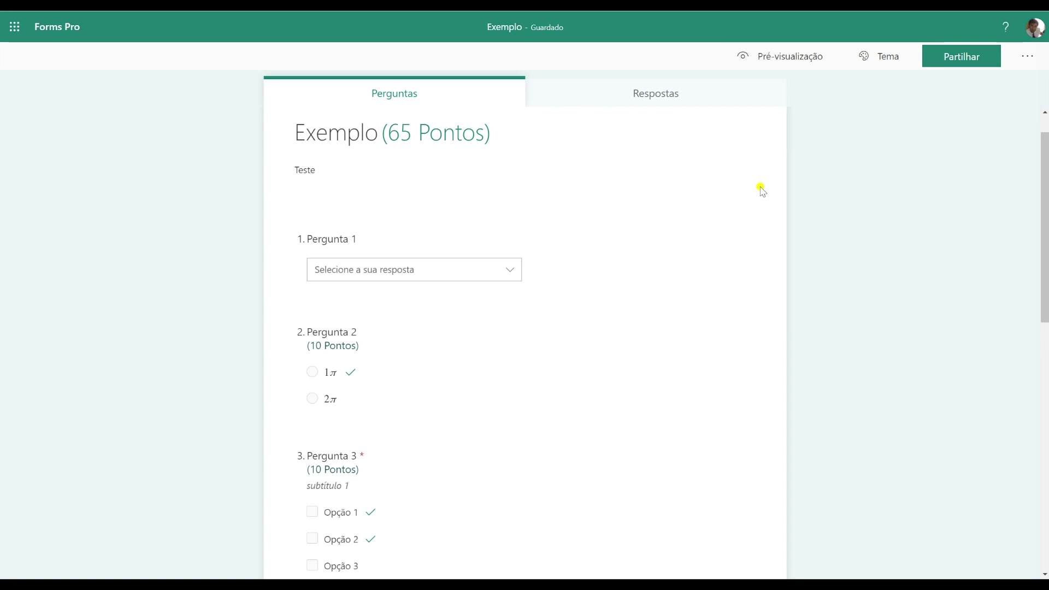
{"action": "left_click", "coordinate": [1033, 58]}
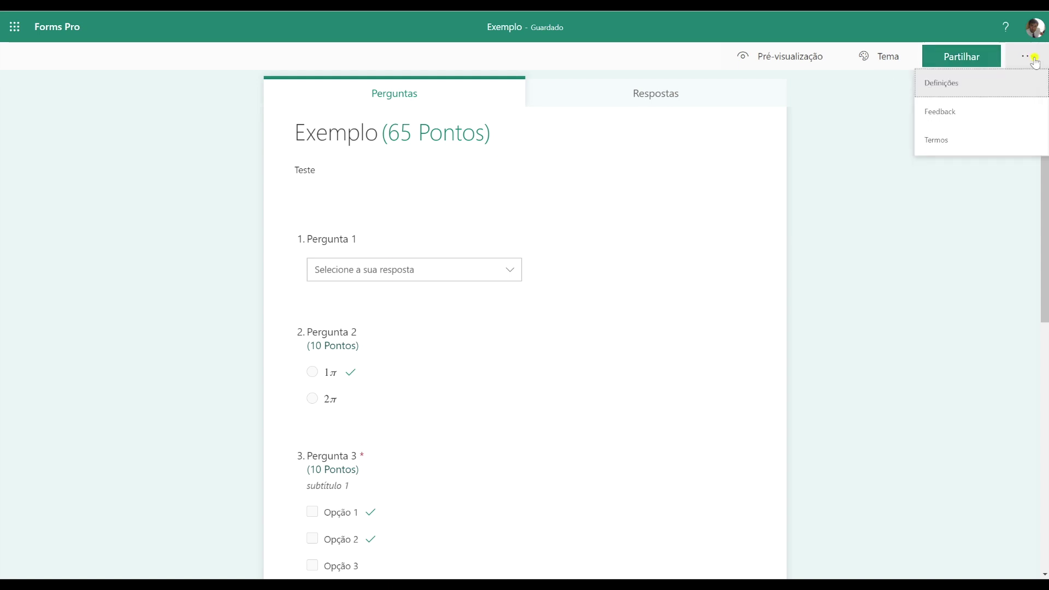
{"action": "left_click", "coordinate": [946, 90]}
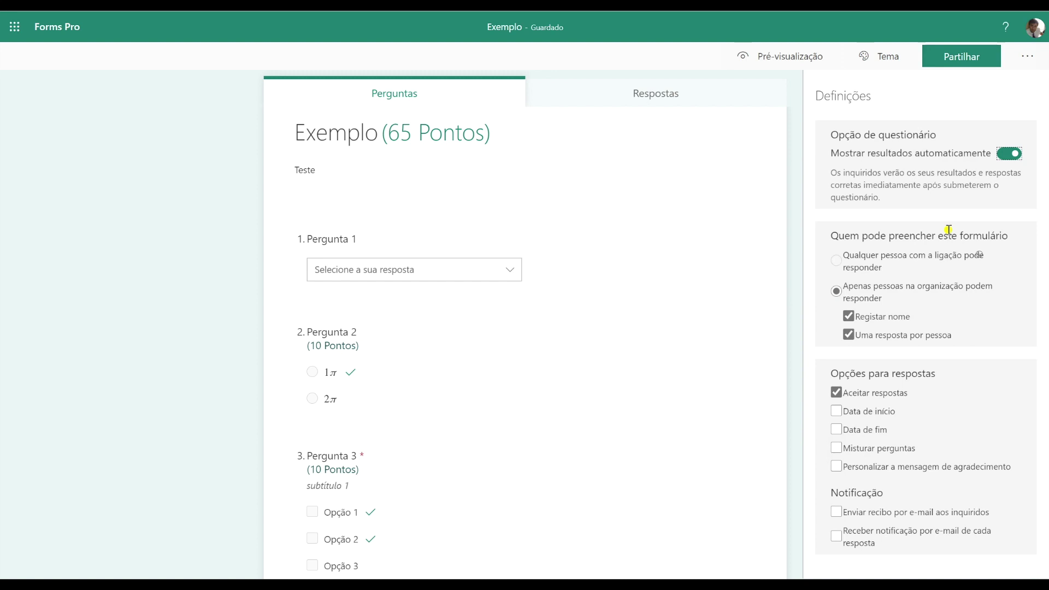
{"action": "left_click", "coordinate": [835, 411]}
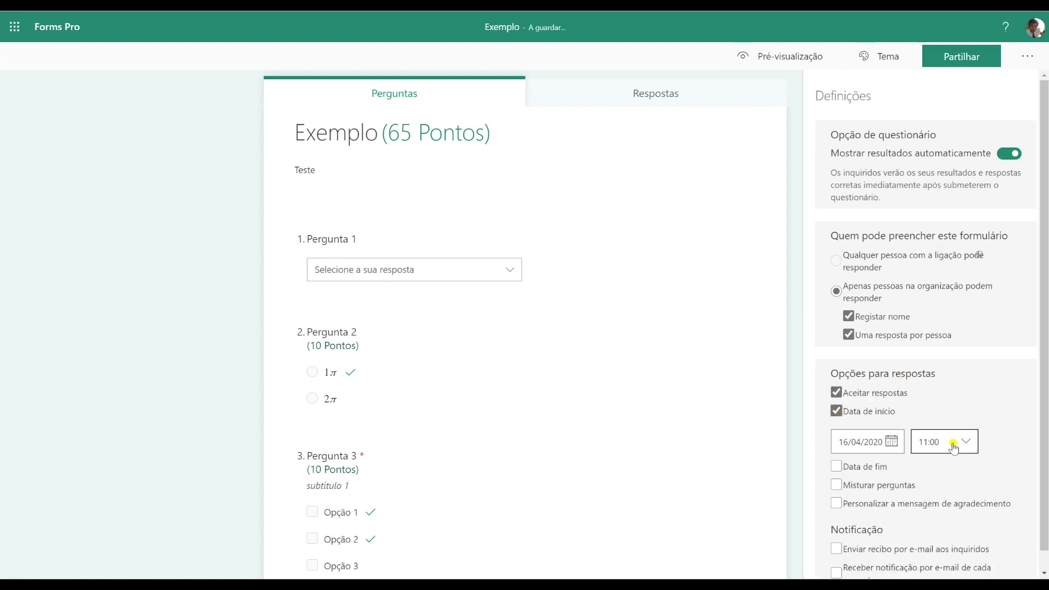
{"action": "left_click", "coordinate": [836, 466]}
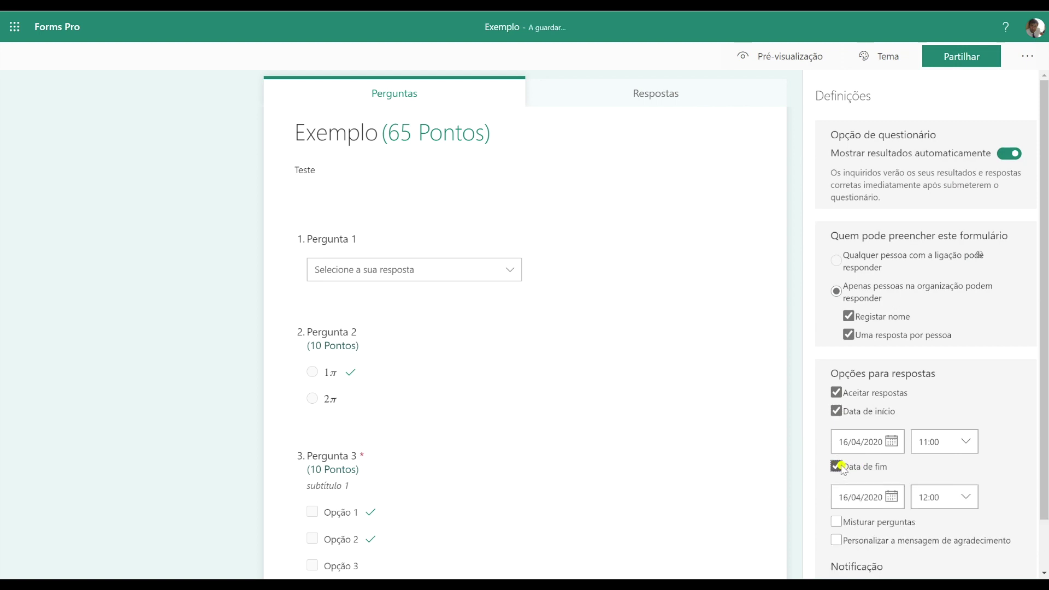
{"action": "scroll", "coordinate": [1042, 450], "scroll_direction": "down", "scroll_amount": 2}
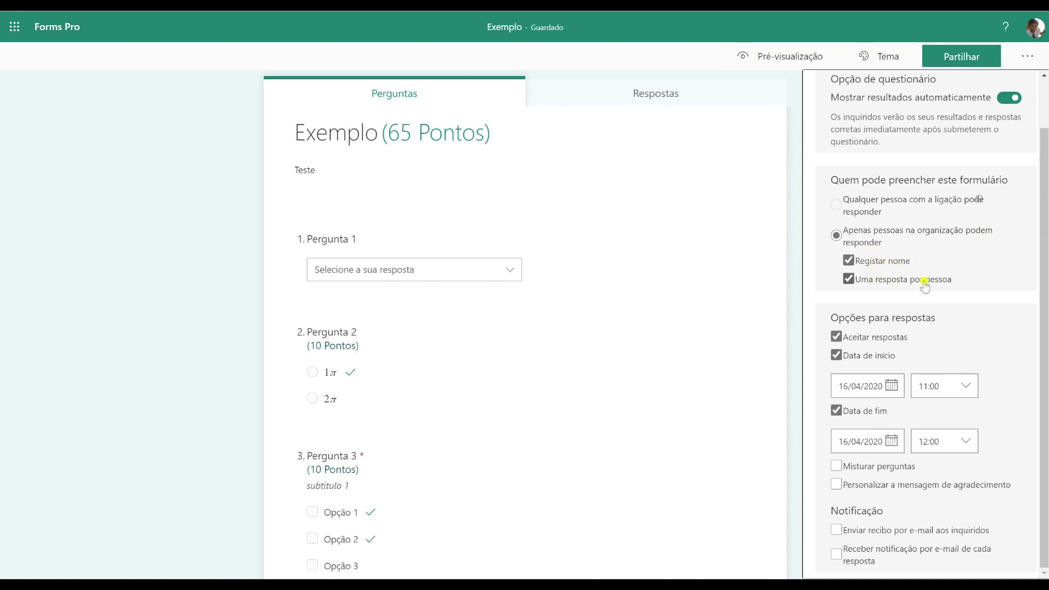
{"action": "left_click_drag", "start_coordinate": [1042, 286], "coordinate": [1042, 240]}
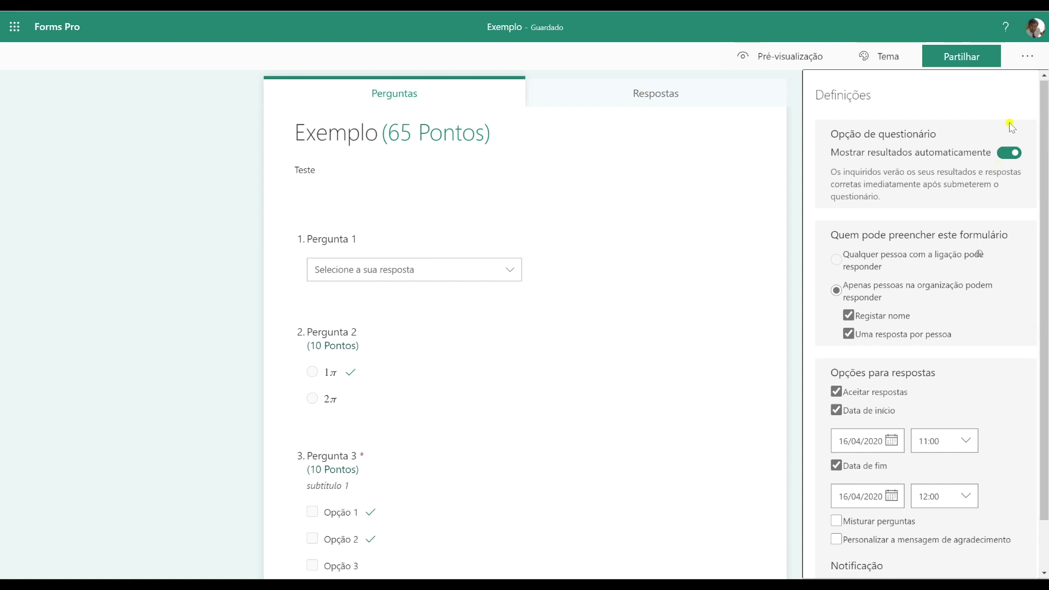
{"action": "left_click_drag", "start_coordinate": [1042, 197], "coordinate": [1035, 137]}
{"action": "left_click", "coordinate": [1027, 56]}
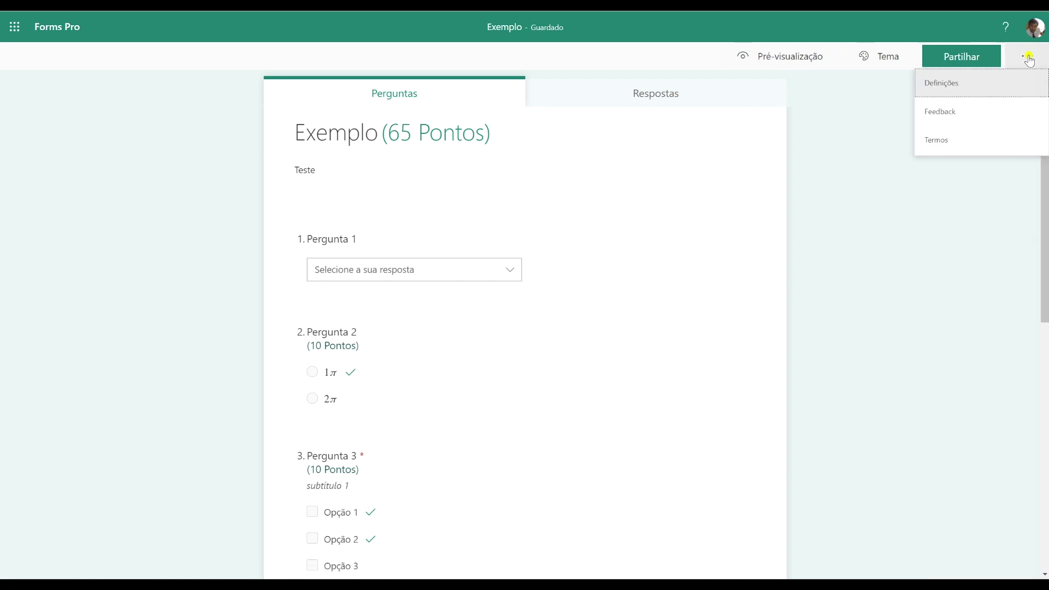
{"action": "left_click", "coordinate": [860, 148]}
Step: Examine the quiz's link and QR code sharing options and its response summary, and return to the questions
{"action": "left_click", "coordinate": [961, 57]}
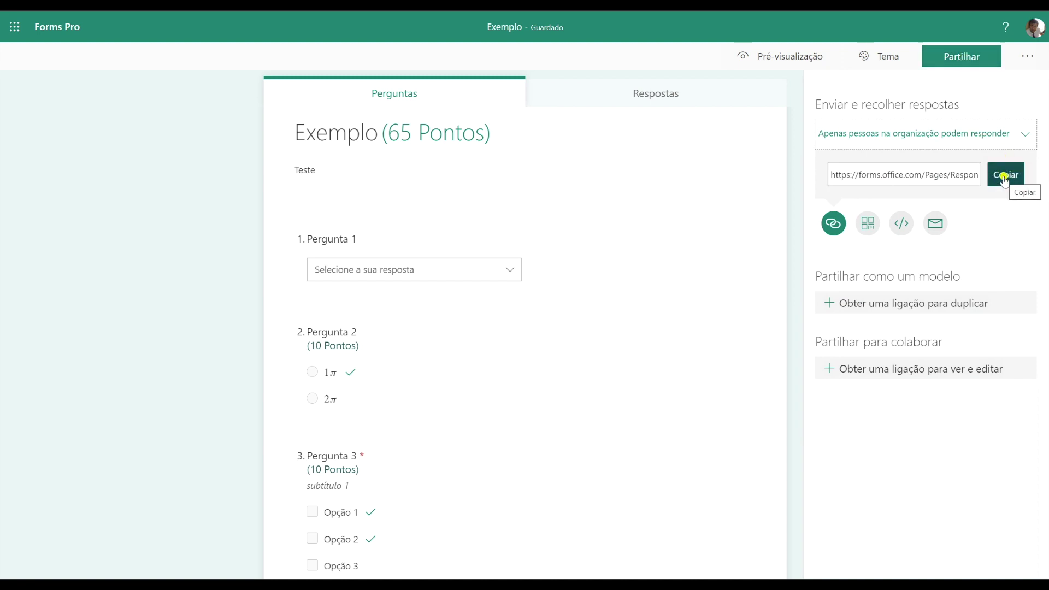
{"action": "left_click", "coordinate": [867, 225]}
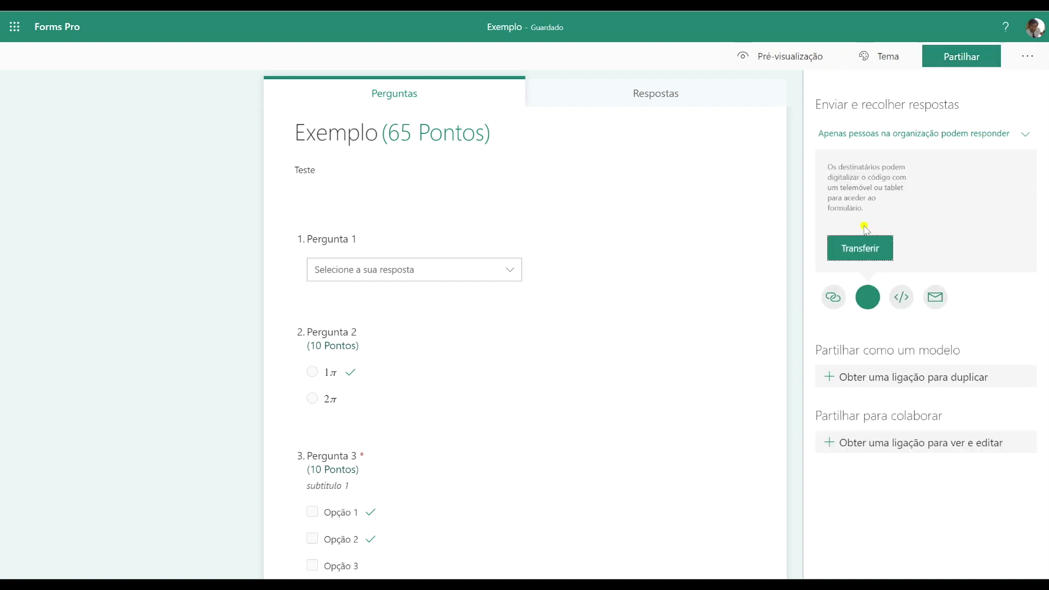
{"action": "left_click", "coordinate": [833, 298]}
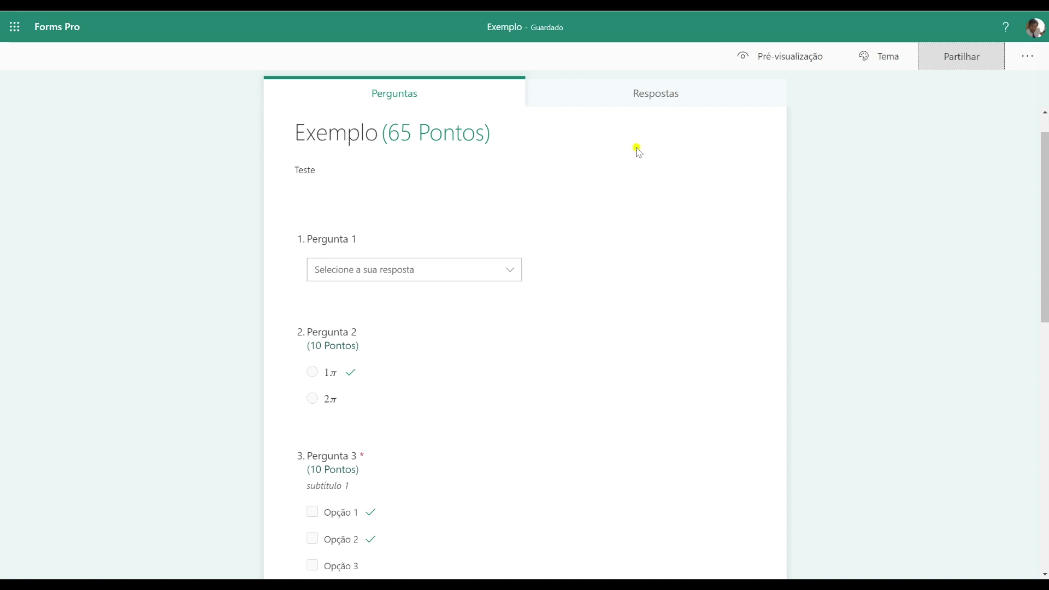
{"action": "left_click", "coordinate": [646, 95]}
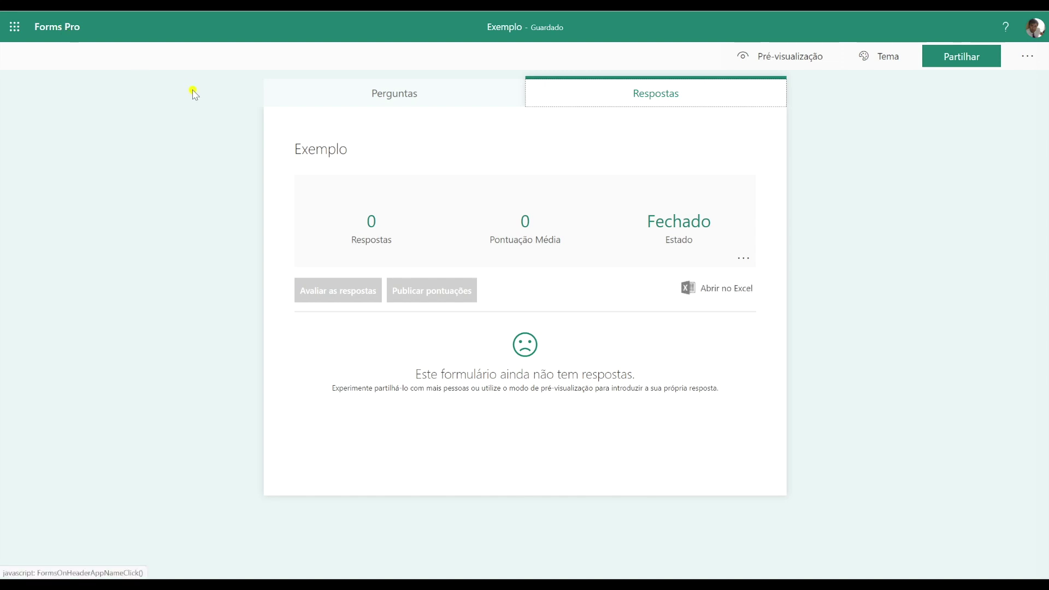
{"action": "left_click", "coordinate": [414, 101]}
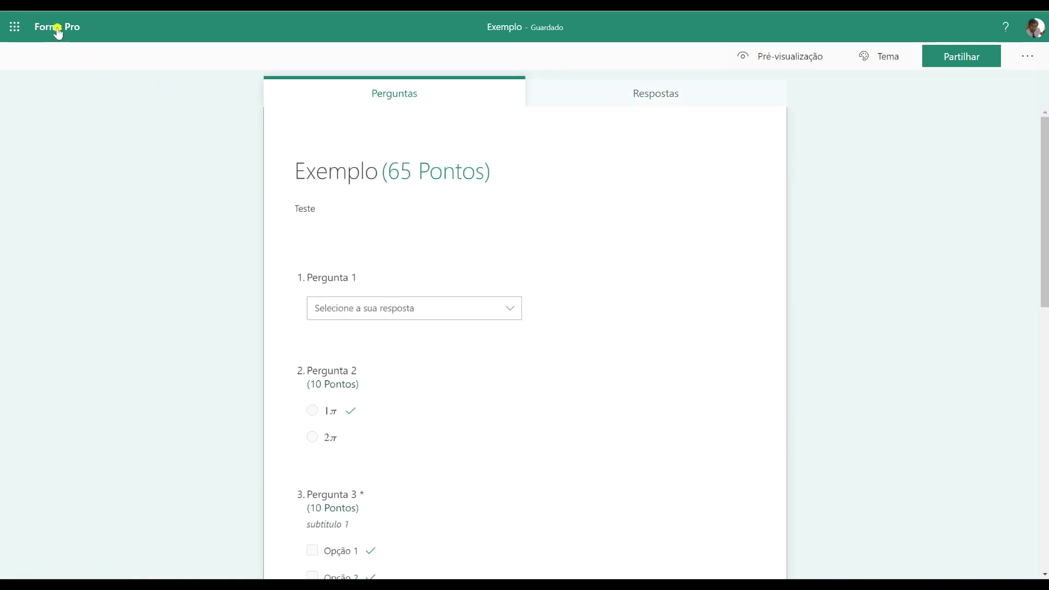
Step: Go back to the list of own forms and reopen the Exemplo quiz from there
{"action": "left_click", "coordinate": [57, 30]}
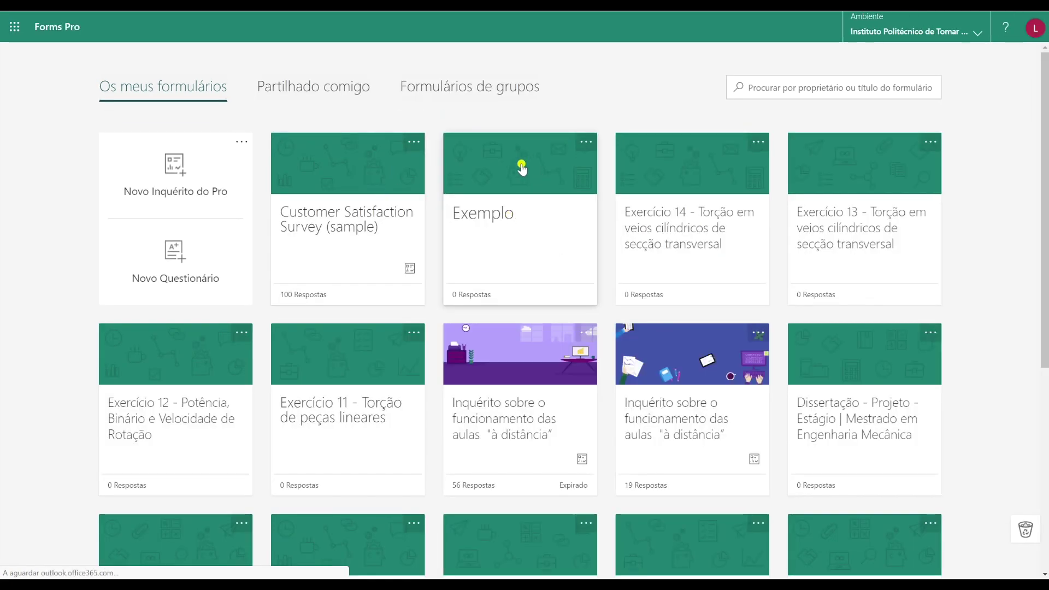
{"action": "left_click", "coordinate": [583, 143]}
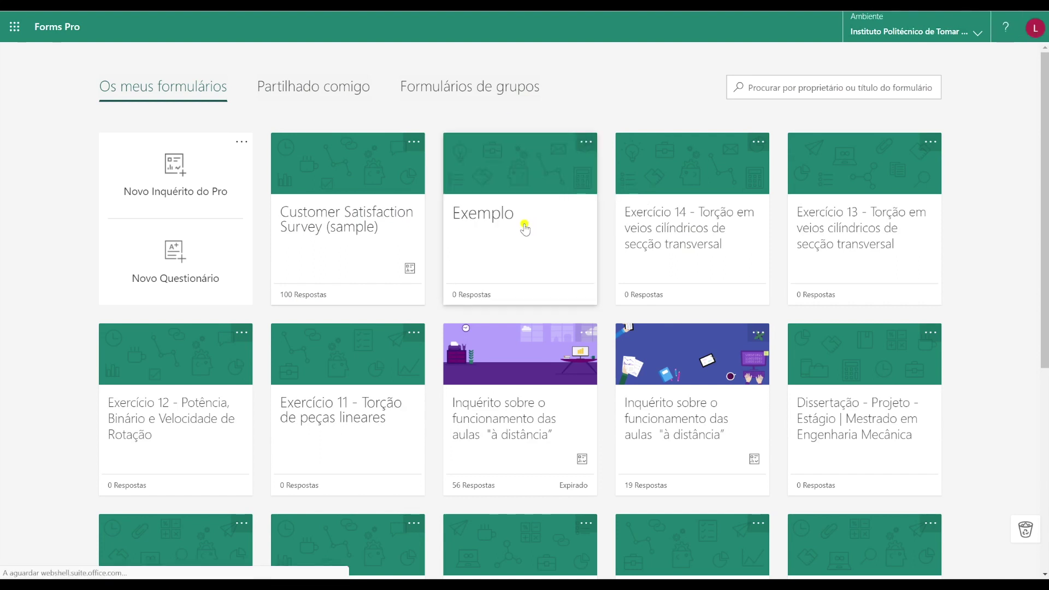
{"action": "left_click", "coordinate": [530, 223]}
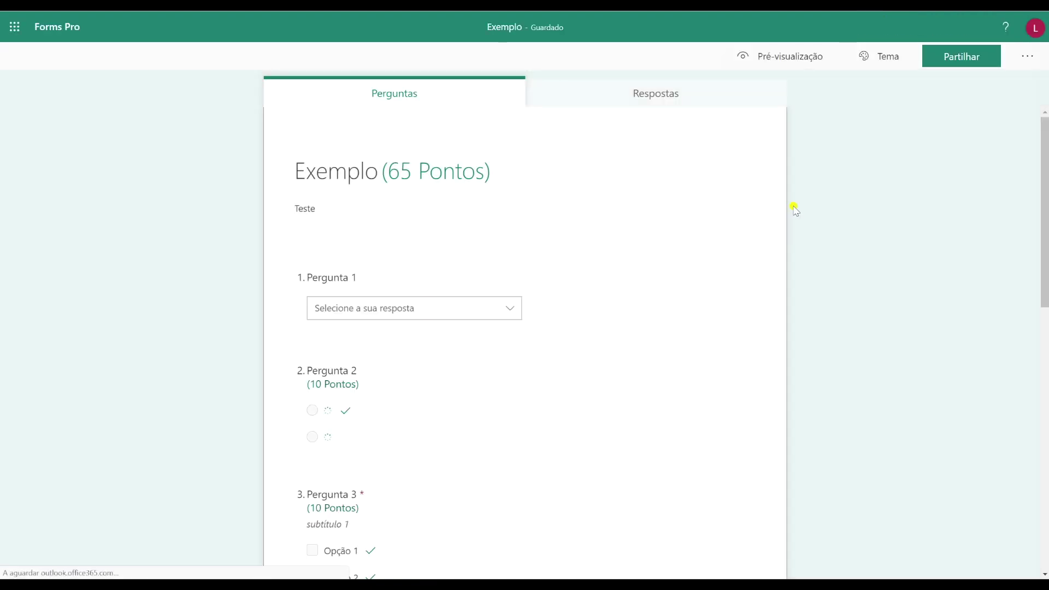
Step: Apply the solid orange-red theme to the quiz and return to the list of forms
{"action": "left_click", "coordinate": [876, 63]}
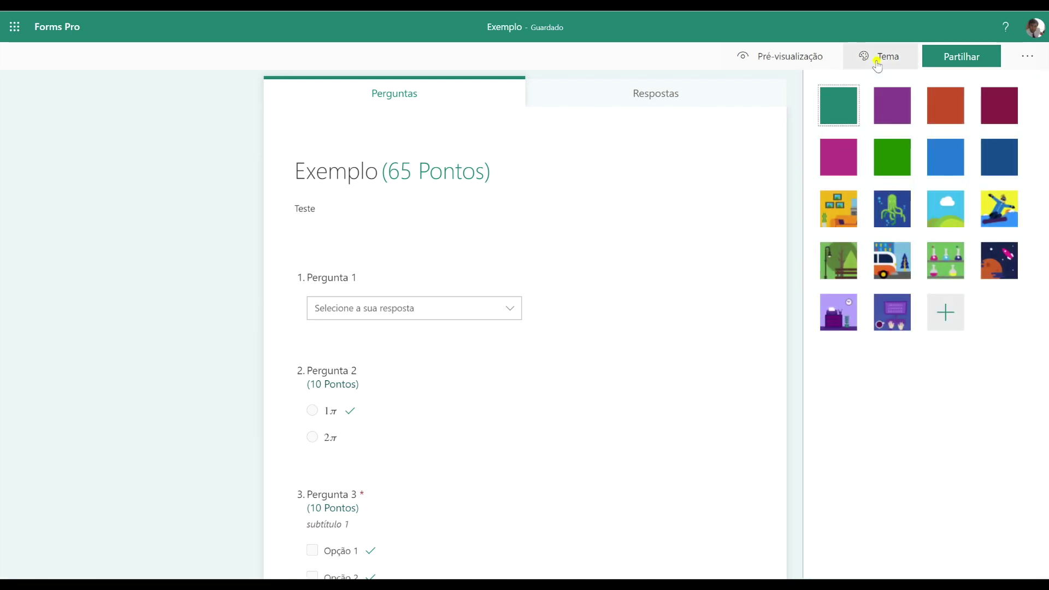
{"action": "left_click", "coordinate": [945, 119]}
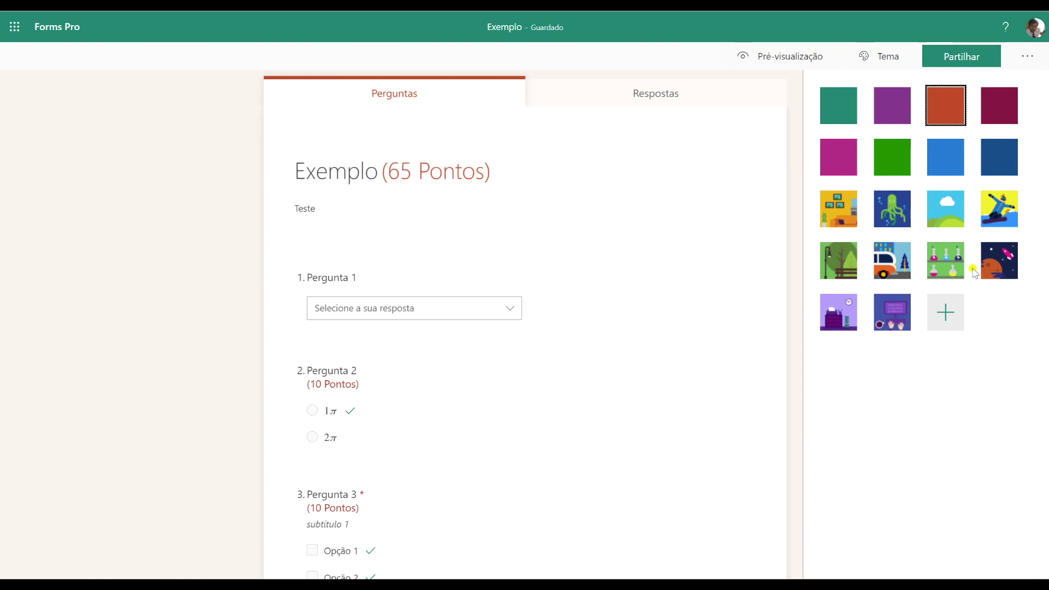
{"action": "left_click", "coordinate": [51, 28]}
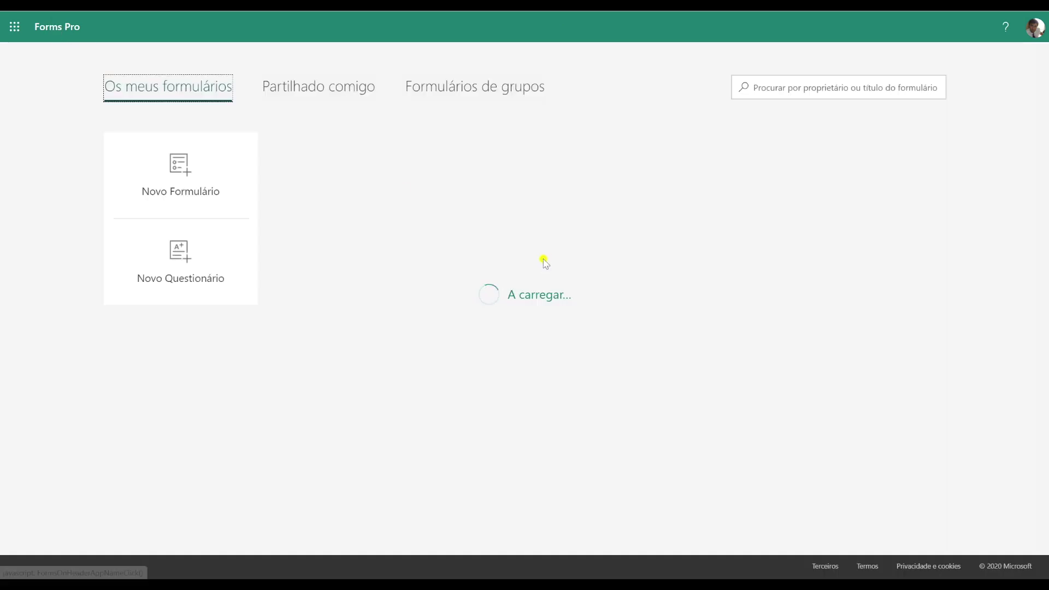